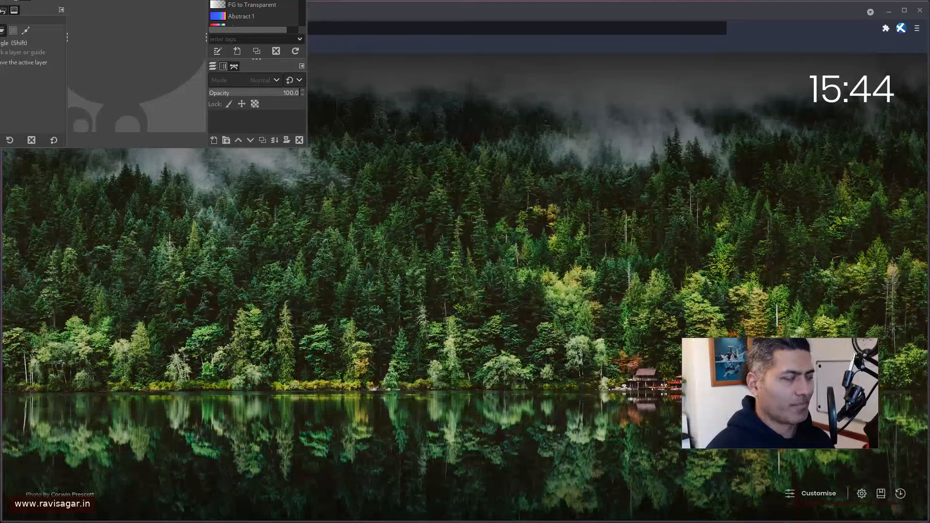
Make the GIMP window fill the screen in place of the browser, and enlarge and reposition the webcam preview
drag(110, 94, 285, 230)
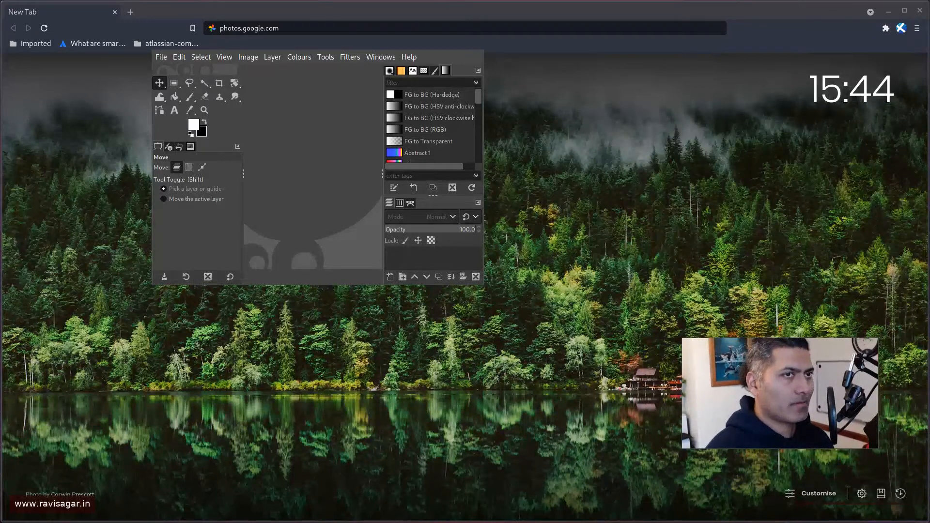
key(super+shift+space)
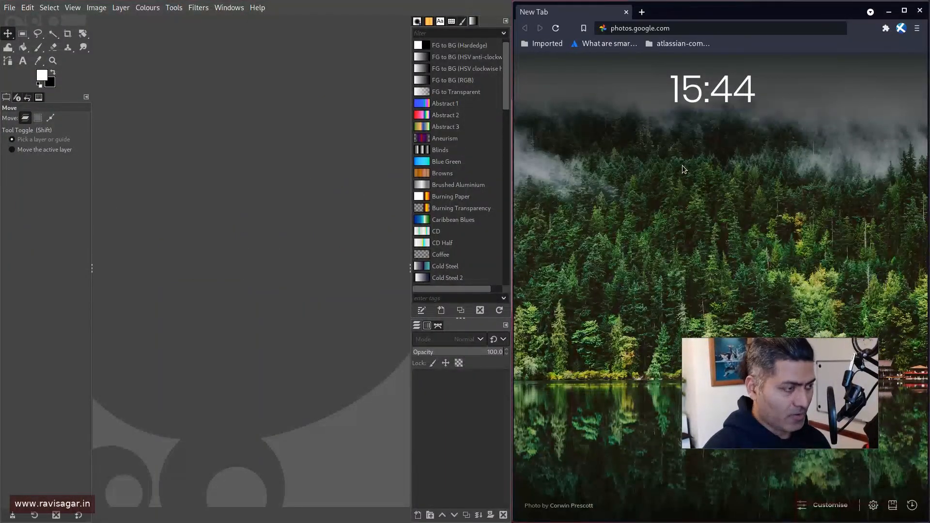
key(super+shift+space)
key(super+shift+q)
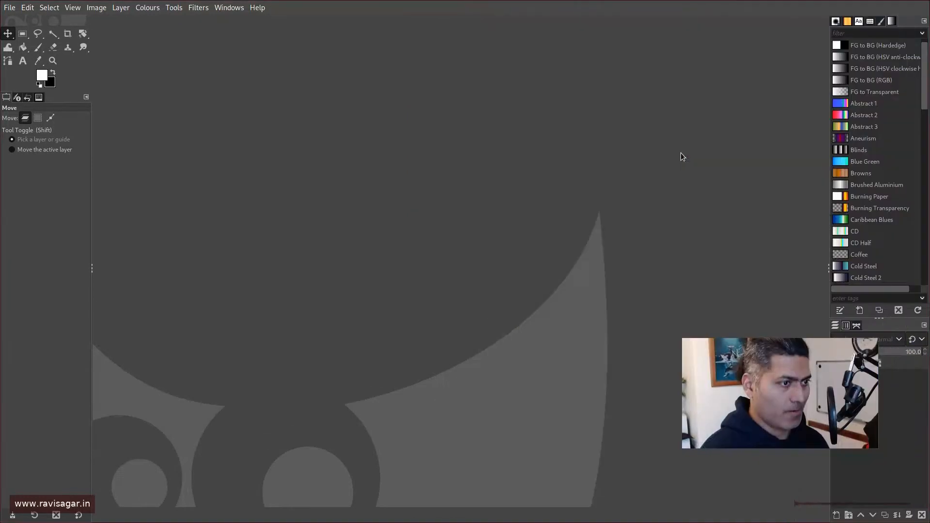
drag(881, 449, 904, 471)
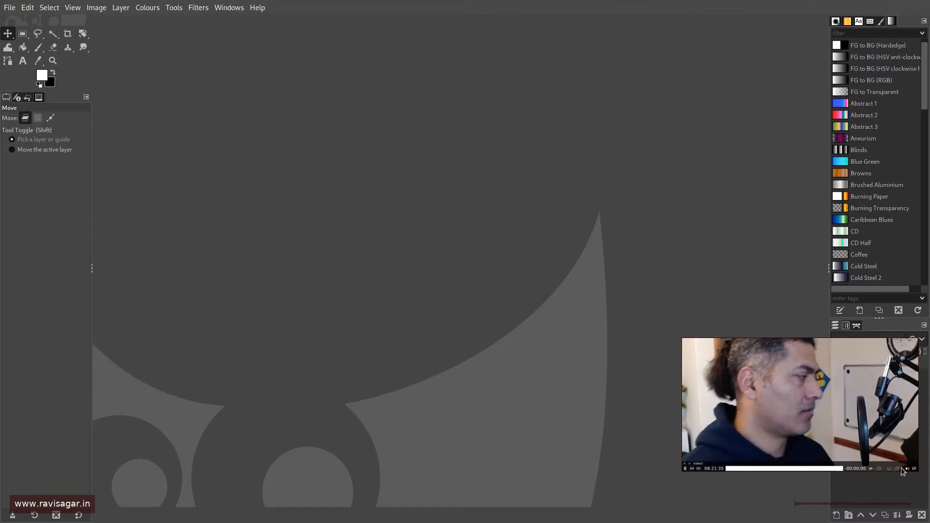
drag(861, 449, 831, 463)
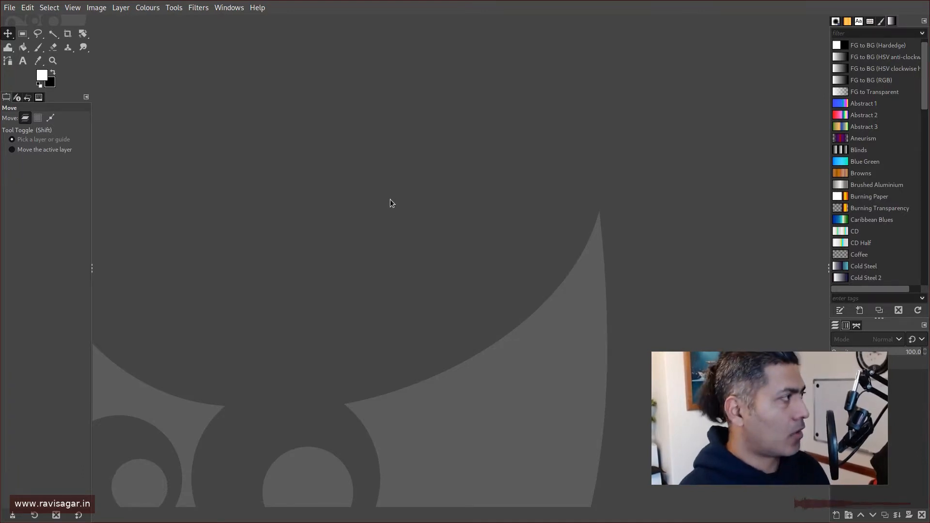
Open the new image settings and look through the available size templates without choosing one
key(ctrl+n)
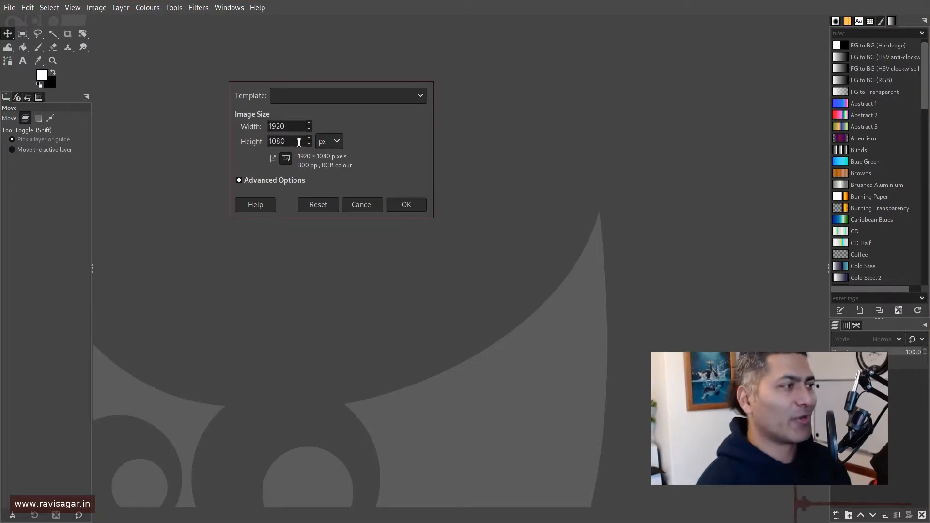
click(421, 94)
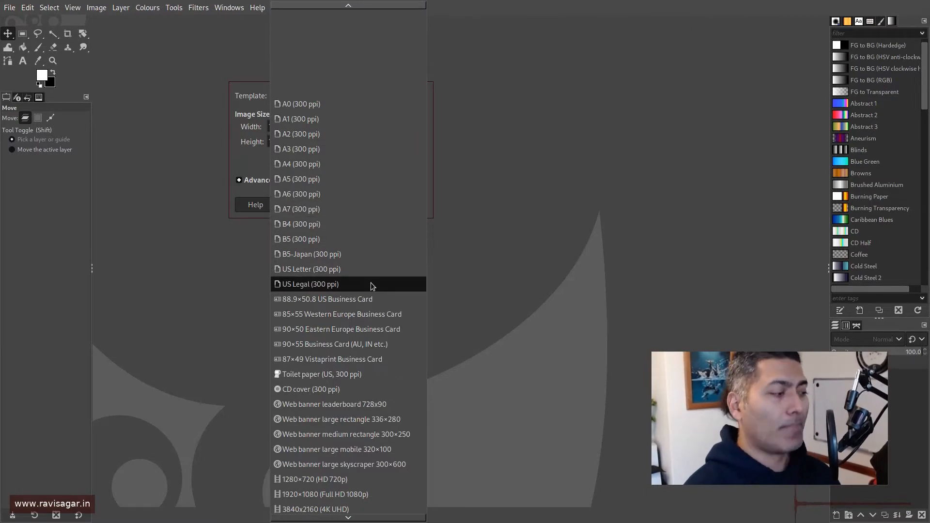
scroll(371, 315, down, 3)
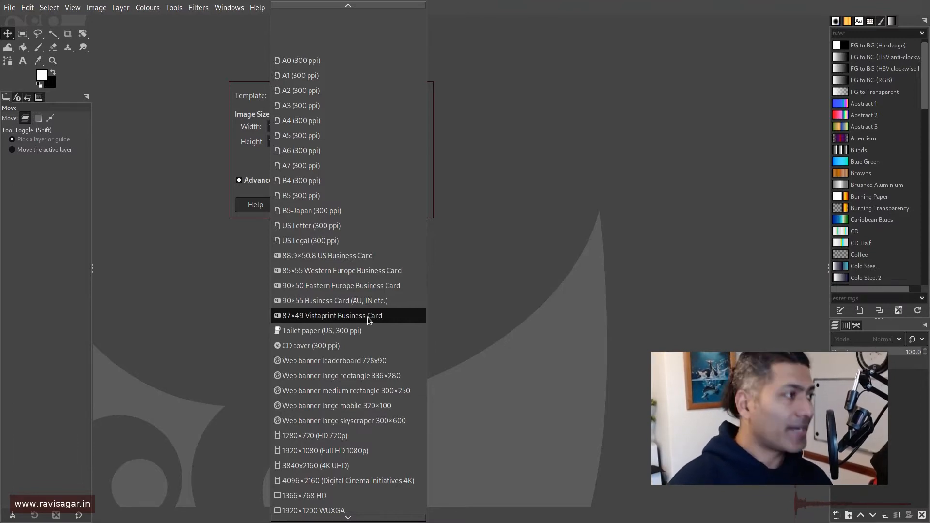
scroll(371, 454, down, 3)
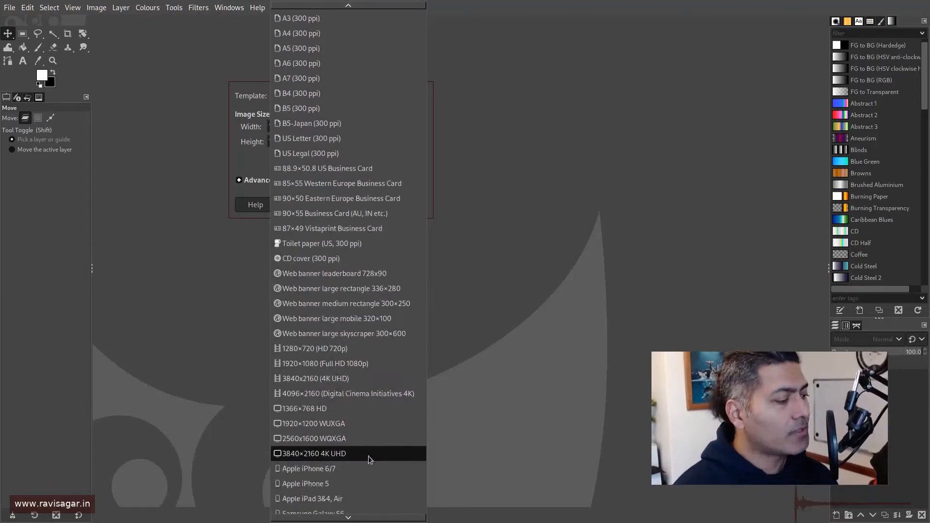
scroll(360, 473, down, 1)
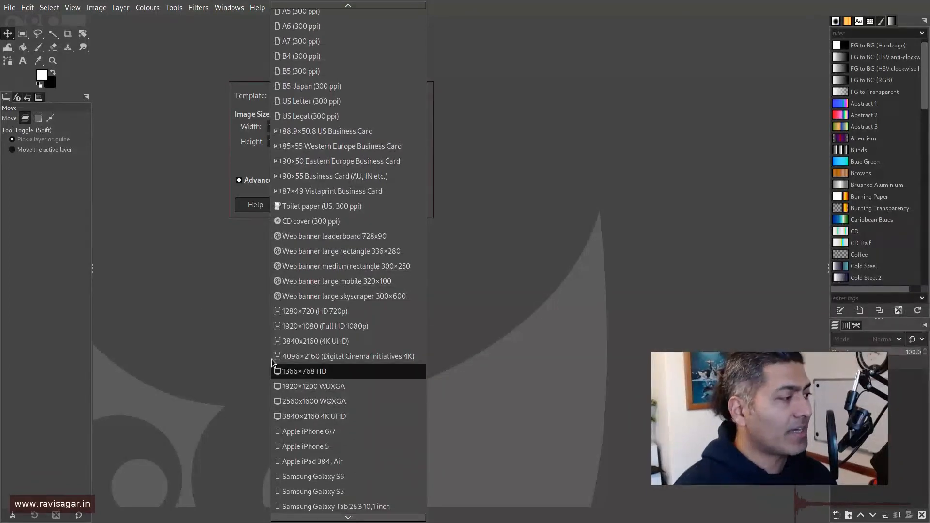
click(255, 161)
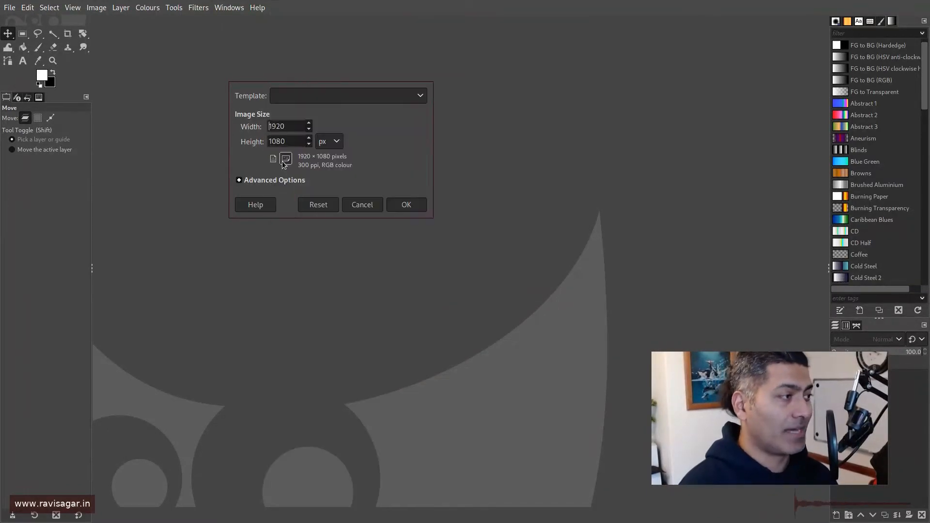
Create a new image 7 inches wide and 5 inches high, keeping the background colour as its fill
click(338, 151)
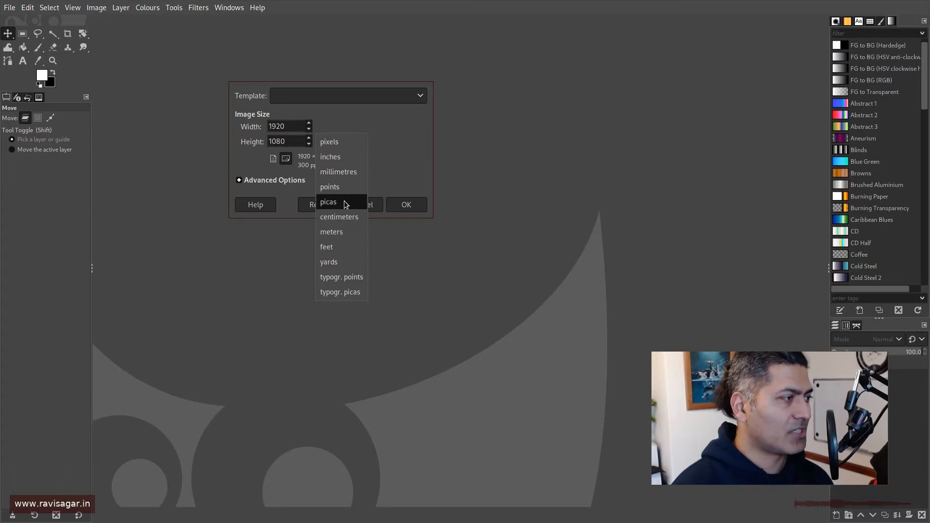
click(348, 158)
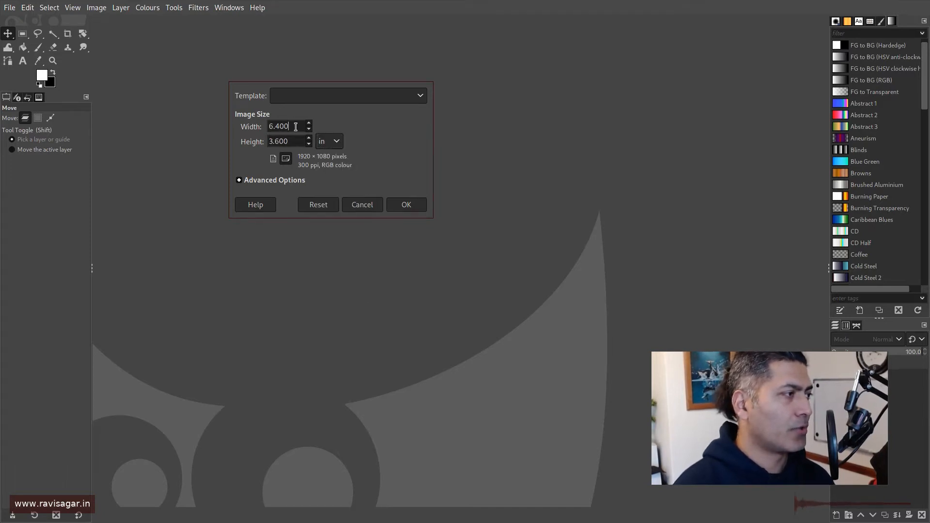
drag(296, 127, 268, 126)
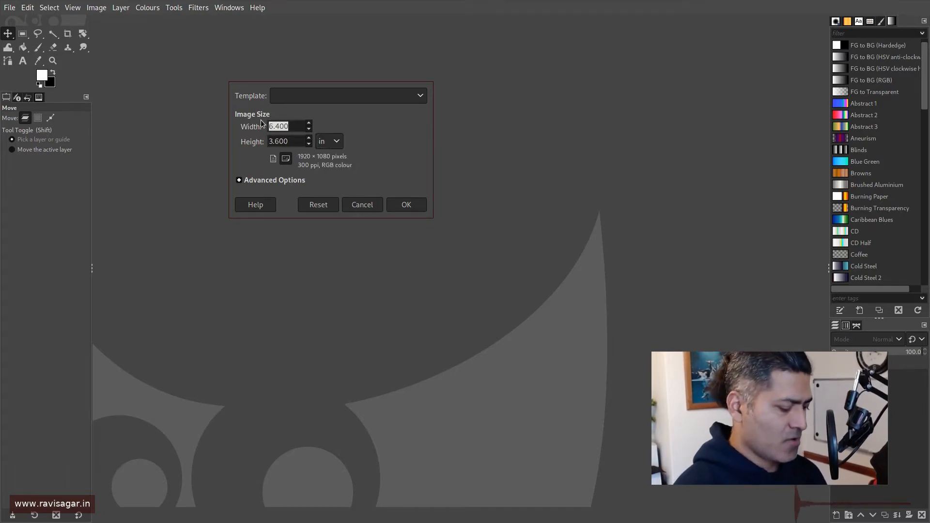
text(7)
key(Tab)
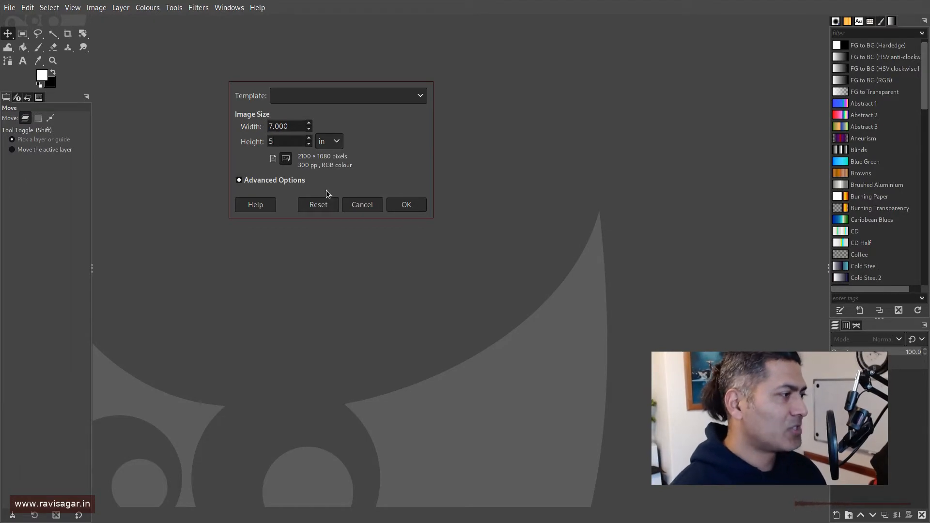
click(292, 179)
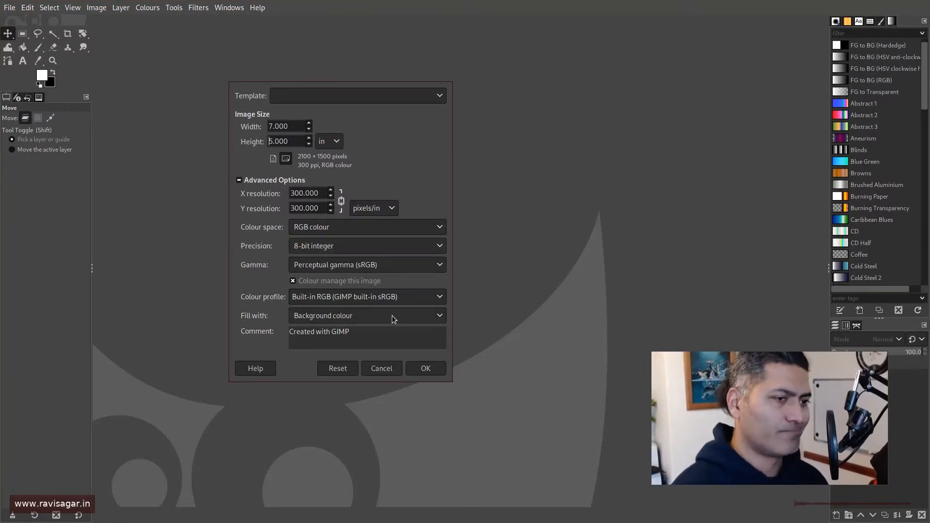
click(438, 372)
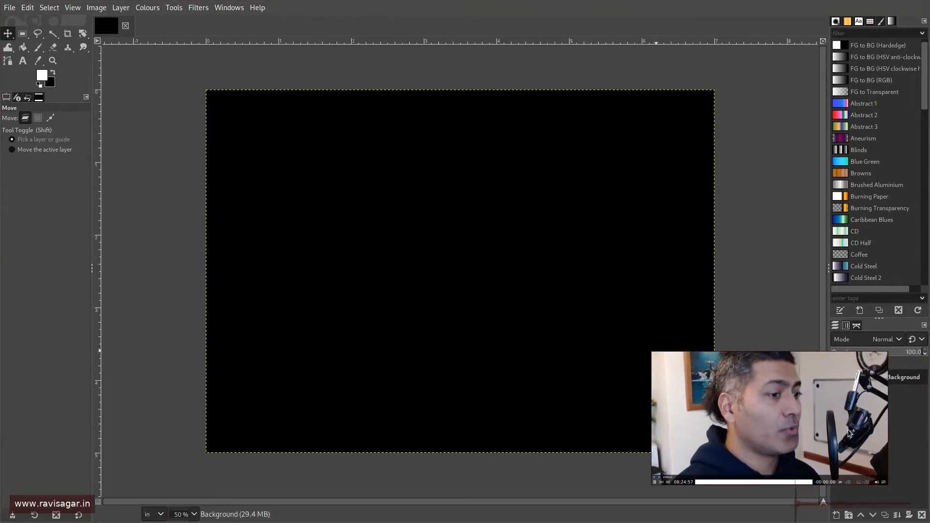
drag(884, 483, 811, 443)
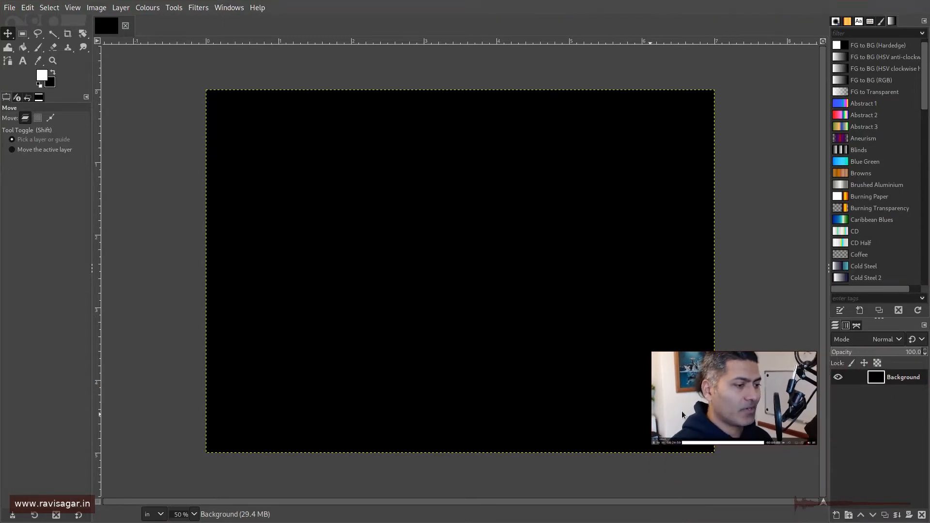
drag(695, 403, 667, 445)
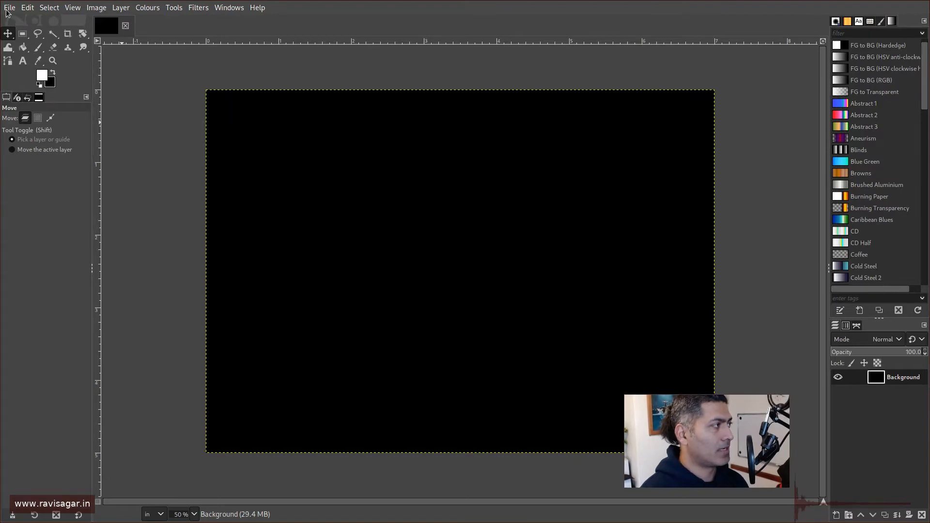
Close the black image and create a new 7 × 5 inch RGB image filled with White
click(125, 27)
click(9, 7)
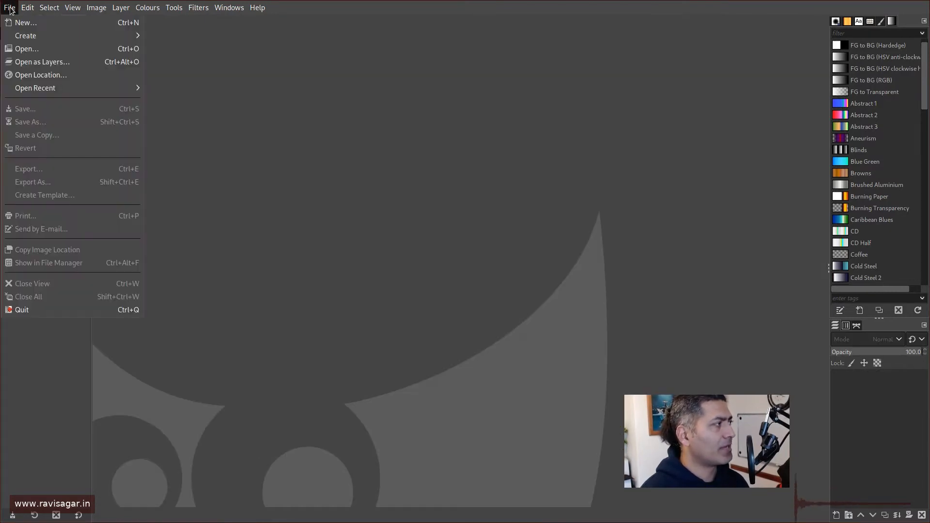
click(14, 19)
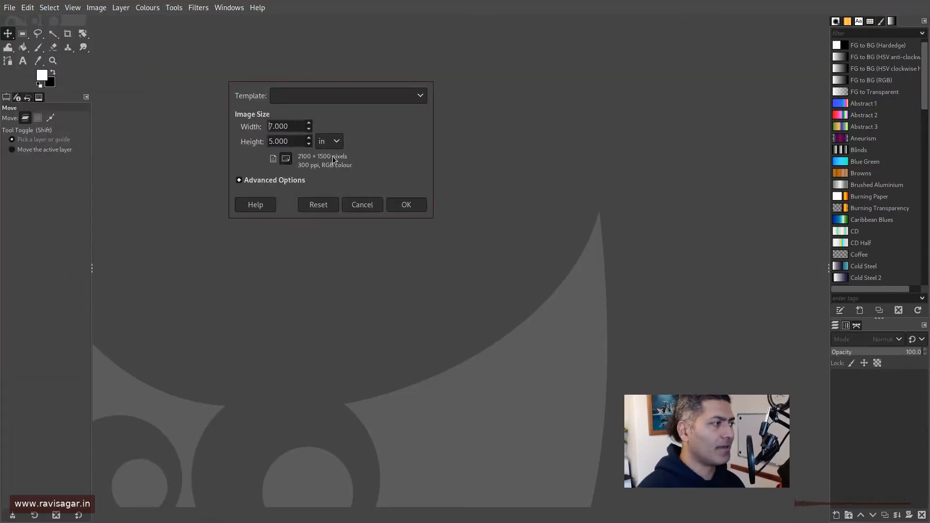
click(259, 182)
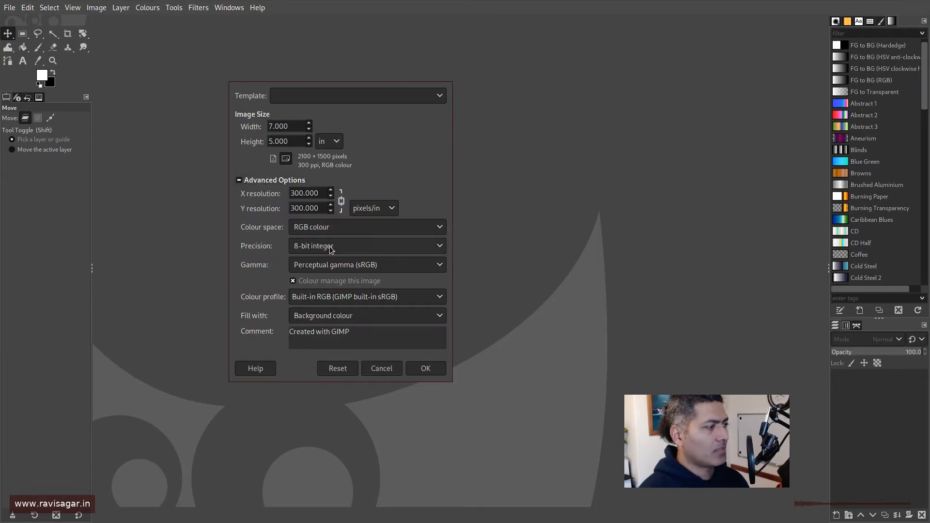
click(417, 227)
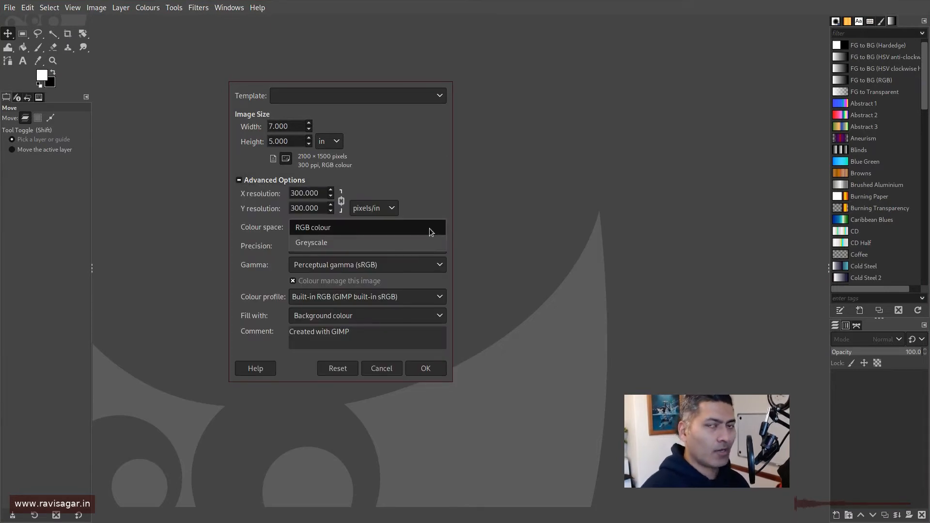
click(421, 173)
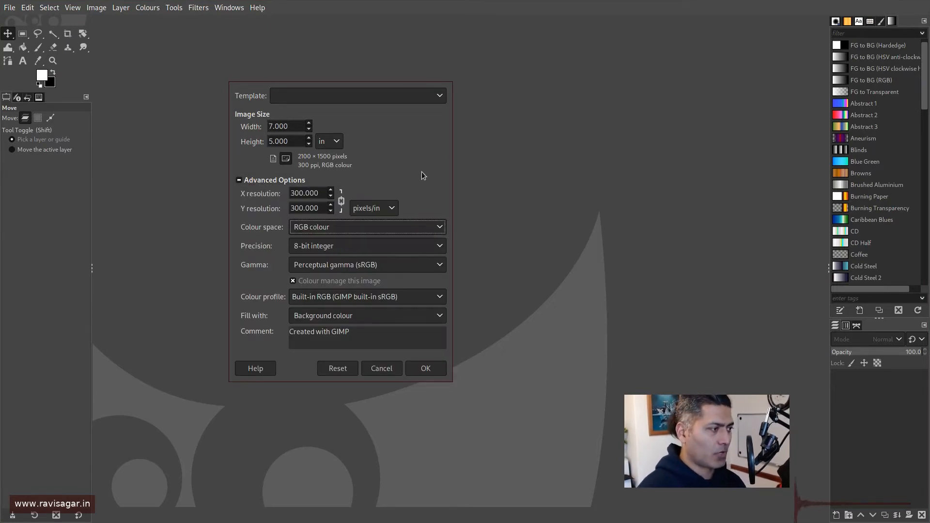
click(368, 315)
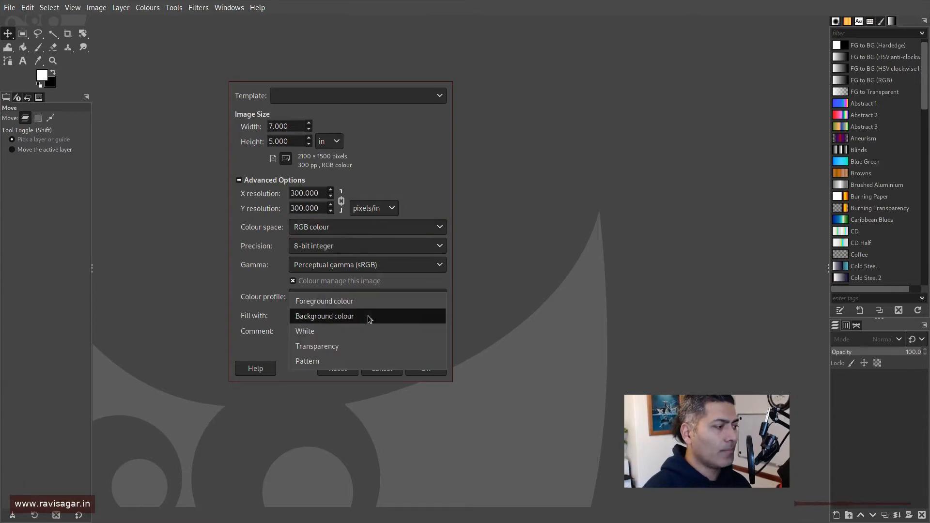
click(330, 332)
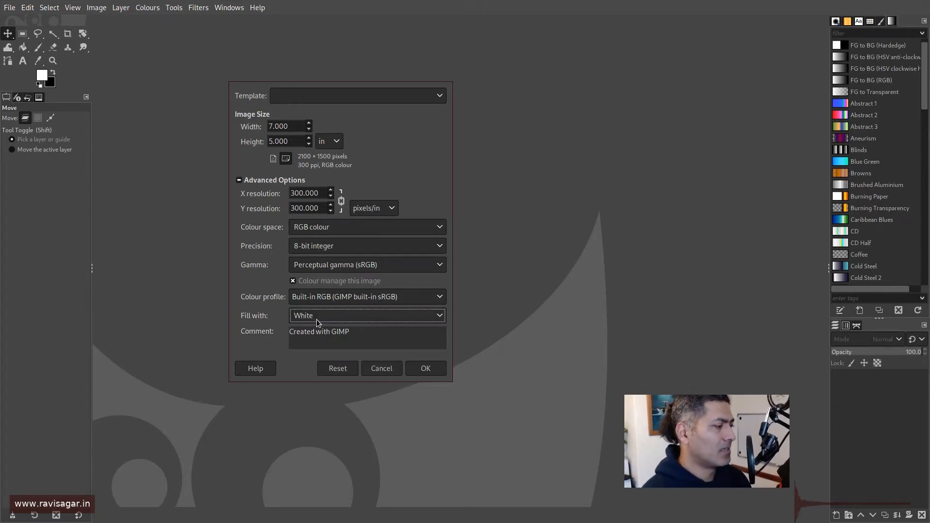
click(426, 369)
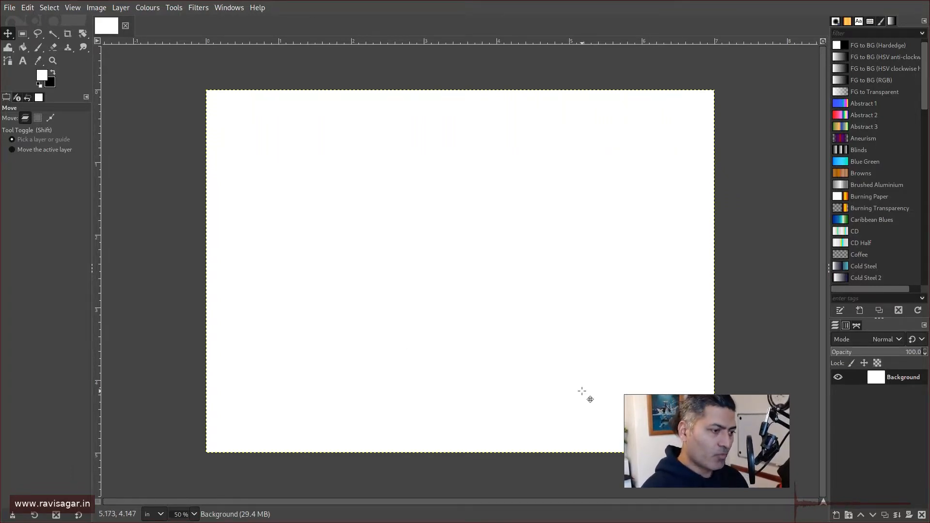
Place a horizontal guide across the middle of the white canvas
drag(715, 440, 697, 474)
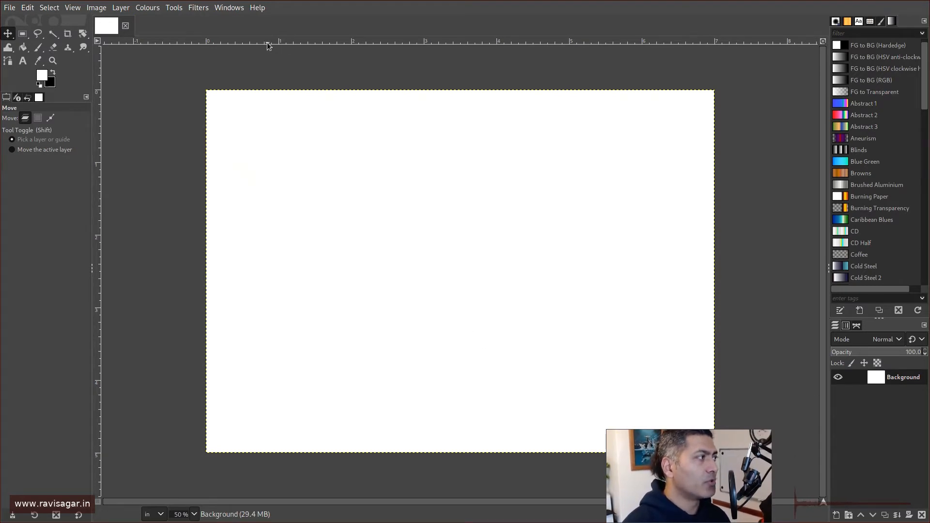
drag(269, 45, 295, 271)
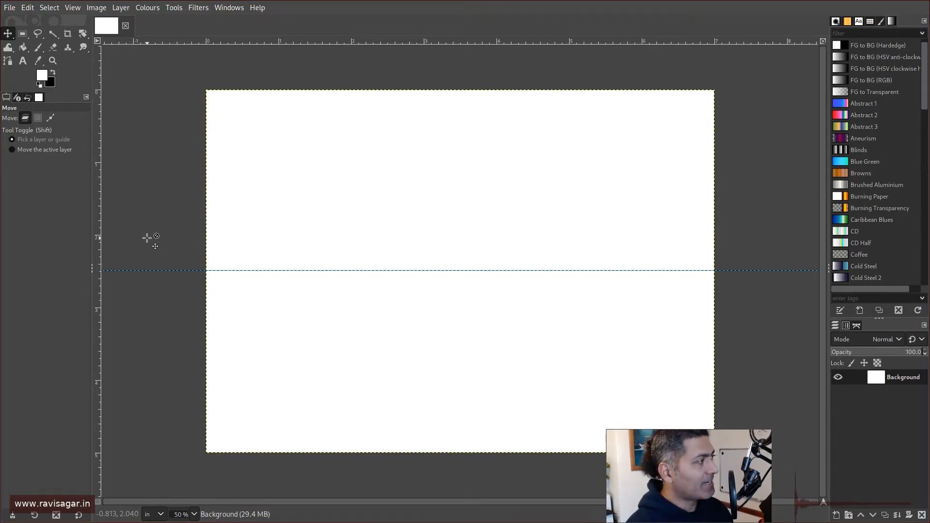
Create a new 2 × 2 inch image and bucket-fill its canvas with the white foreground colour
key(ctrl+n)
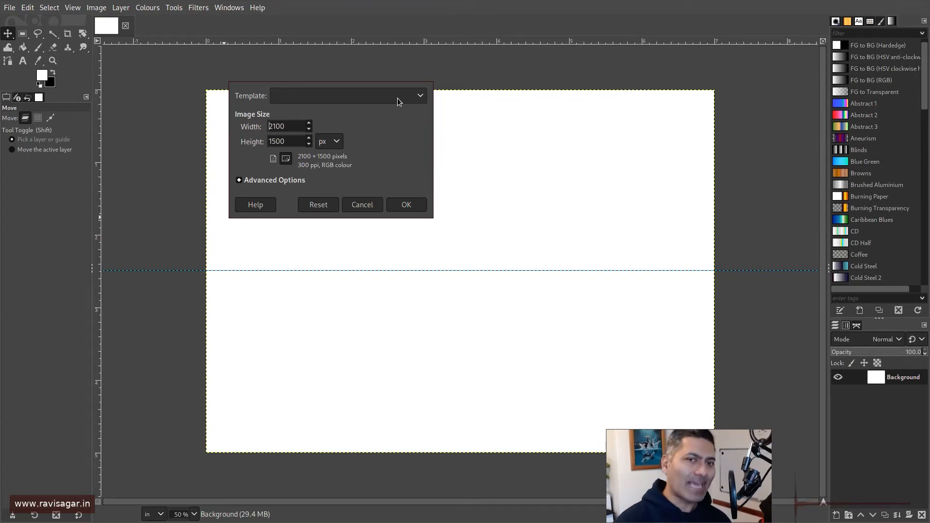
click(339, 138)
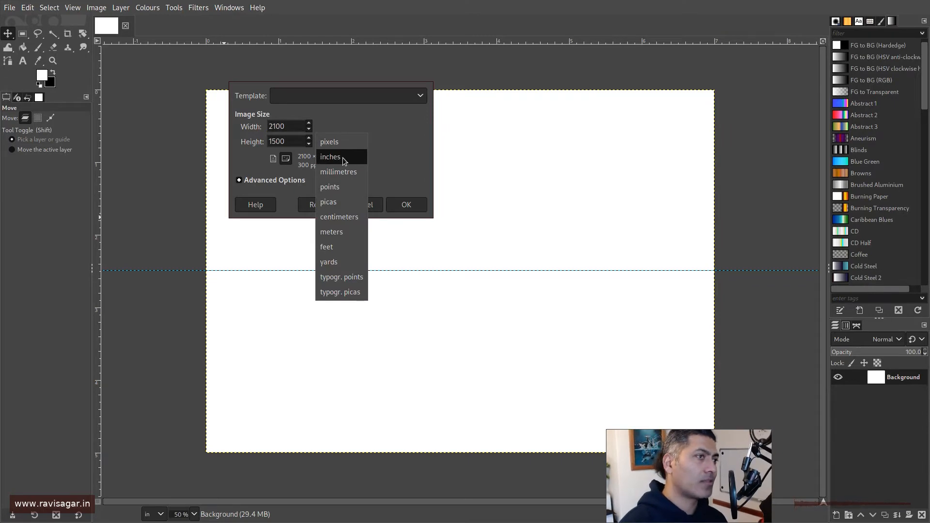
click(342, 158)
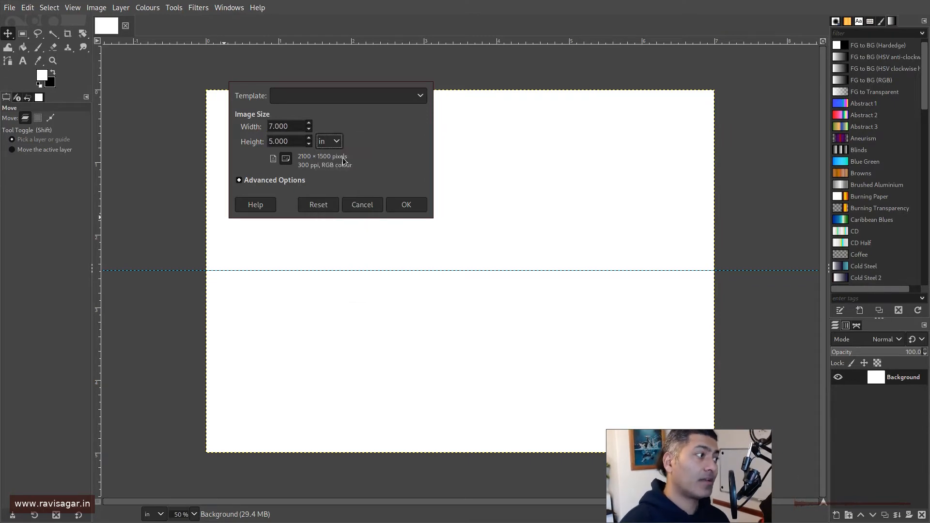
double_click(292, 126)
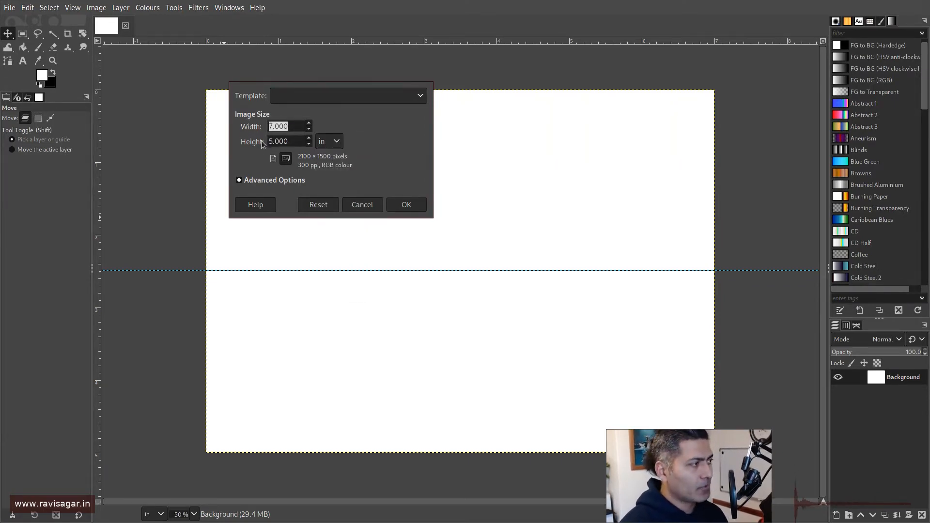
text(2)
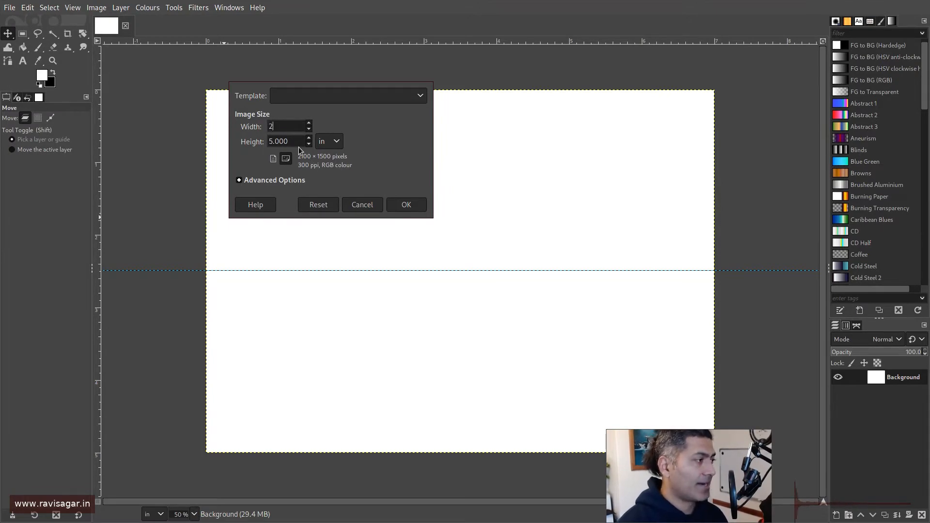
key(Tab)
text(2)
key(Return)
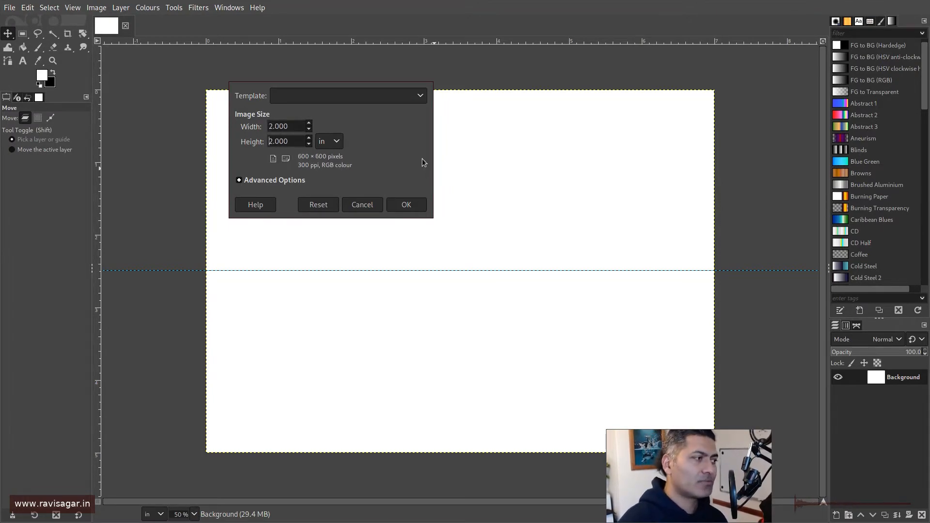
click(407, 205)
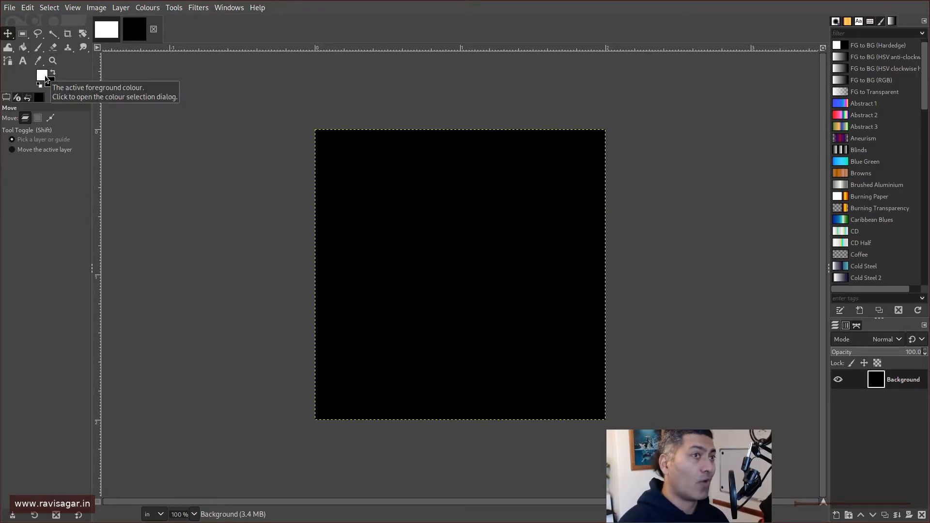
click(22, 47)
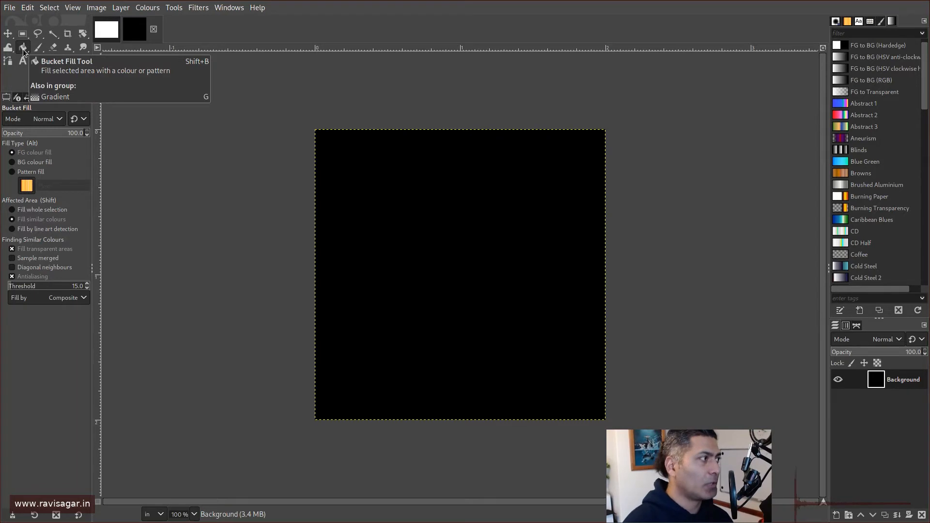
click(421, 195)
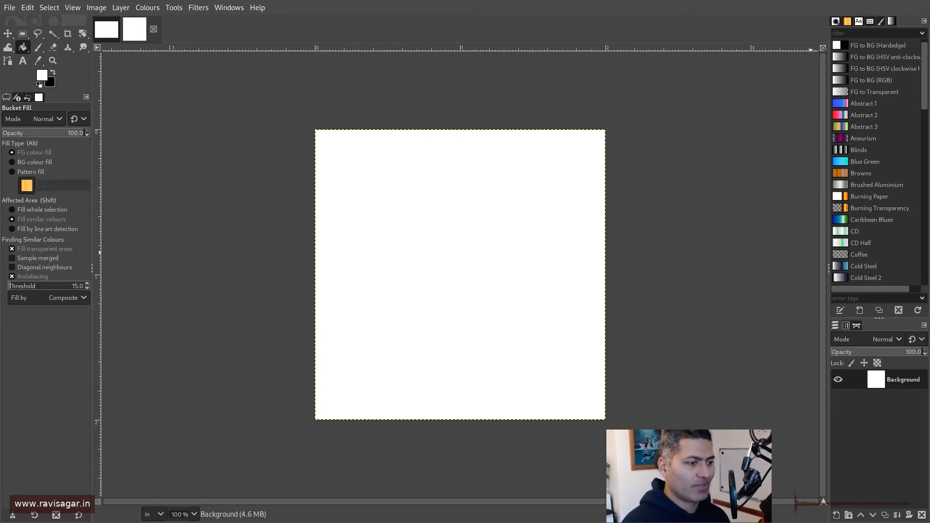
Paste the copied portrait photo into the 2 × 2 inch image and shift it slightly to centre the face horizontally
click(8, 34)
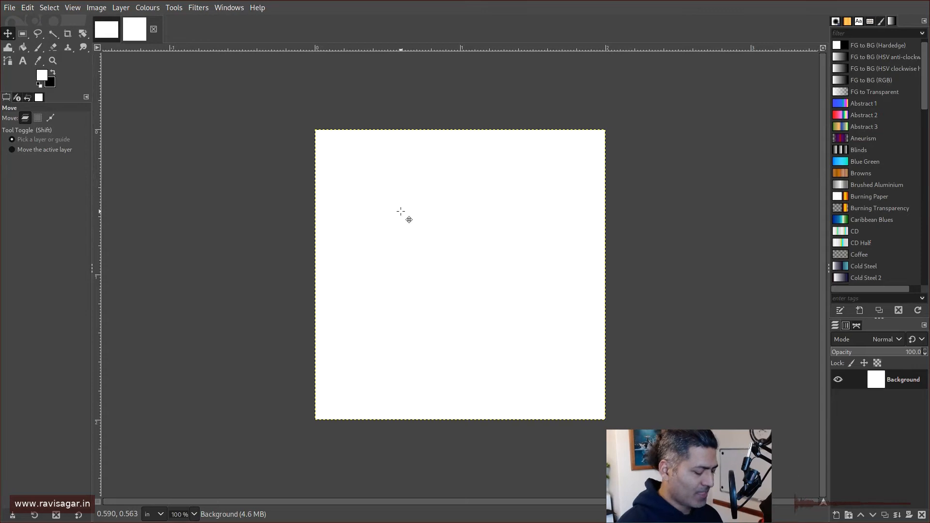
key(ctrl+v)
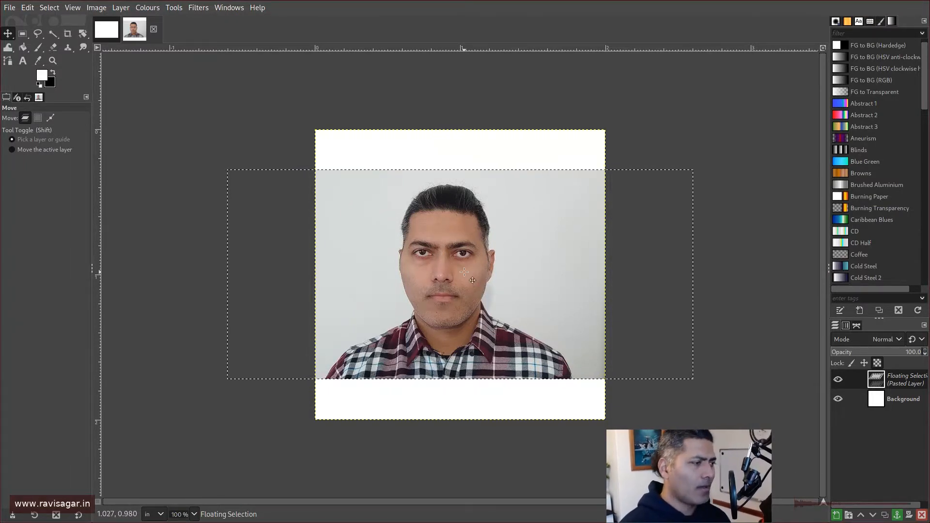
drag(452, 273, 464, 265)
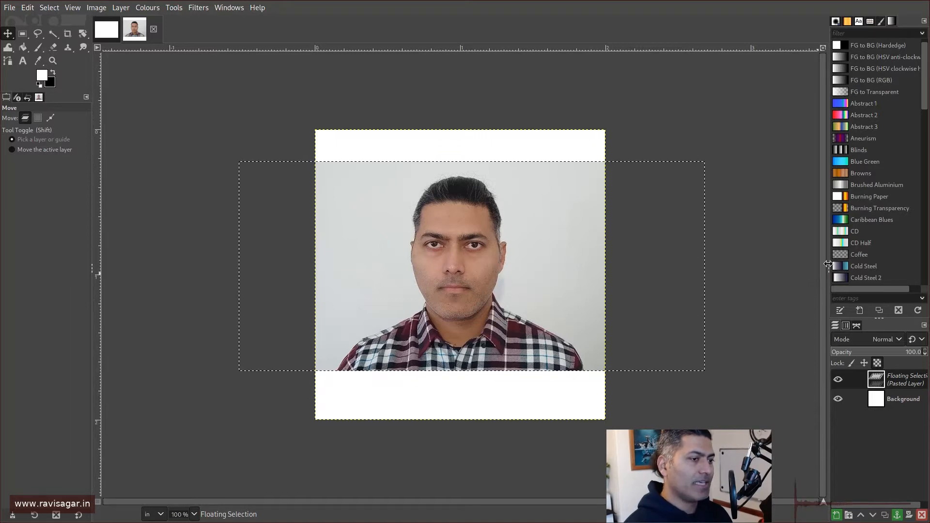
Make more room for the layer list and convert the floating portrait selection into a new layer
drag(829, 270, 769, 268)
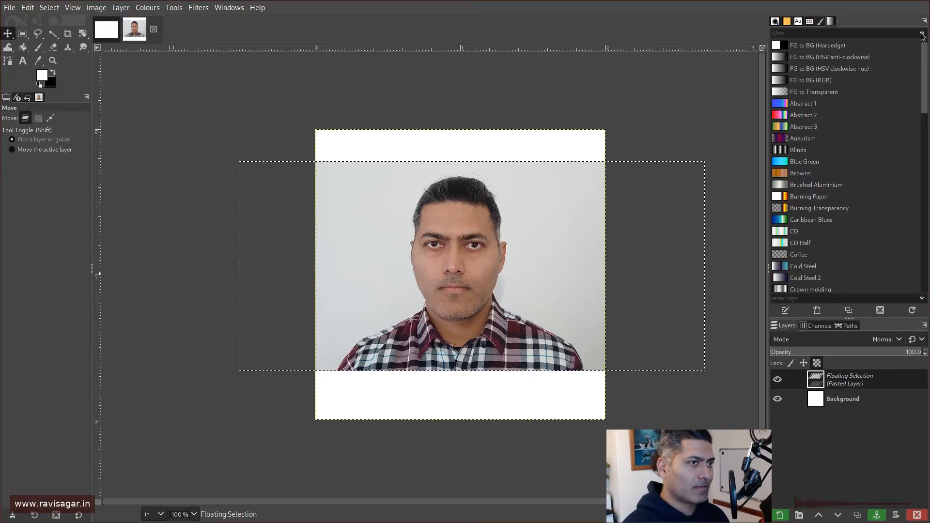
drag(869, 320, 842, 149)
right_click(839, 209)
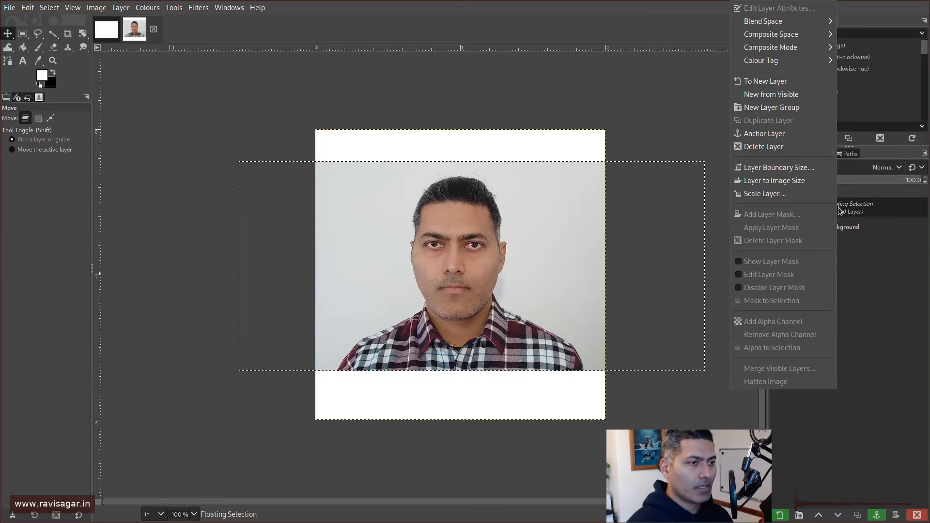
click(771, 83)
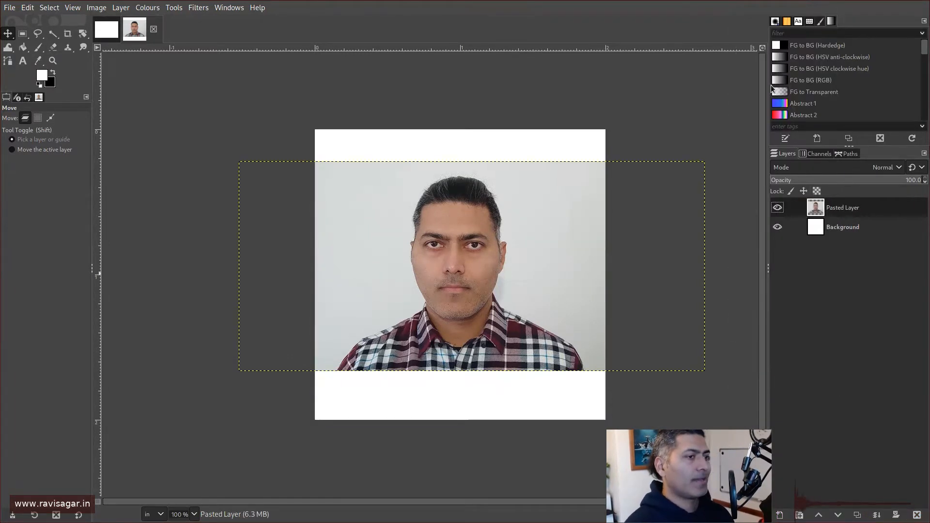
Scale the pasted portrait layer to a height of 2 inches, keeping its width and height linked
right_click(843, 207)
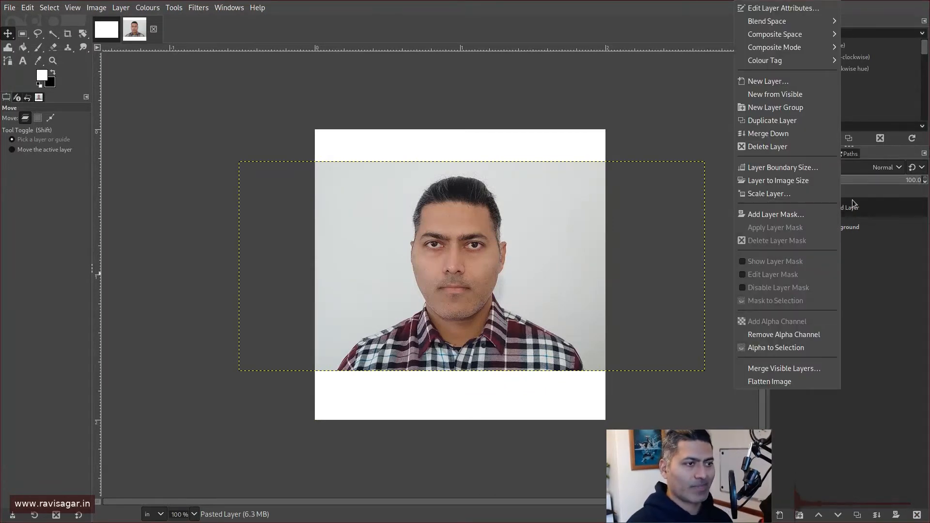
click(774, 193)
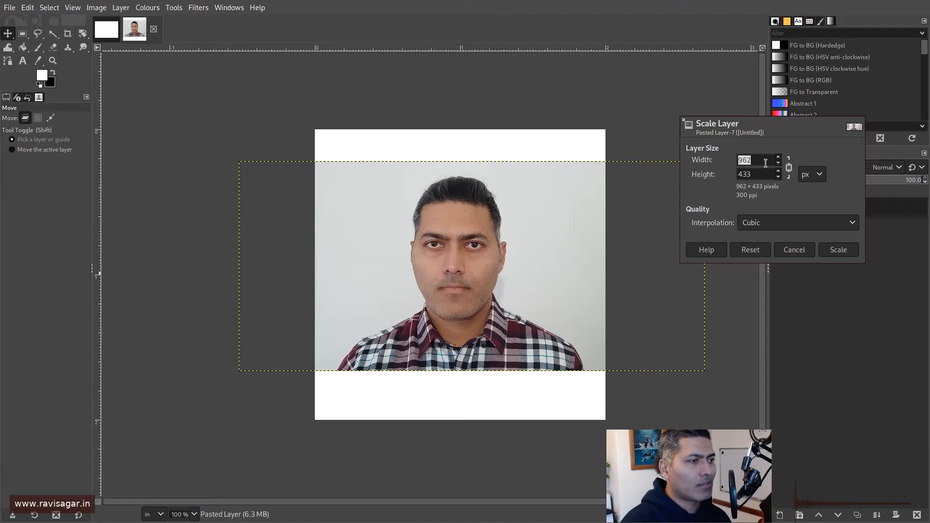
key(Tab)
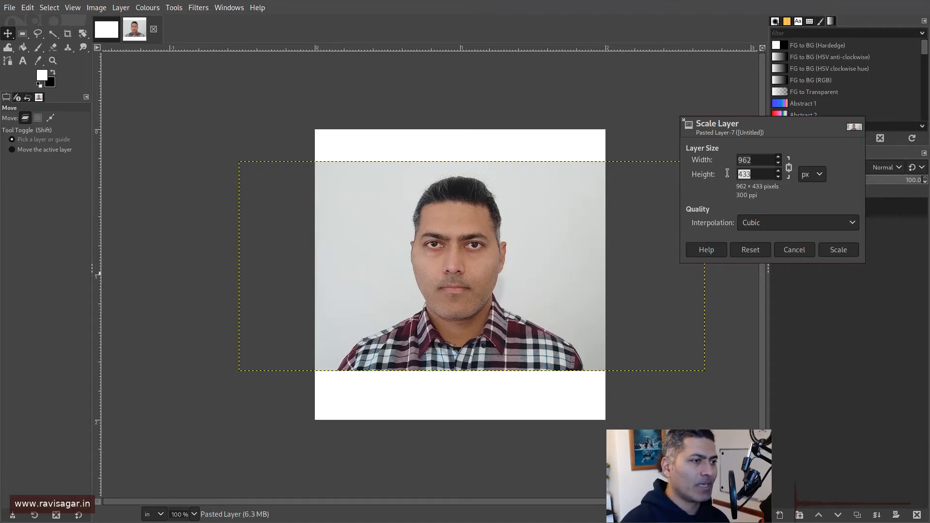
click(819, 174)
click(823, 195)
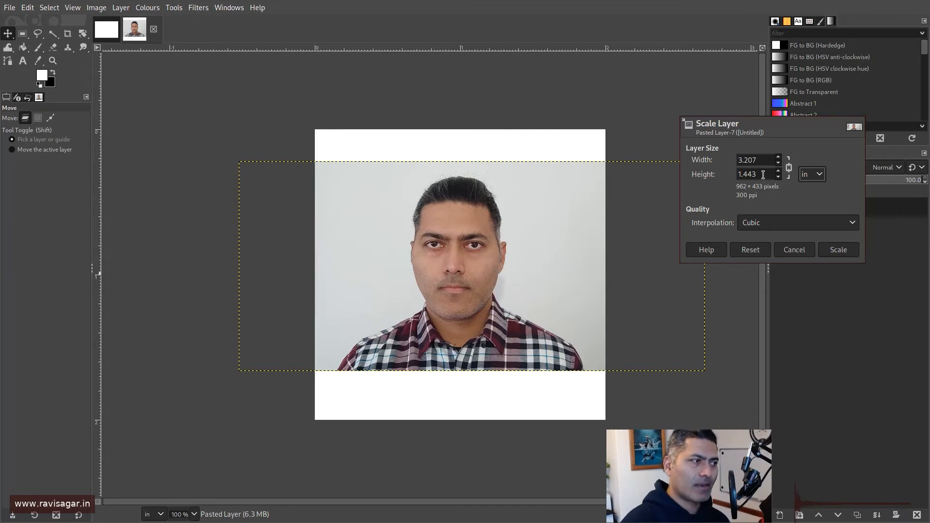
drag(763, 175, 737, 174)
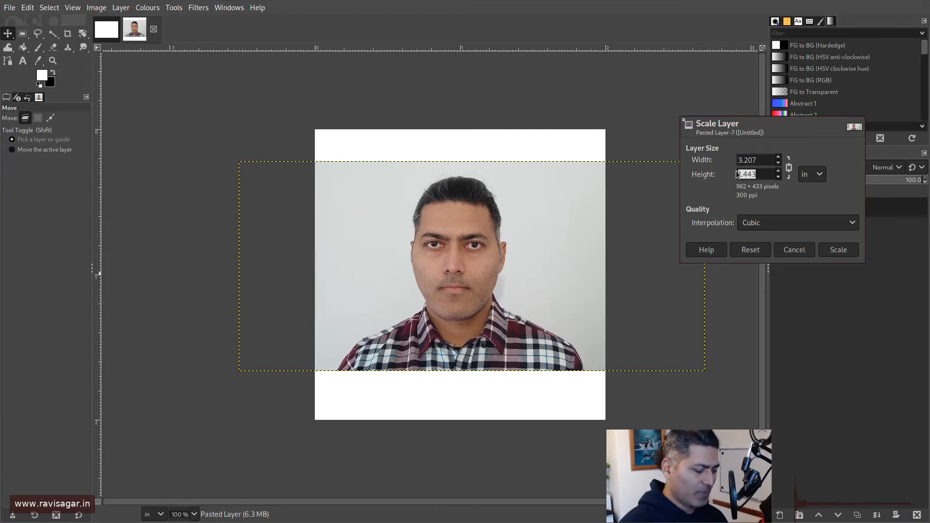
key(BackSpace)
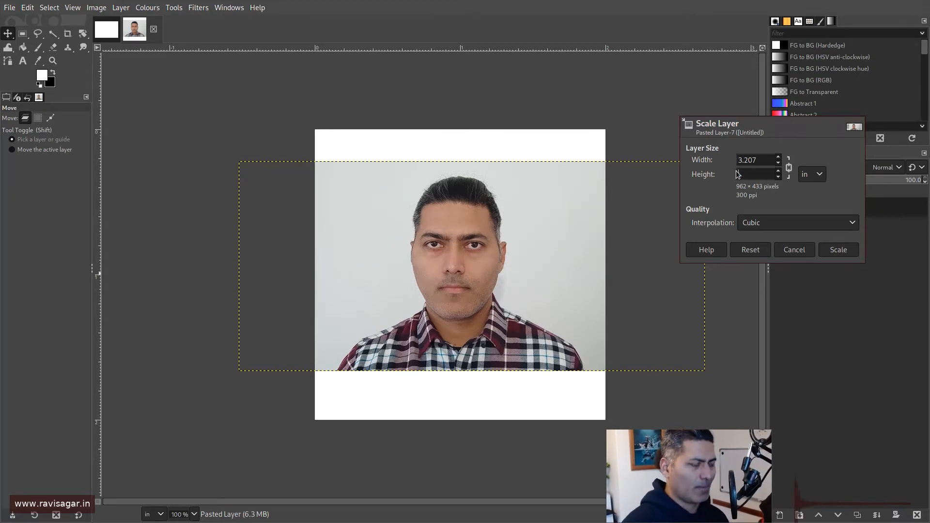
text(2)
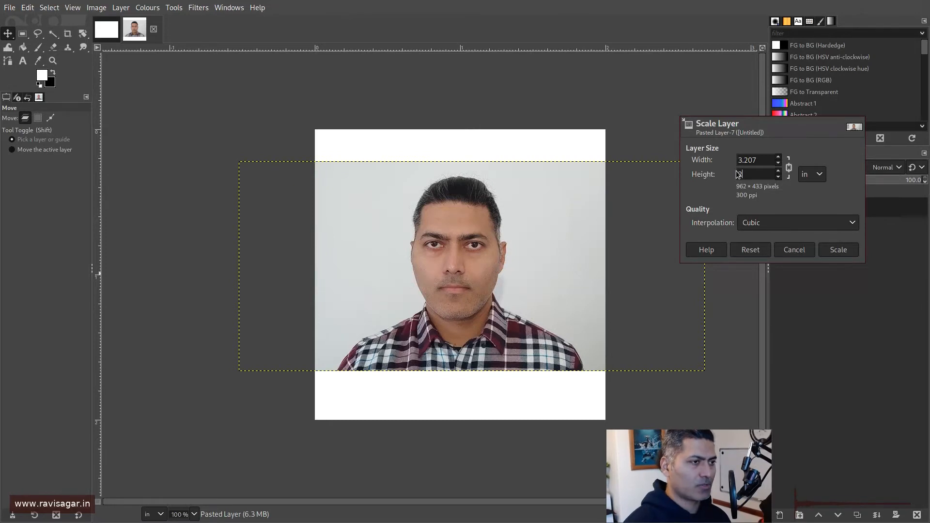
click(836, 250)
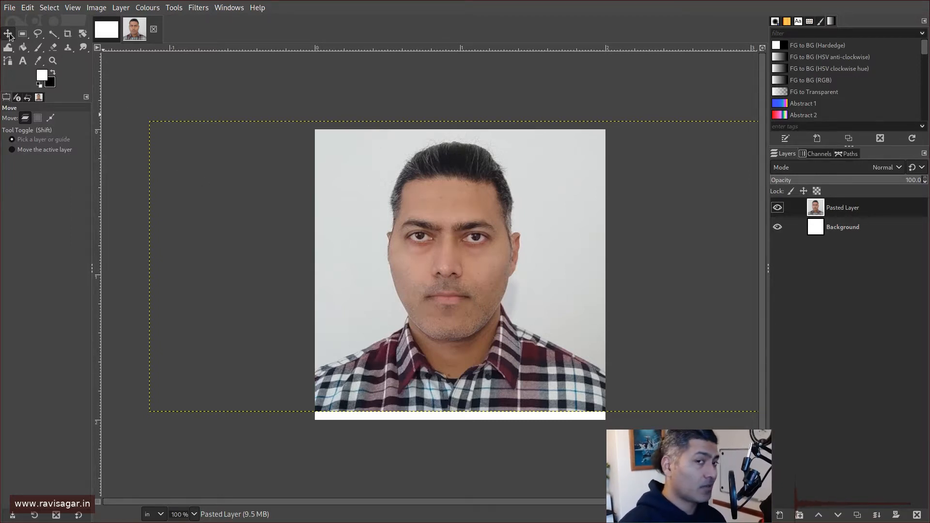
Move the portrait layer to cover the whole square canvas, and resize the layer boundary to the image size
drag(639, 259, 647, 266)
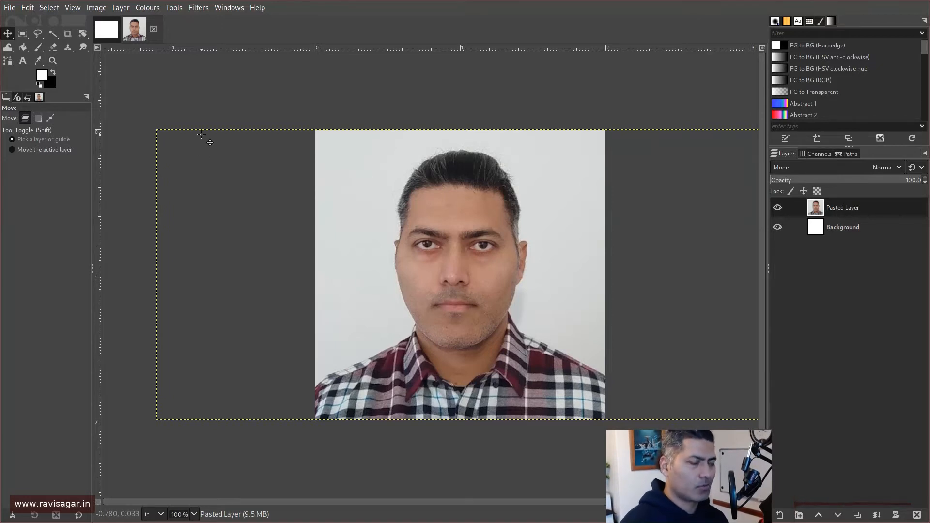
right_click(856, 211)
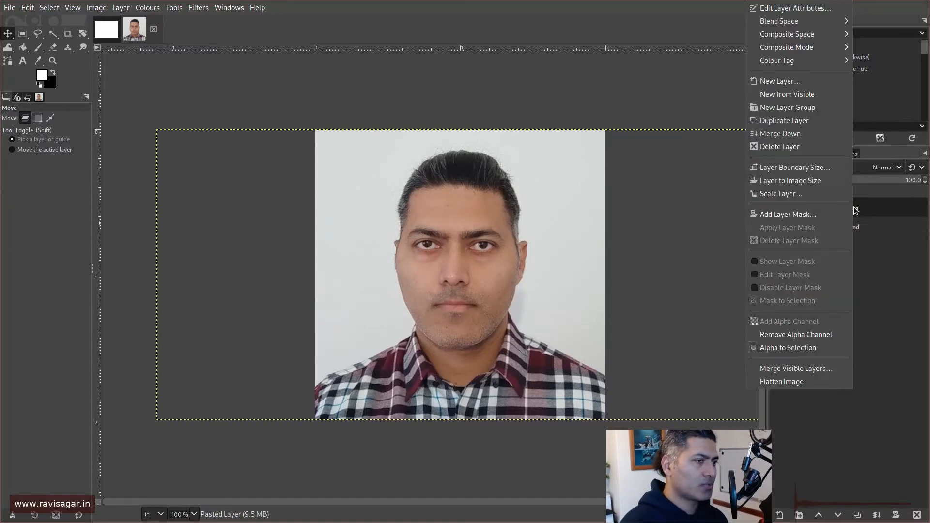
click(810, 183)
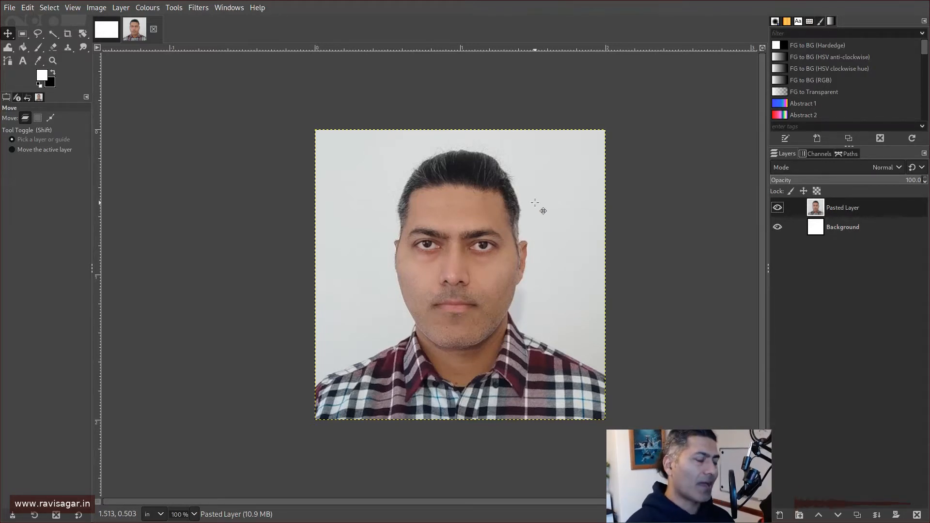
Copy the whole square portrait into the 7 × 5 inch canvas and place it in the upper-left area above the guide
click(107, 30)
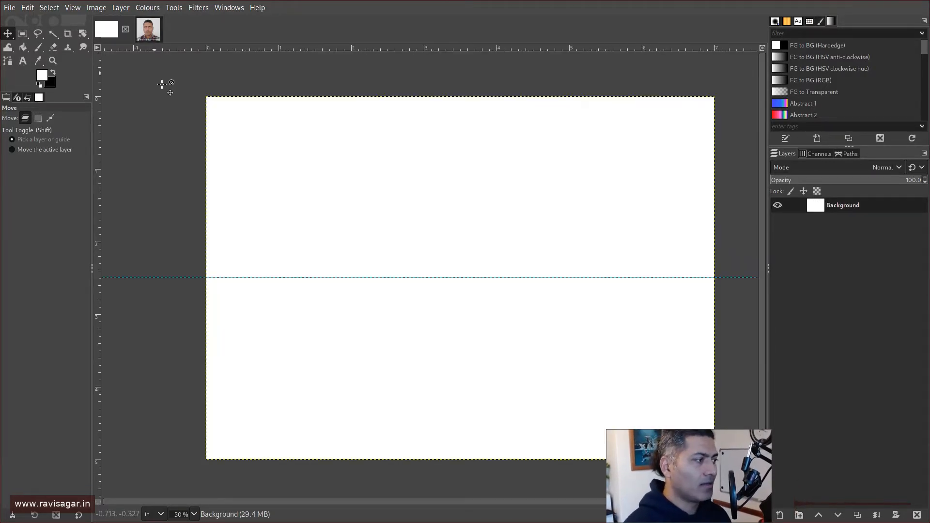
click(150, 29)
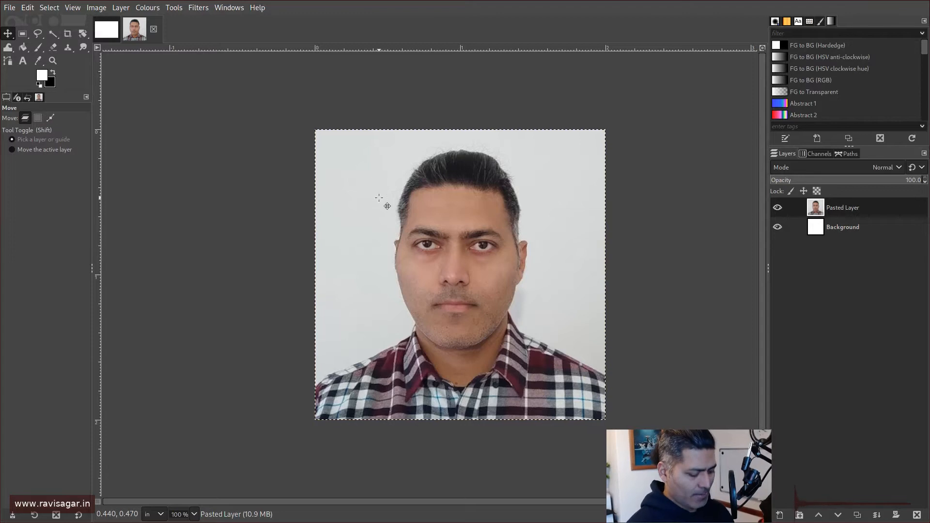
key(ctrl+a)
key(ctrl+c)
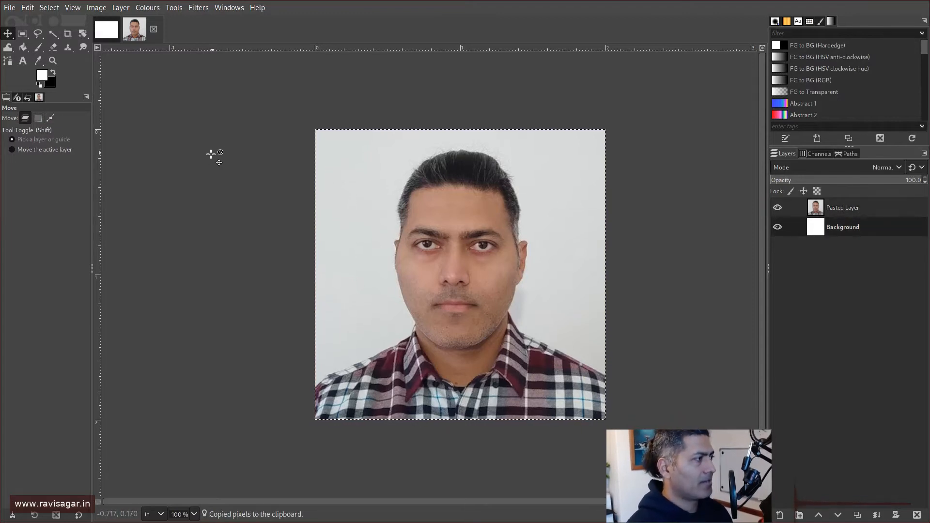
click(112, 33)
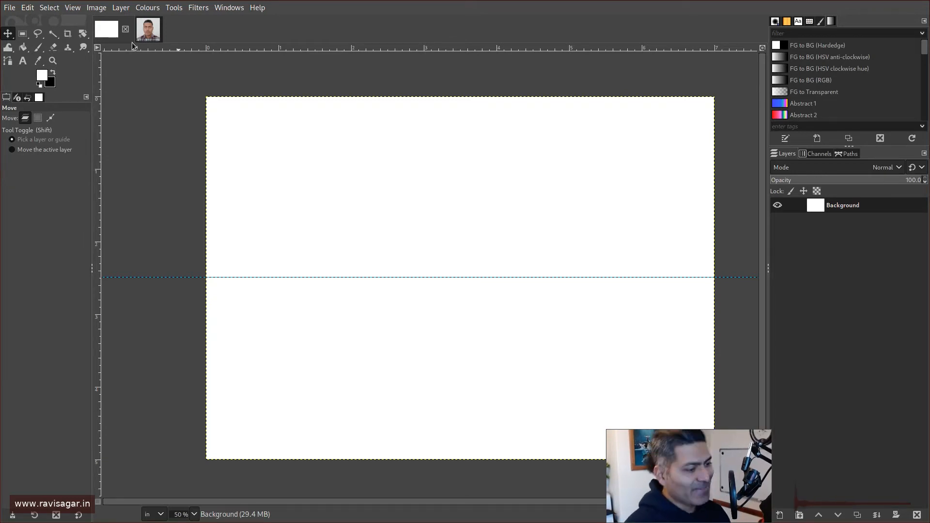
key(ctrl+v)
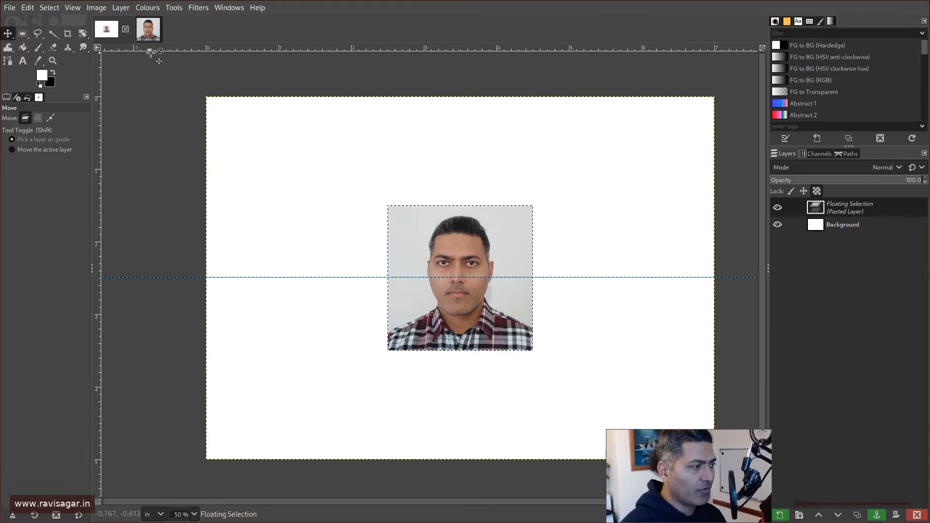
drag(464, 245, 293, 141)
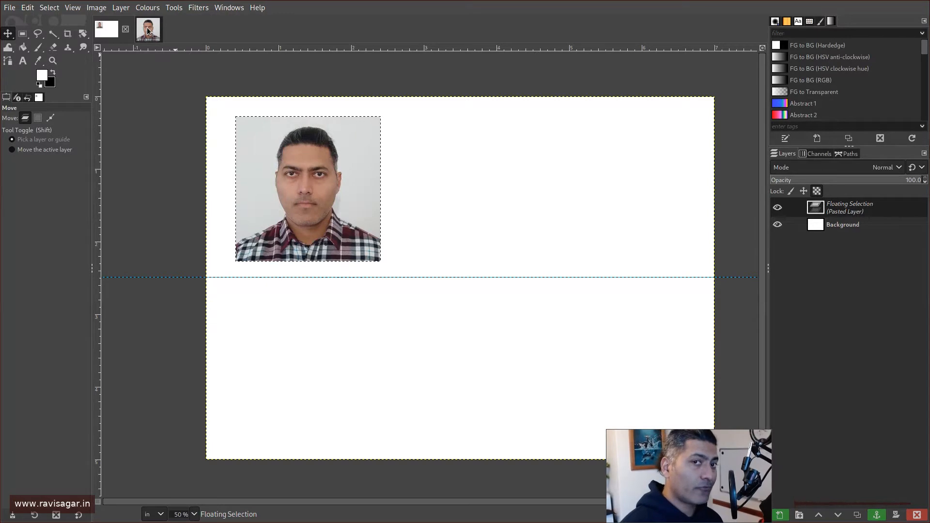
Select the light background around the man on the pasted layer of the 2 × 2 inch image with Fuzzy Select
click(150, 32)
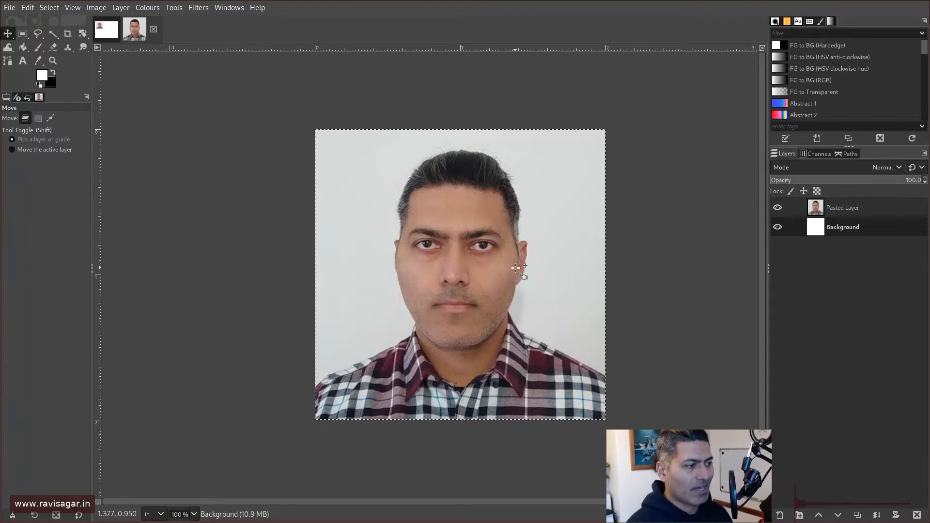
click(53, 37)
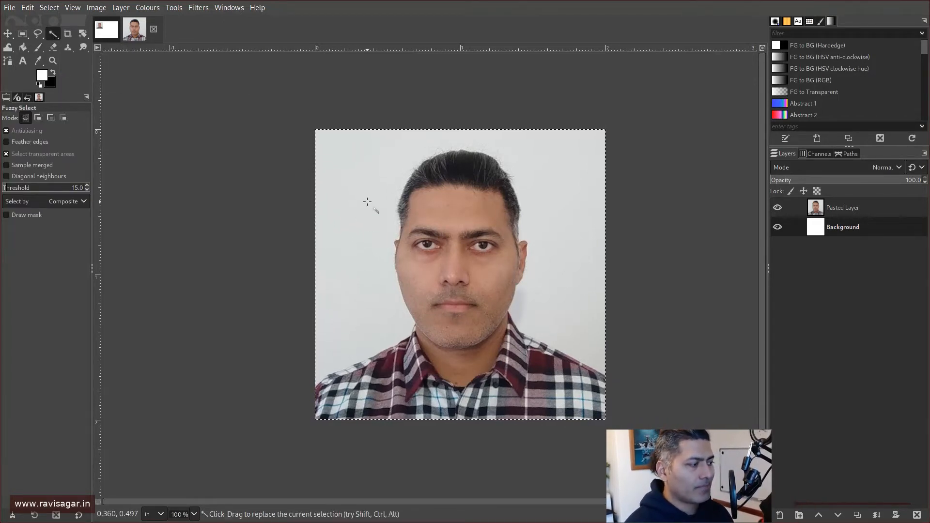
click(853, 208)
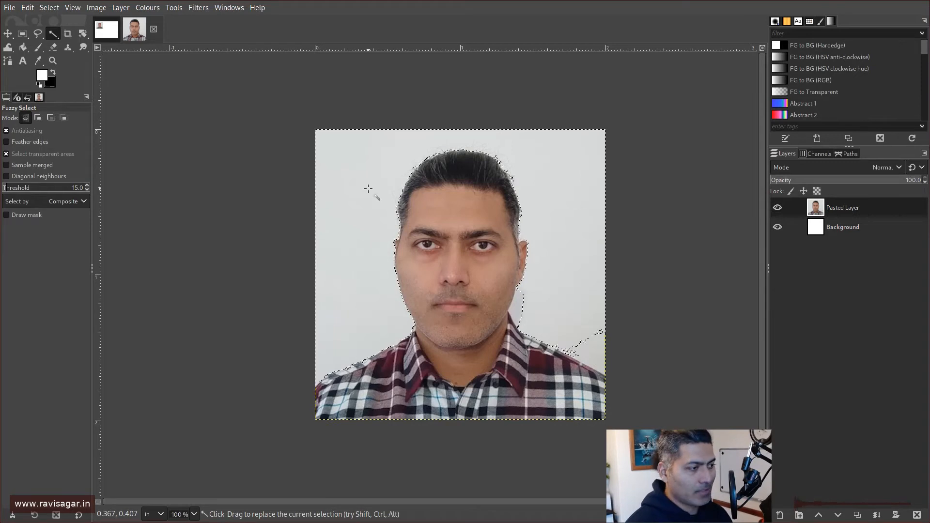
Delete the selected light background from the pasted layer, then remove the leftover grey patch between the neck and collar using Fuzzy Select
scroll(368, 189, up, 1)
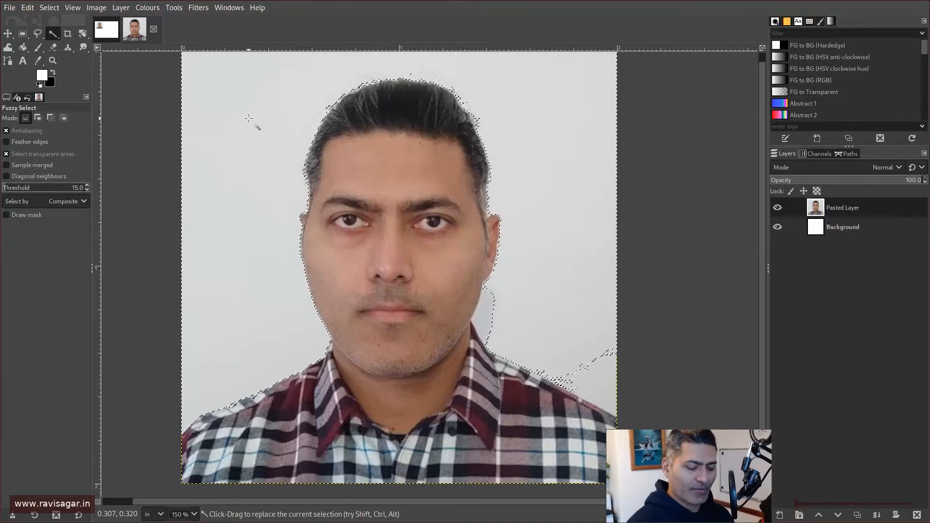
key(Delete)
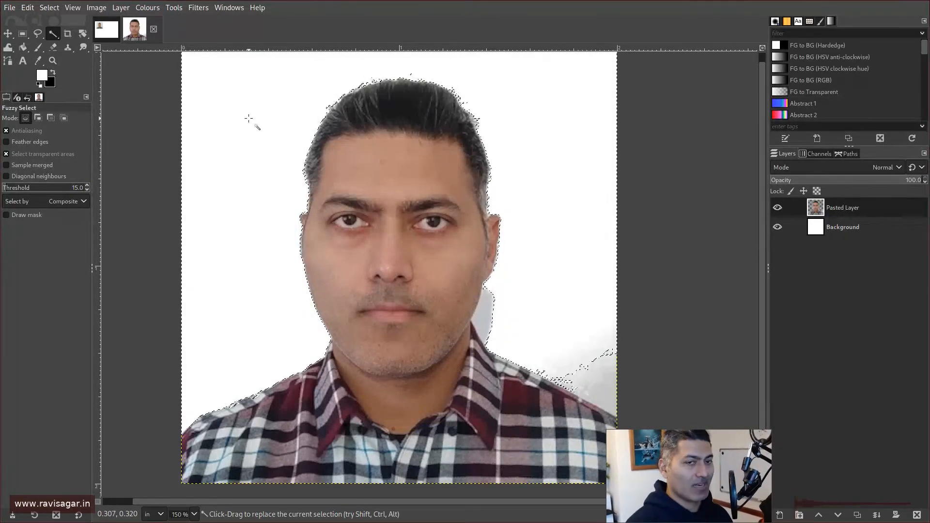
scroll(249, 122, down, 1)
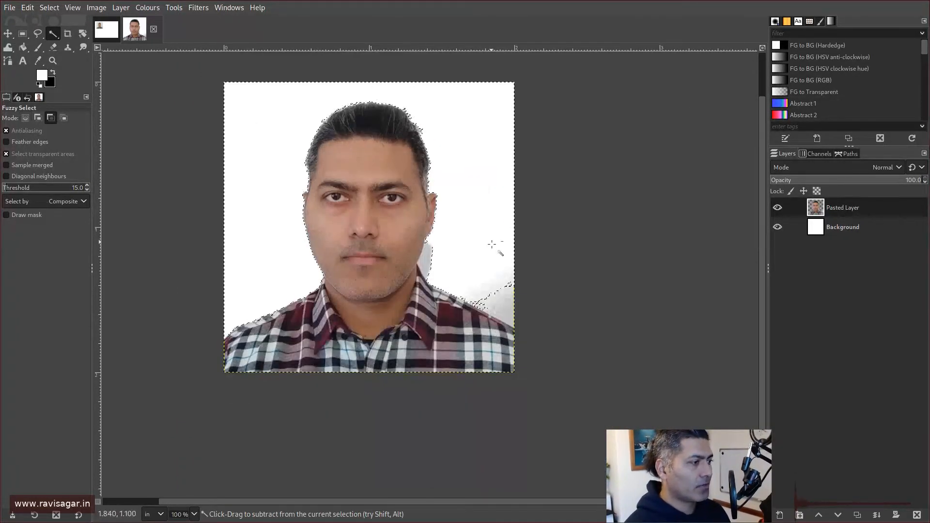
scroll(474, 386, up, 1)
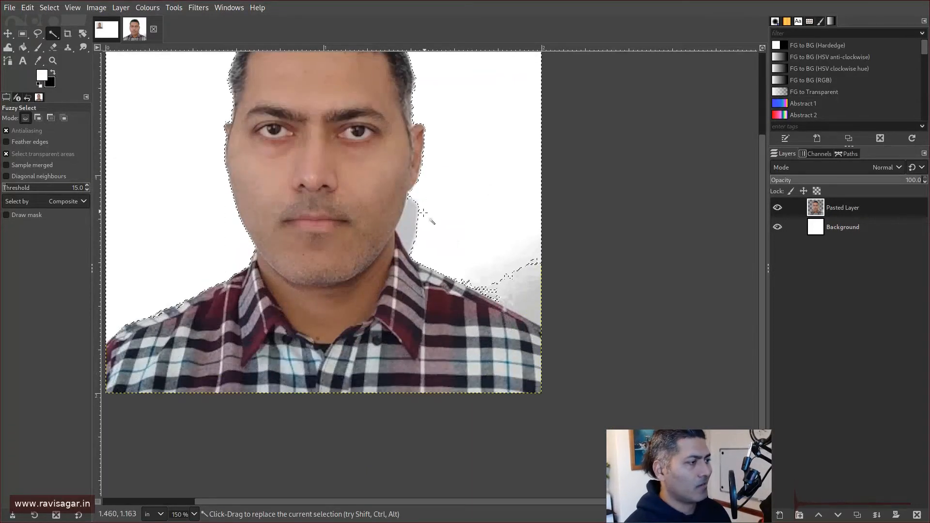
scroll(406, 224, up, 2)
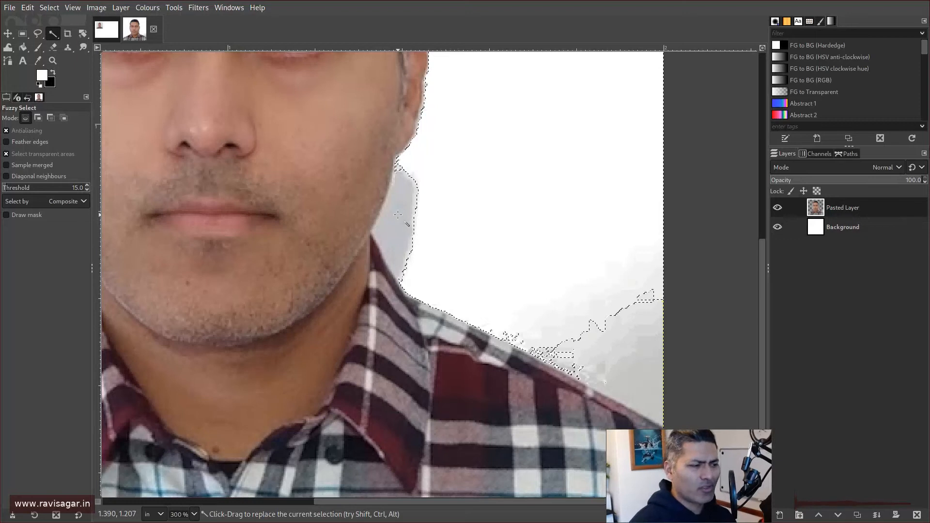
click(398, 214)
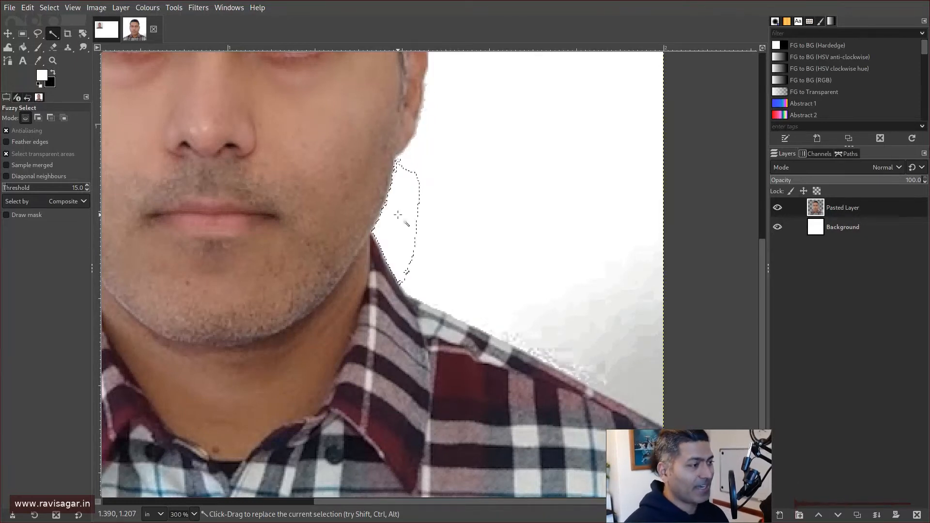
Try deleting the grey background above the shoulder with a Fuzzy Select selection, undo the deletion and clear the selection
click(635, 381)
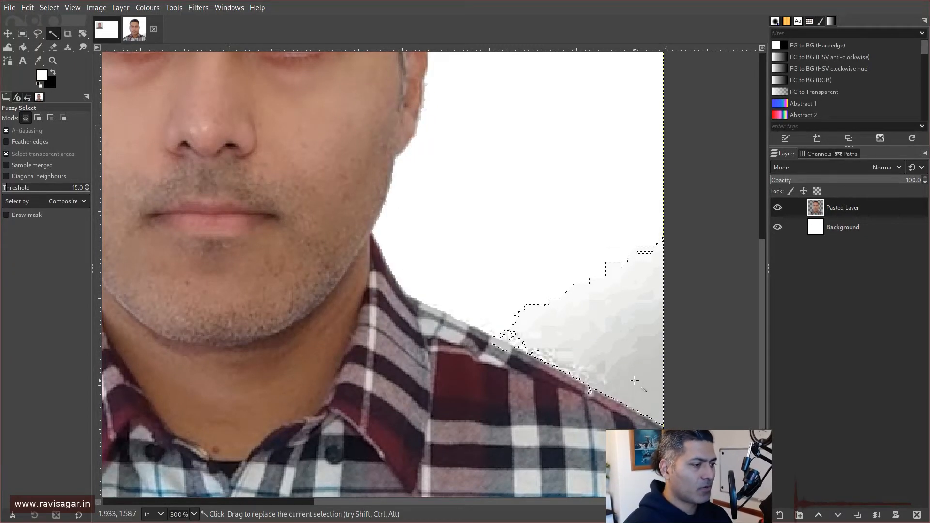
key(Delete)
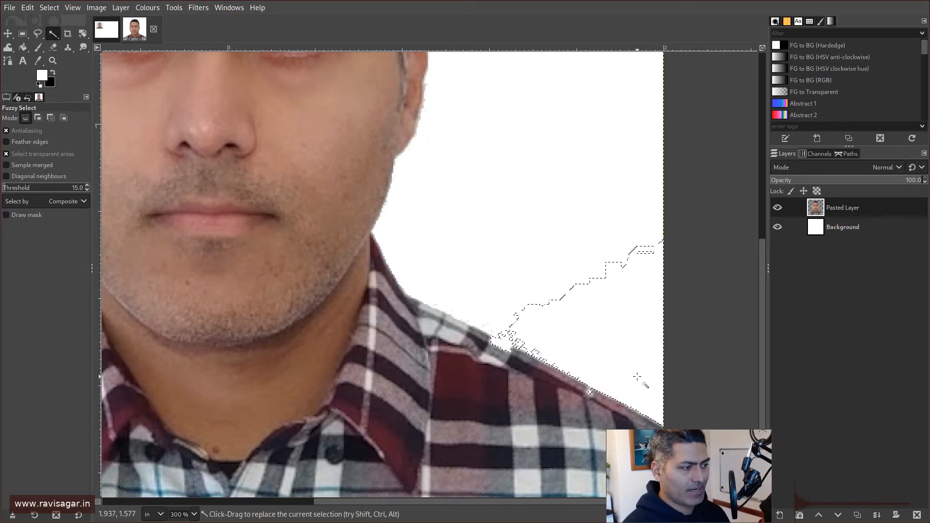
scroll(591, 390, up, 3)
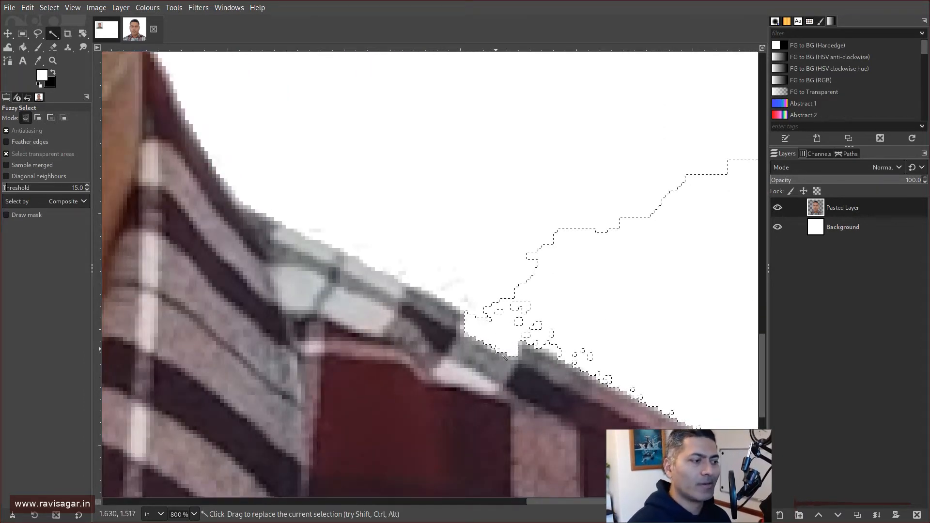
key(ctrl)
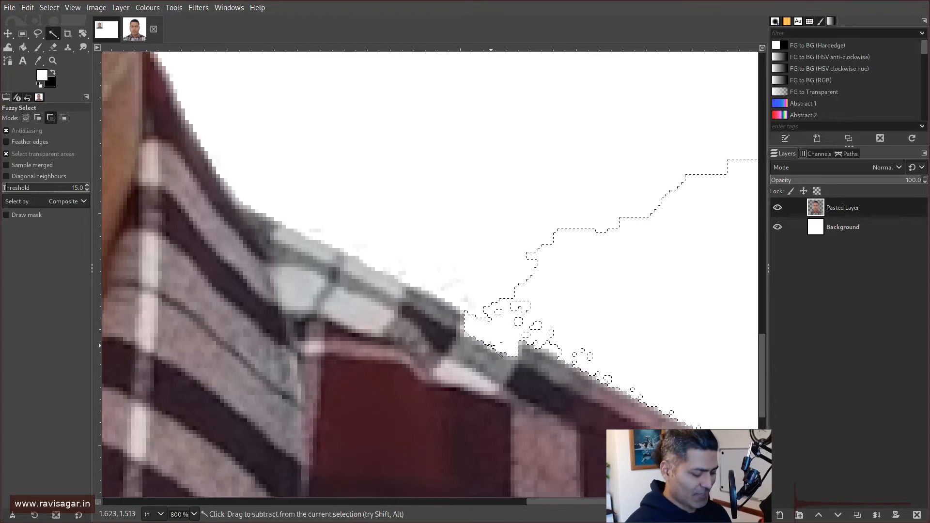
ctrl+click(499, 353)
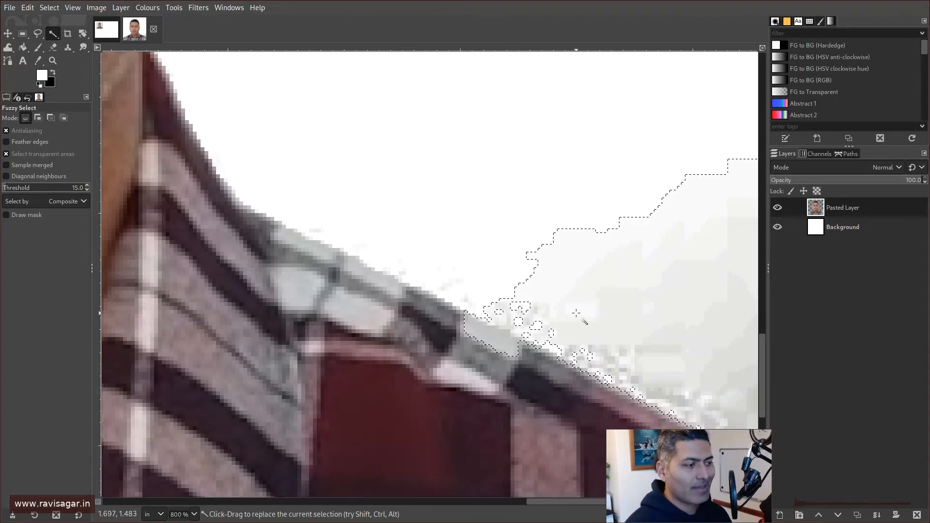
scroll(574, 315, down, 2)
scroll(574, 316, down, 2)
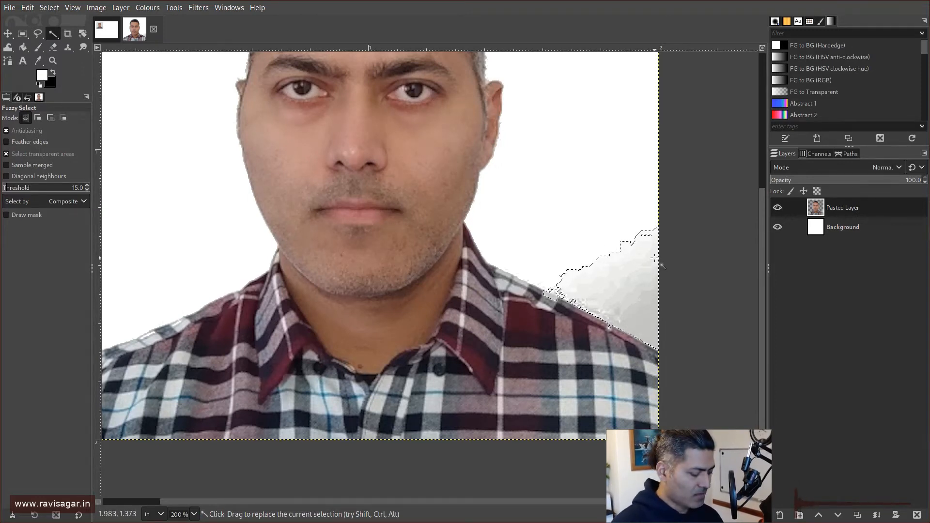
key(ctrl+shift)
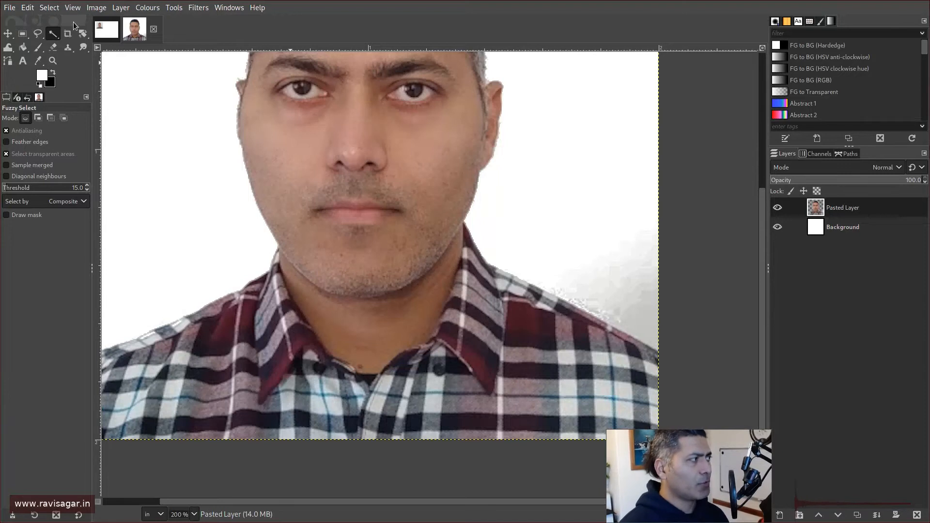
Erase the pale specks along the upper edge of the shirt shoulder with the Eraser at size 7
click(54, 48)
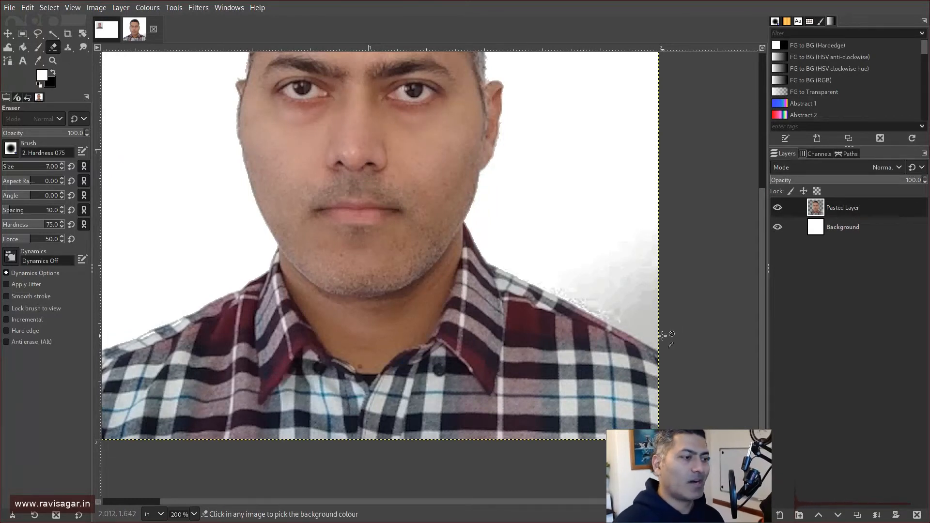
ctrl+scroll(664, 336, up, 4)
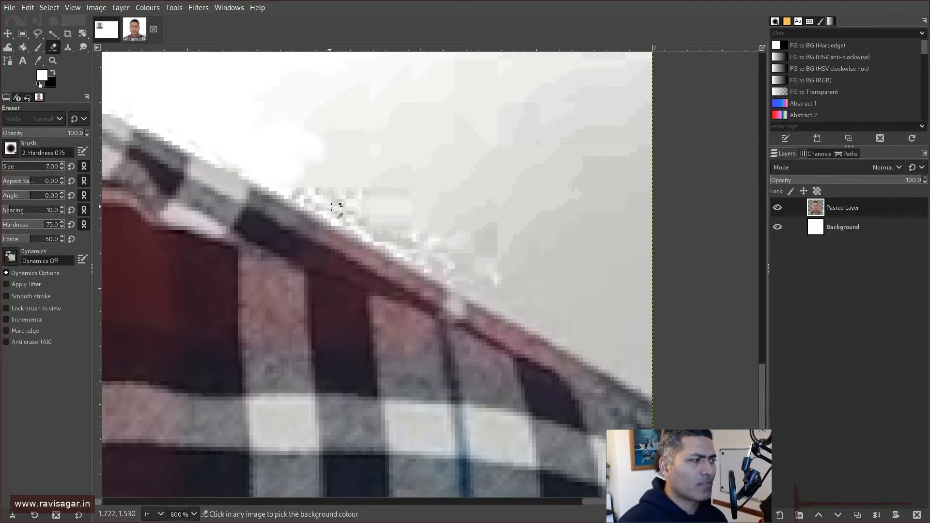
scroll(271, 163, up, 2)
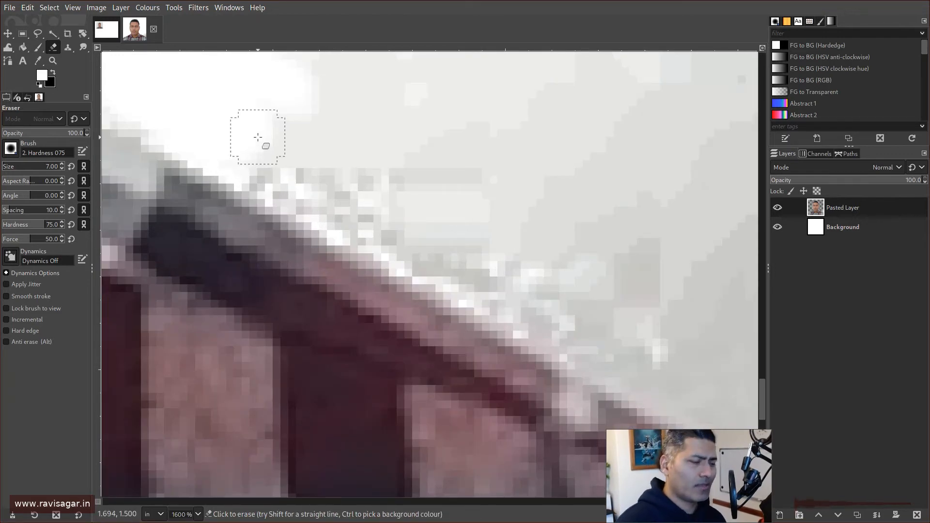
scroll(321, 164, down, 3)
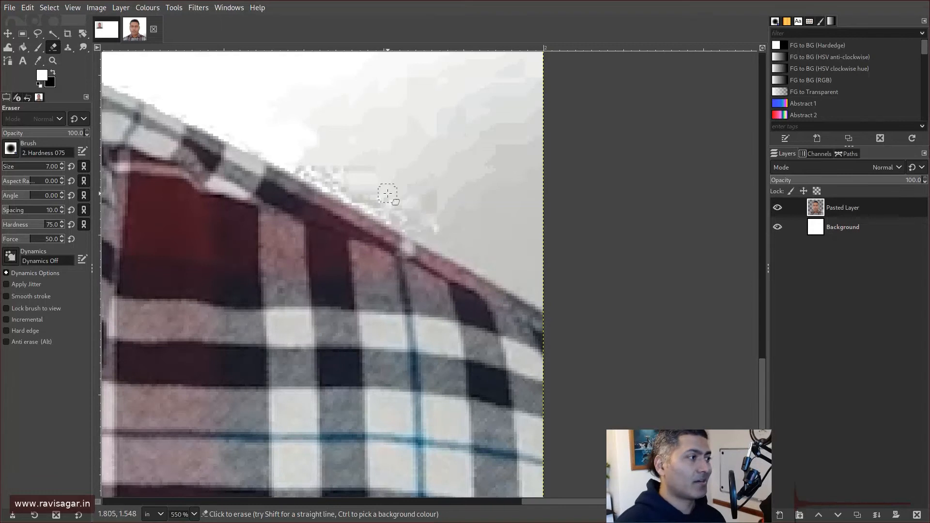
scroll(402, 202, up, 3)
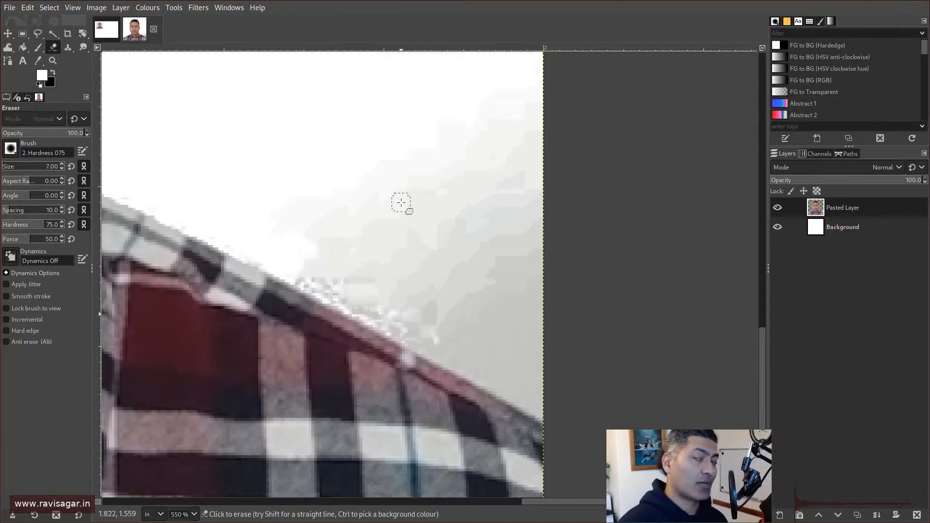
scroll(401, 203, down, 3)
scroll(388, 200, up, 3)
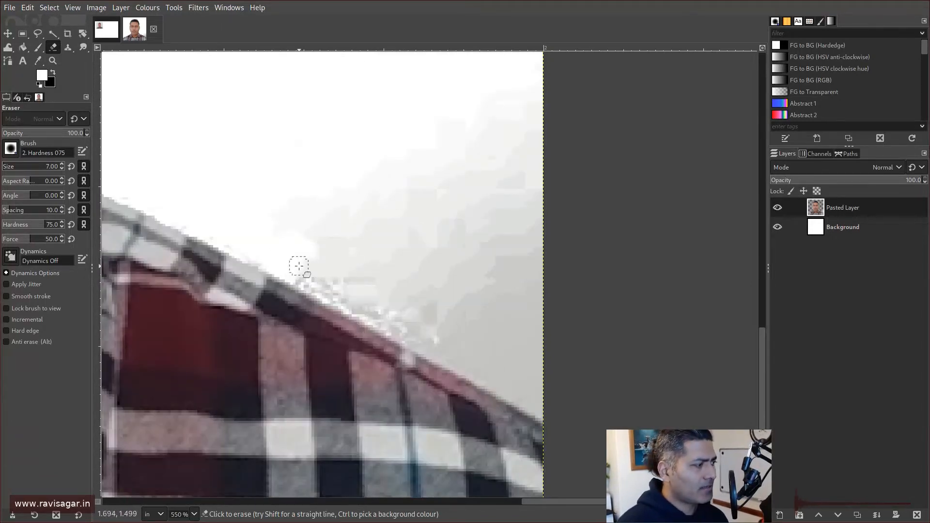
scroll(313, 269, down, 3)
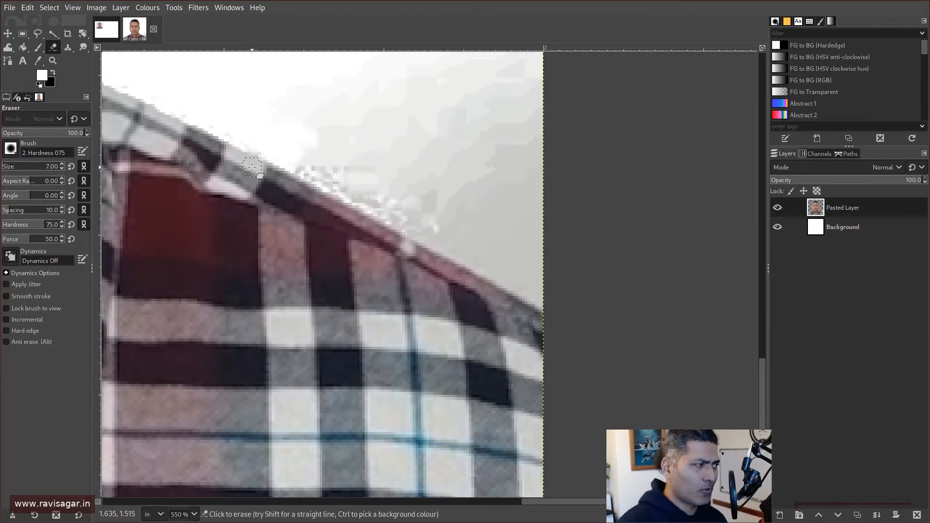
scroll(246, 164, up, 2)
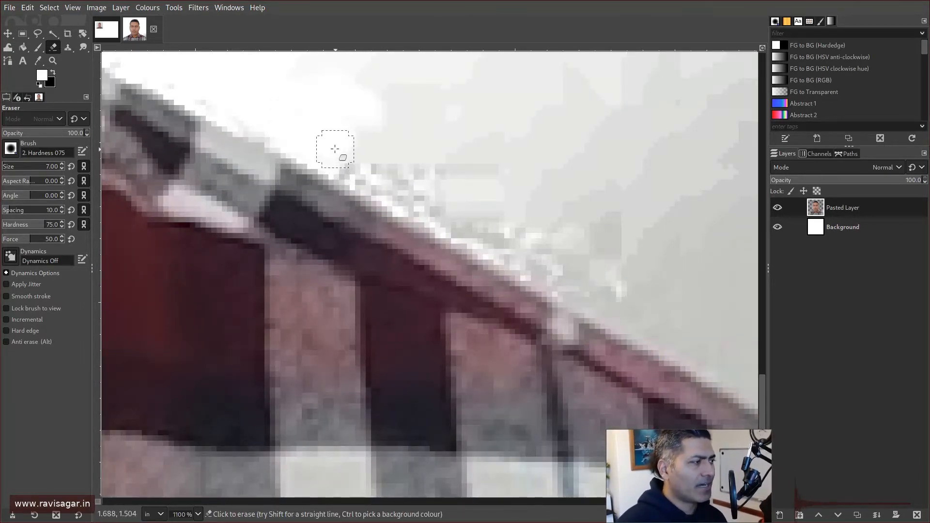
drag(342, 161, 459, 229)
scroll(485, 224, down, 2)
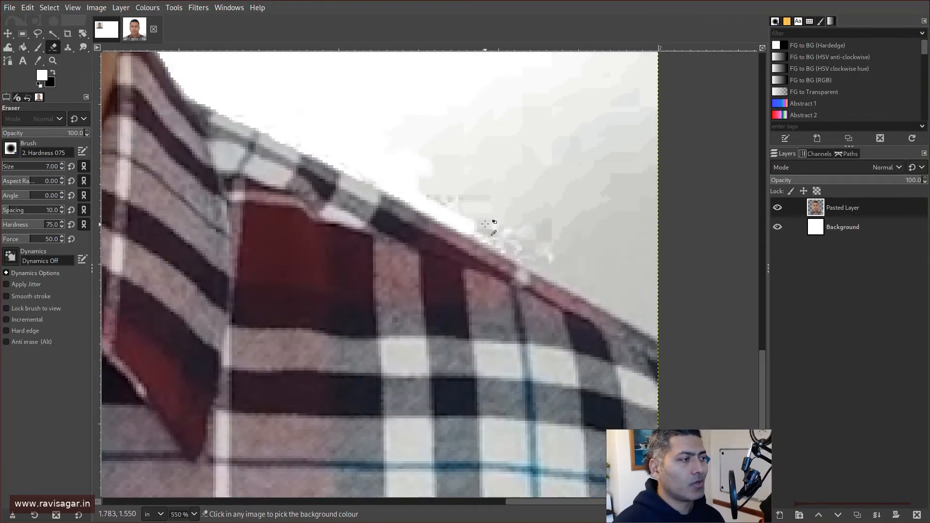
Select the remaining grey background above the shoulder with Fuzzy Select, delete it and clear the selection
click(53, 34)
click(584, 249)
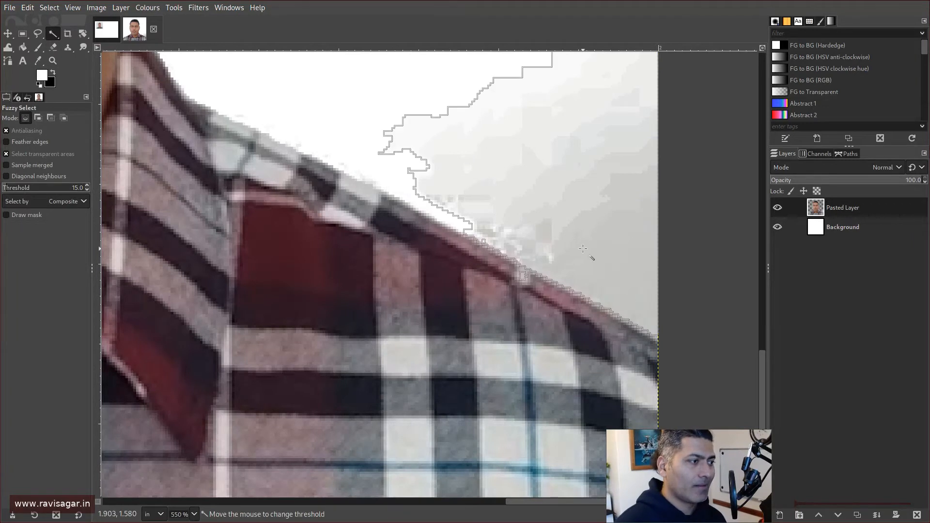
key(Delete)
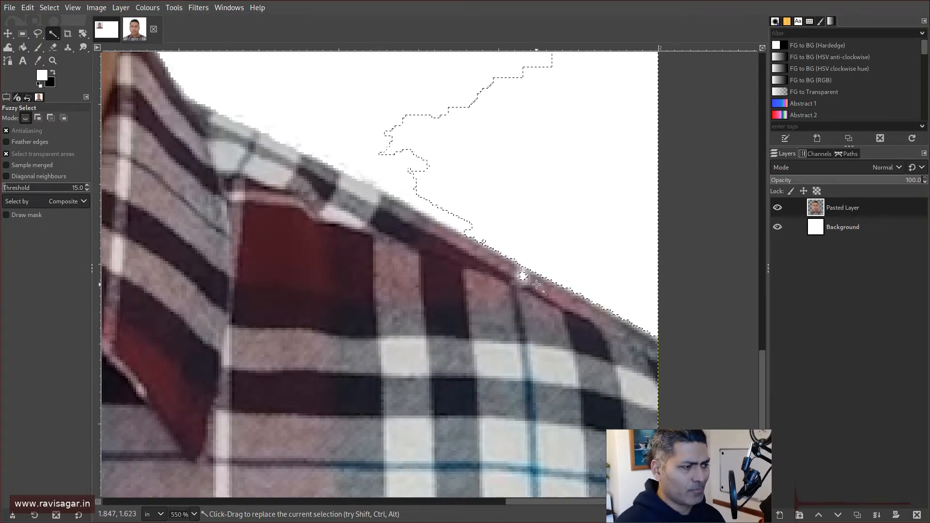
scroll(537, 285, up, 3)
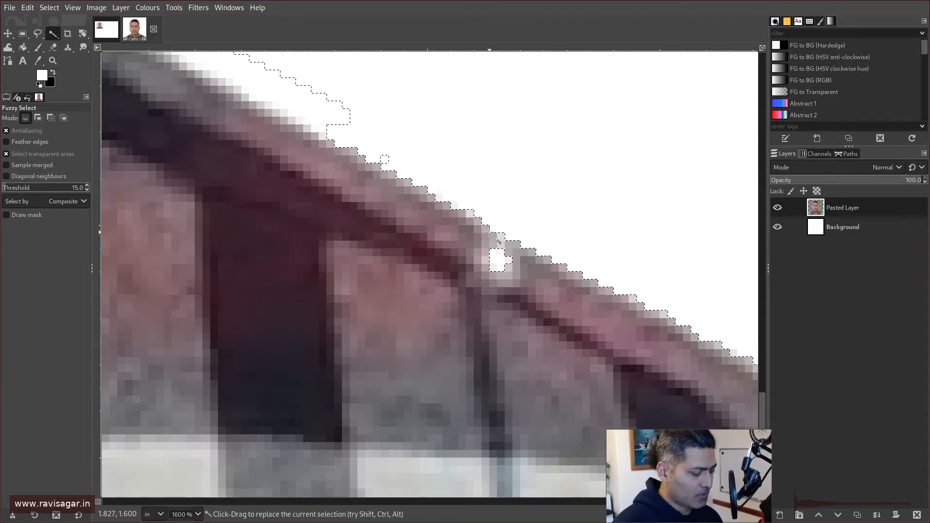
scroll(498, 241, down, 6)
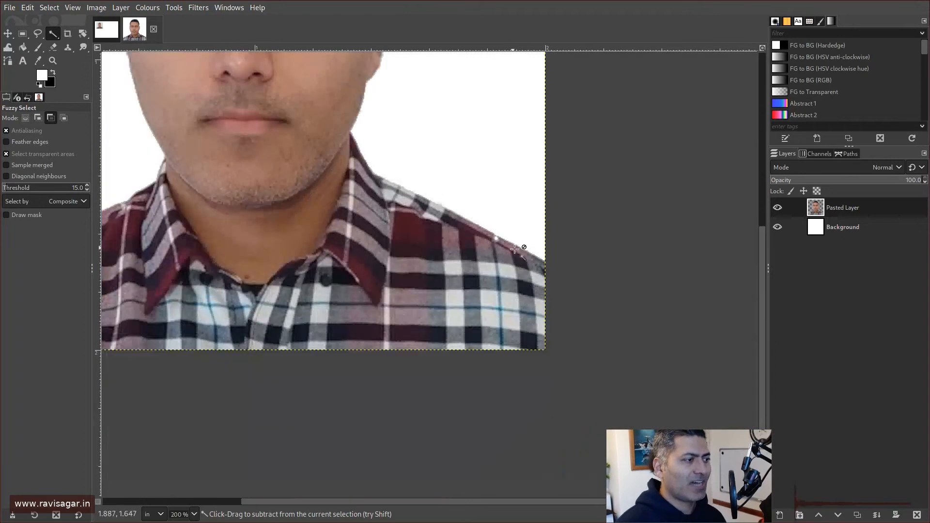
Examine the cleaned shoulder edge up close and the whole portrait against its white background
scroll(514, 248, up, 7)
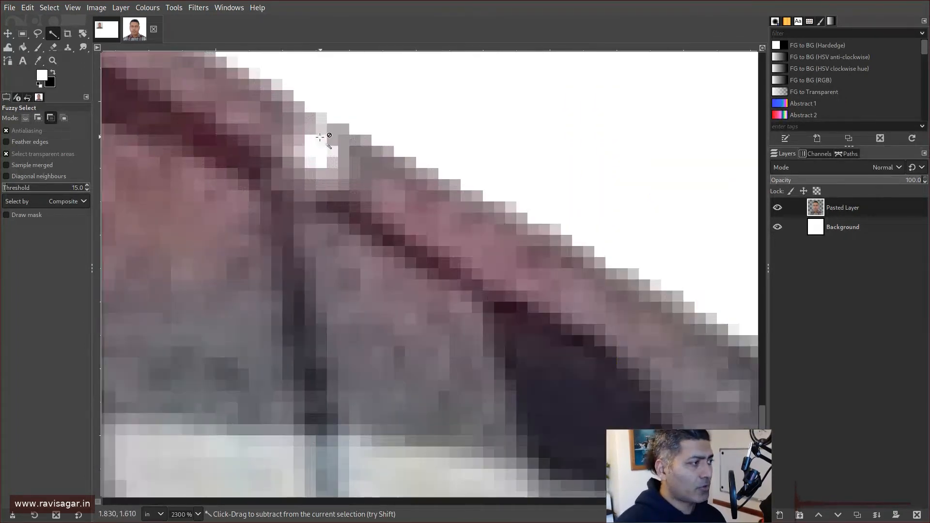
scroll(317, 139, up, 1)
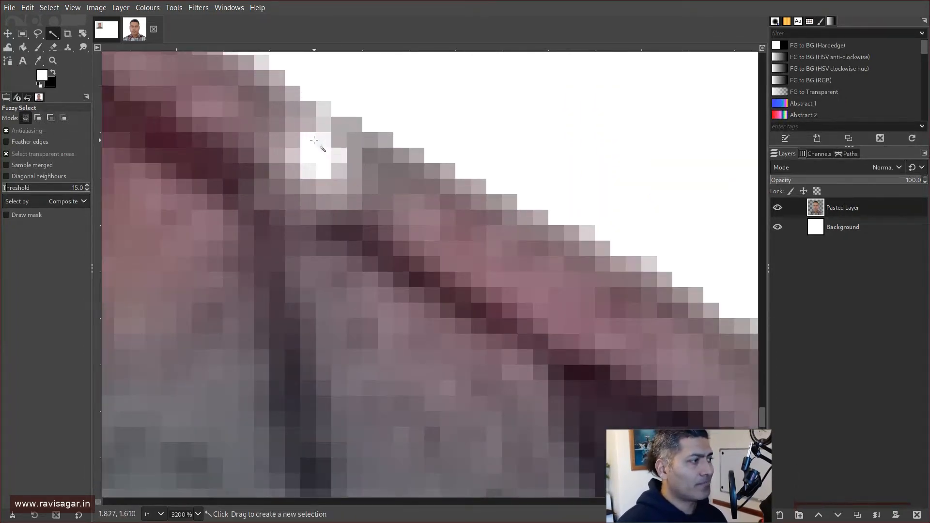
scroll(318, 143, down, 9)
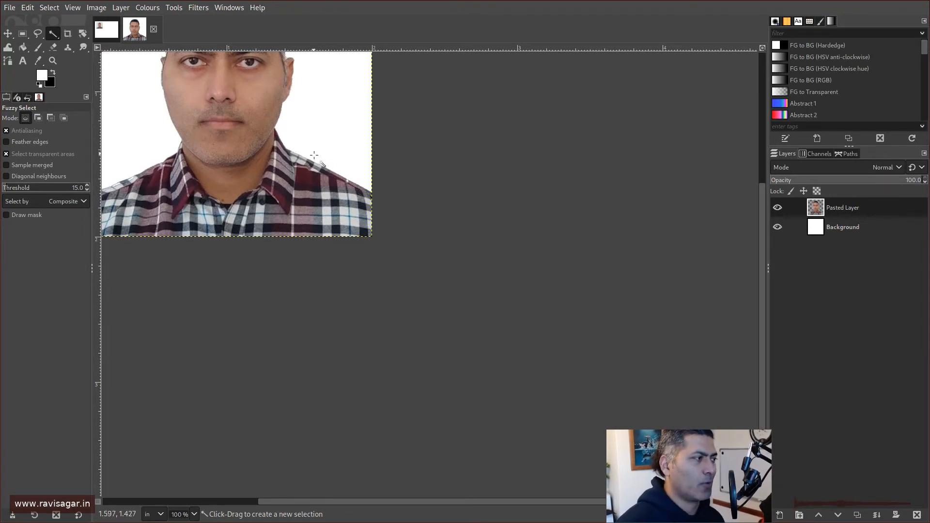
scroll(315, 166, up, 5)
scroll(242, 219, down, 2)
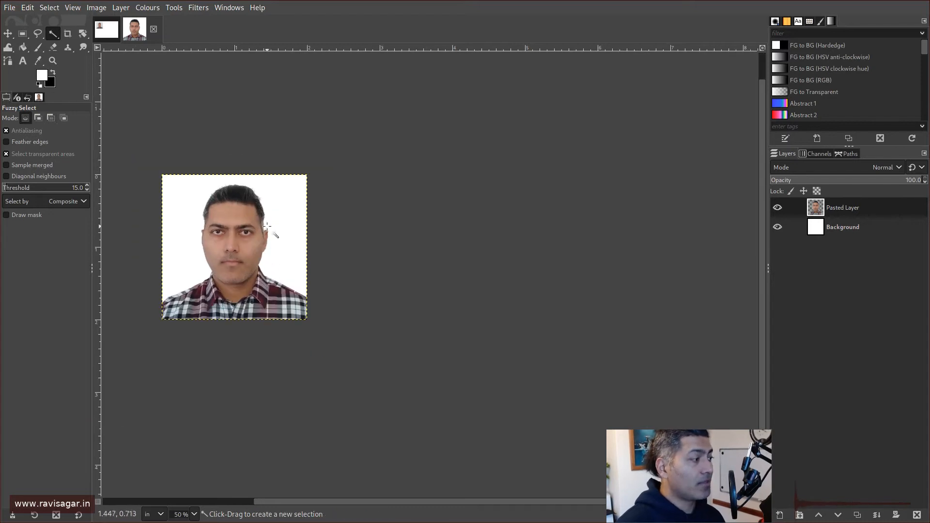
drag(415, 504, 373, 504)
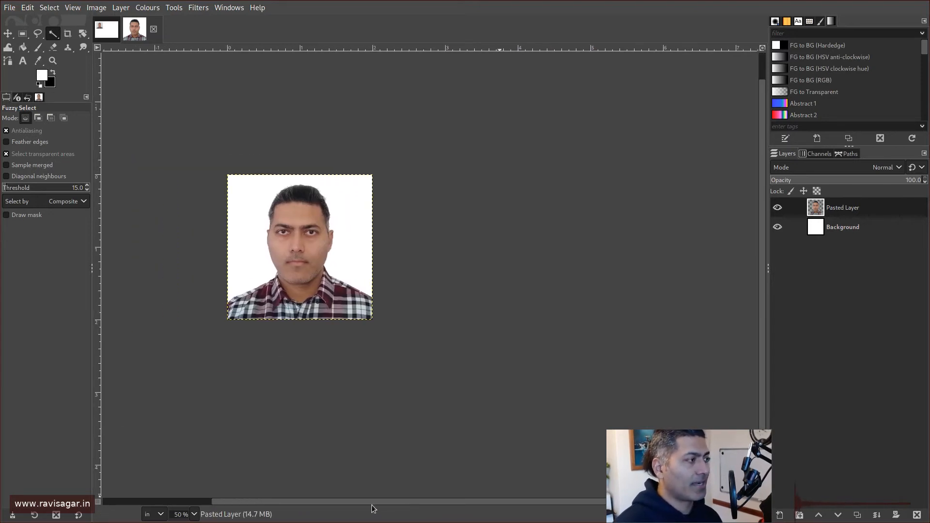
Delete the floating portrait with the uncleaned background from the 7 × 5 inch canvas and return to the 2 × 2 inch image
click(105, 30)
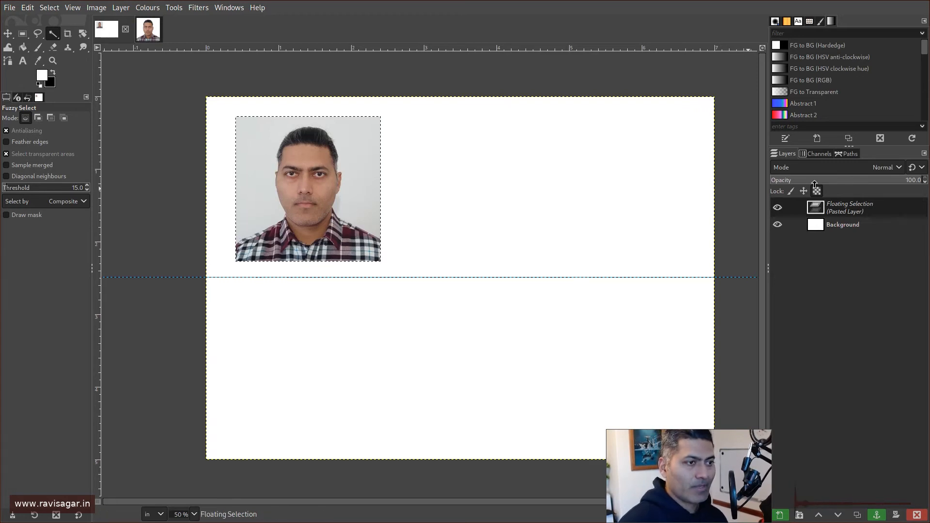
right_click(864, 211)
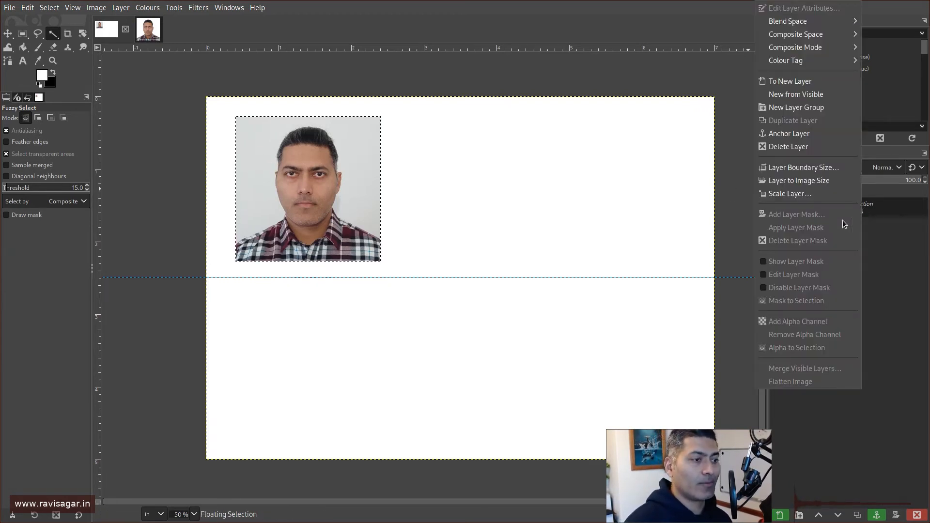
click(790, 147)
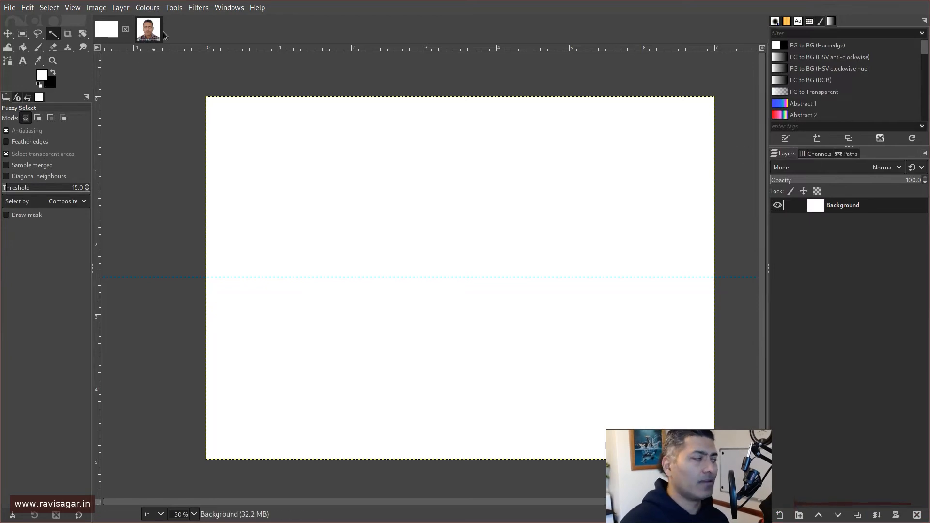
click(148, 30)
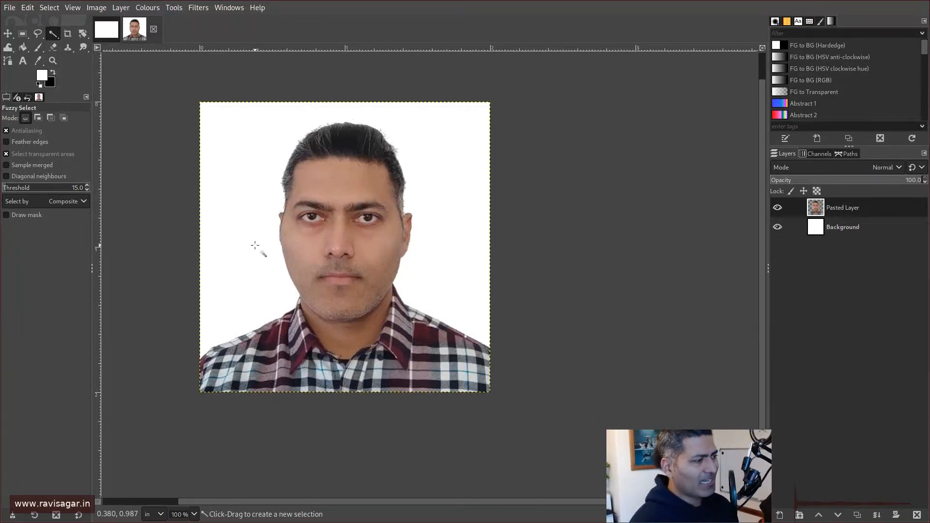
Warm the portrait layer with Colour Temperature, setting the intended temperature to about 8251.6 and keeping the original temperature at 6500
click(174, 8)
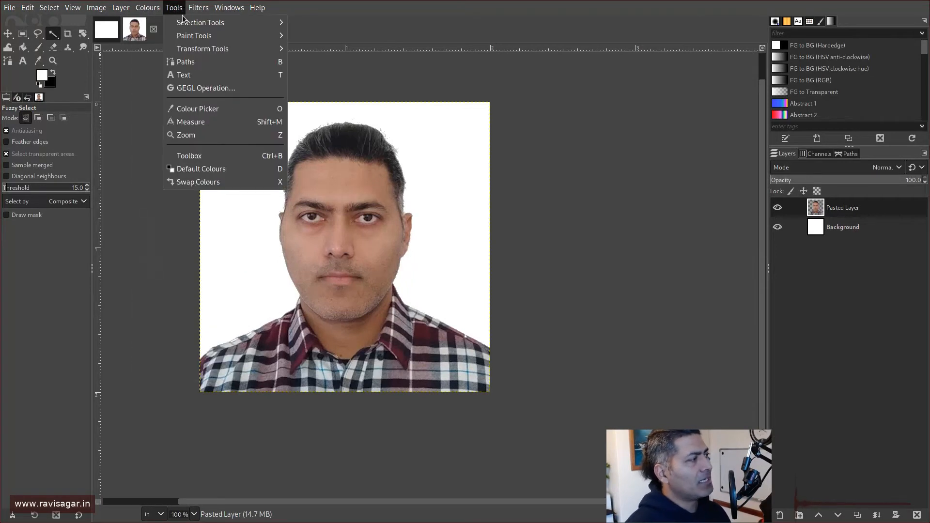
mouse_move(156, 9)
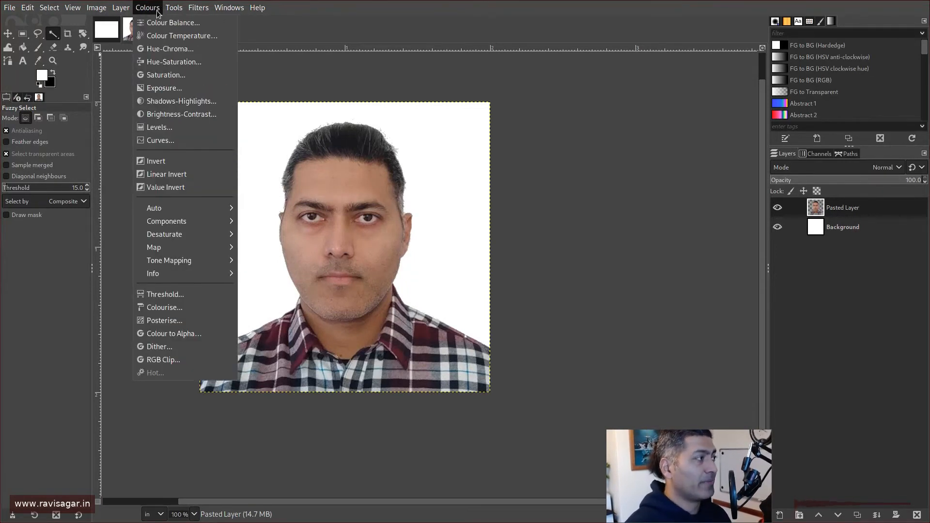
click(158, 36)
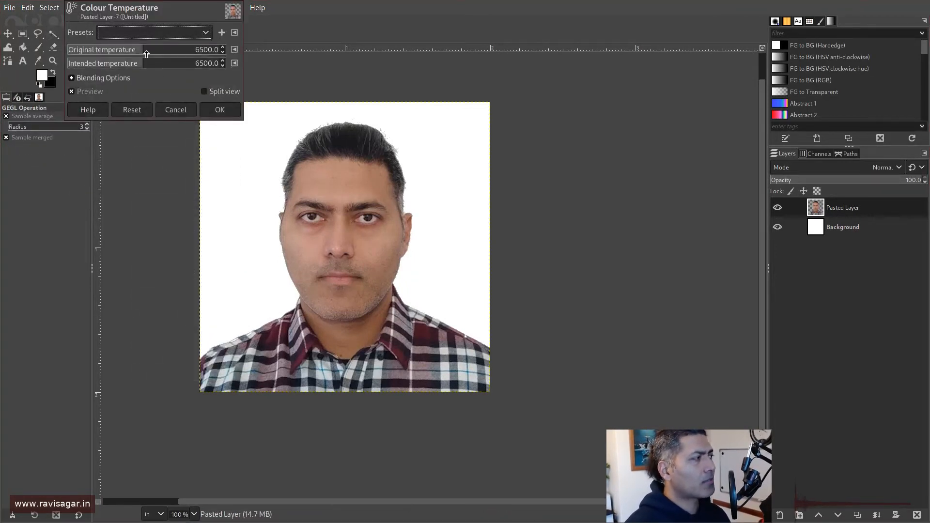
drag(145, 67, 172, 70)
drag(171, 69, 167, 69)
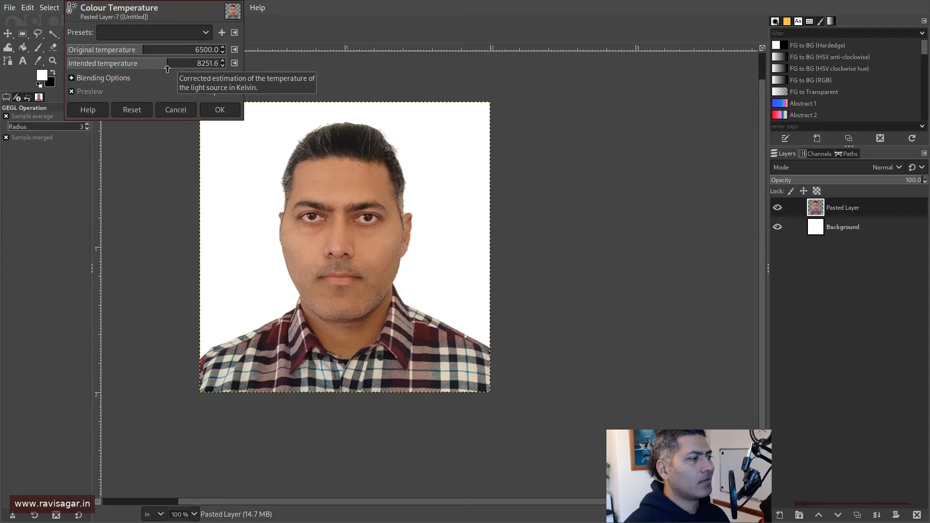
click(219, 110)
Increase the portrait's contrast with Curves on the Value channel, using points at input 79, output 71 and input 187, output 200
click(175, 7)
mouse_move(152, 15)
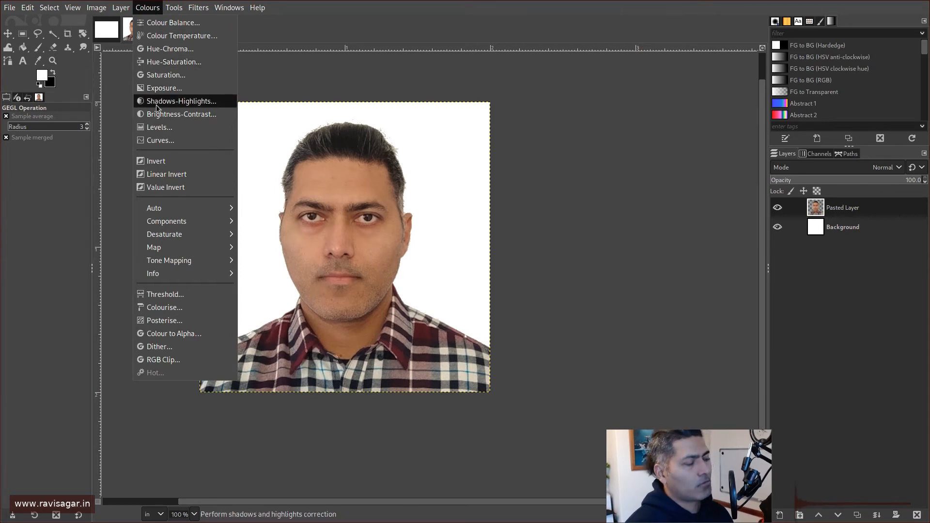
click(160, 142)
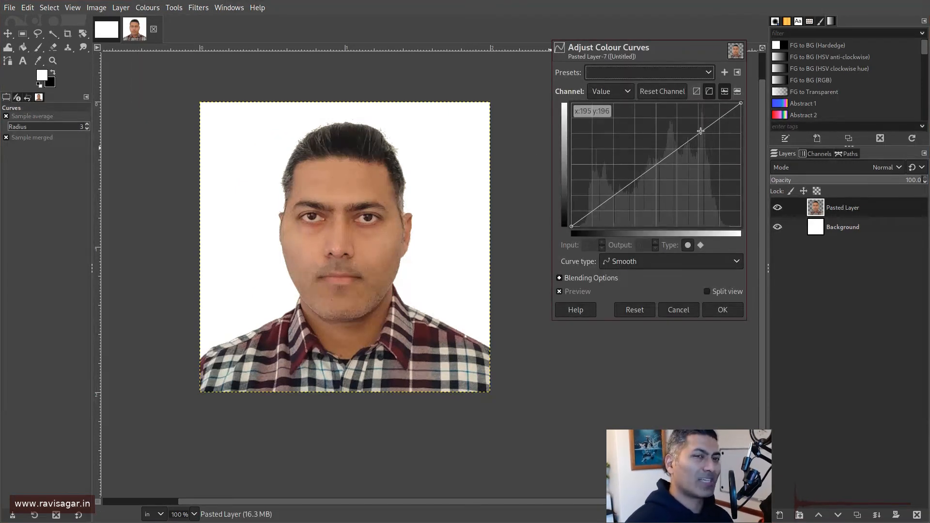
drag(701, 130, 696, 128)
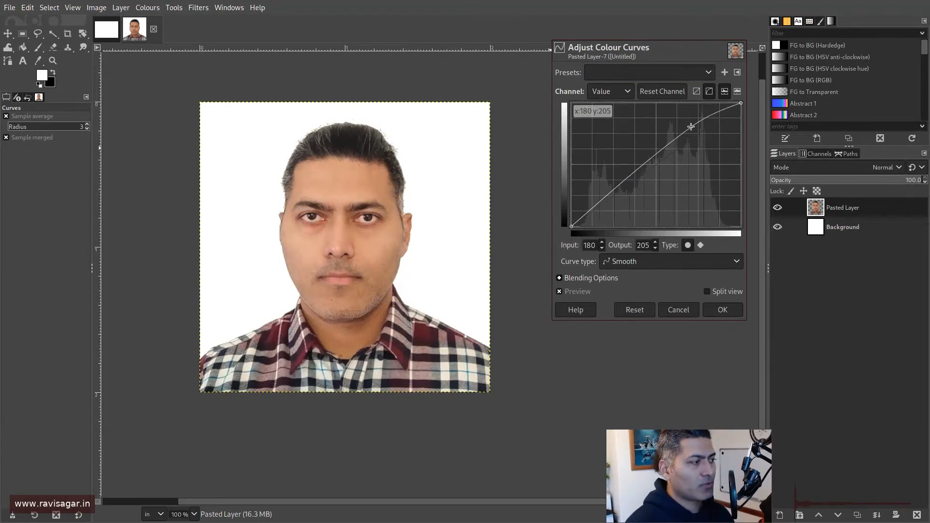
scroll(369, 230, up, 1)
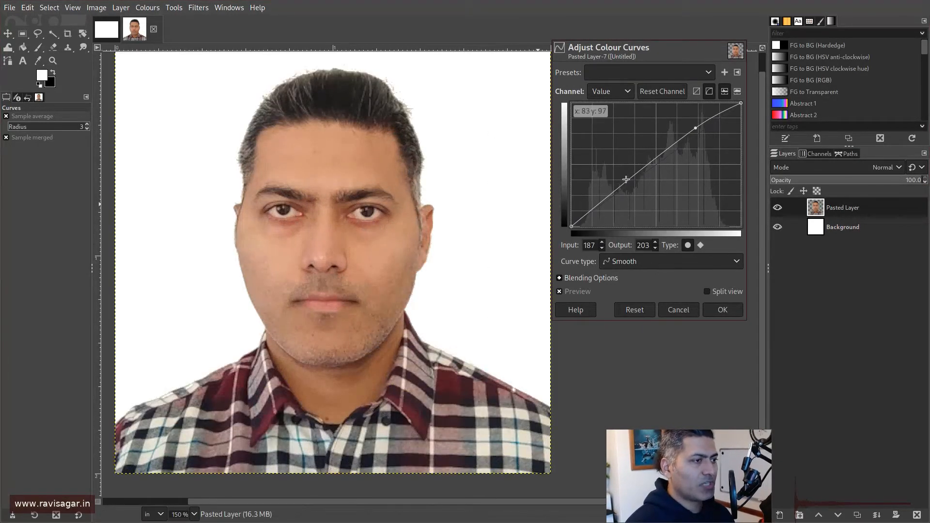
click(614, 192)
mouse_move(613, 193)
mouse_down()
mouse_move(670, 208)
mouse_move(624, 192)
mouse_up()
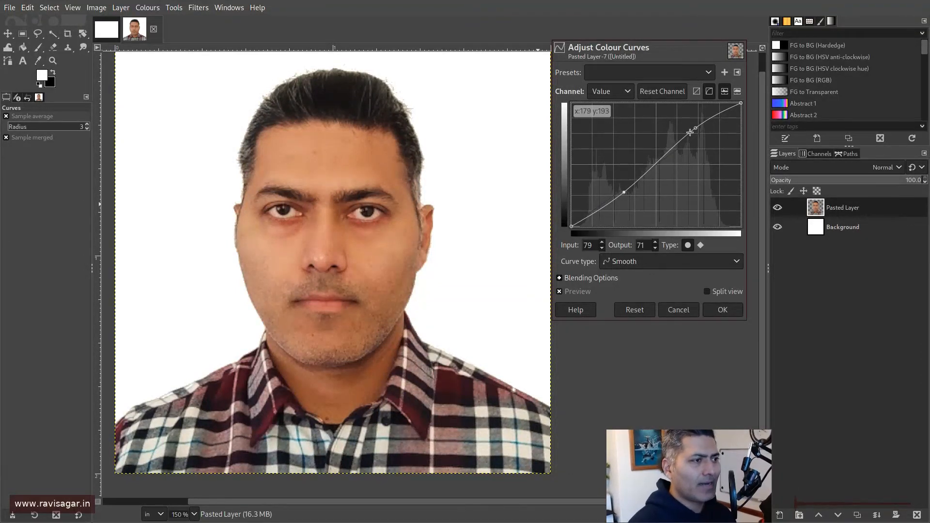
mouse_move(694, 127)
mouse_down()
mouse_move(676, 117)
mouse_move(696, 129)
mouse_up()
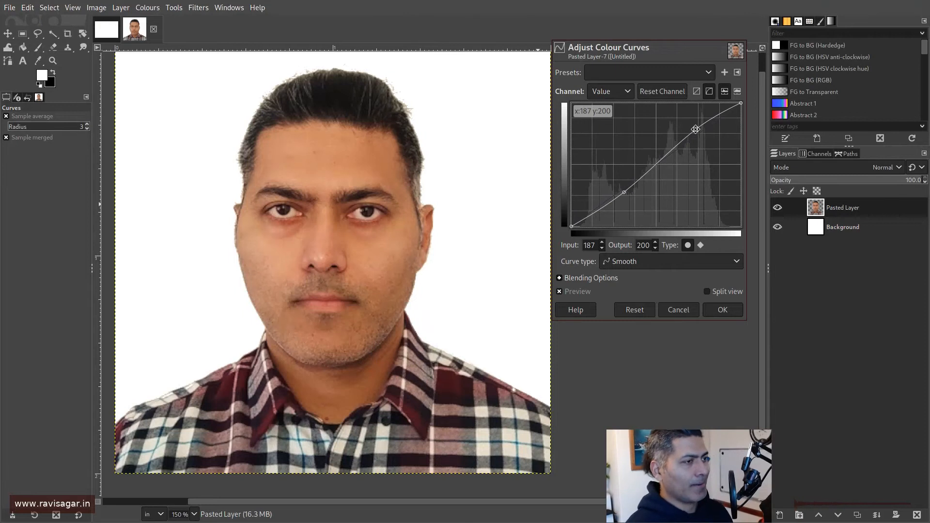
scroll(371, 234, down, 3)
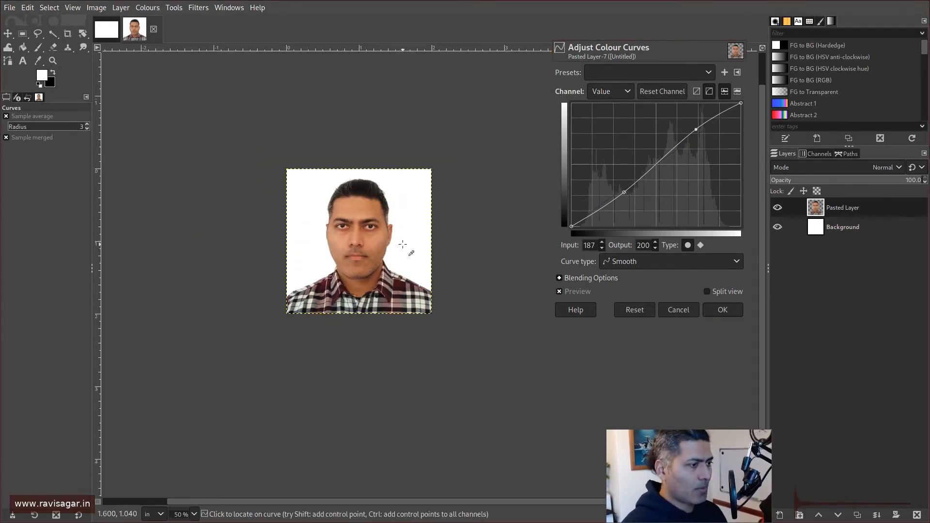
click(725, 311)
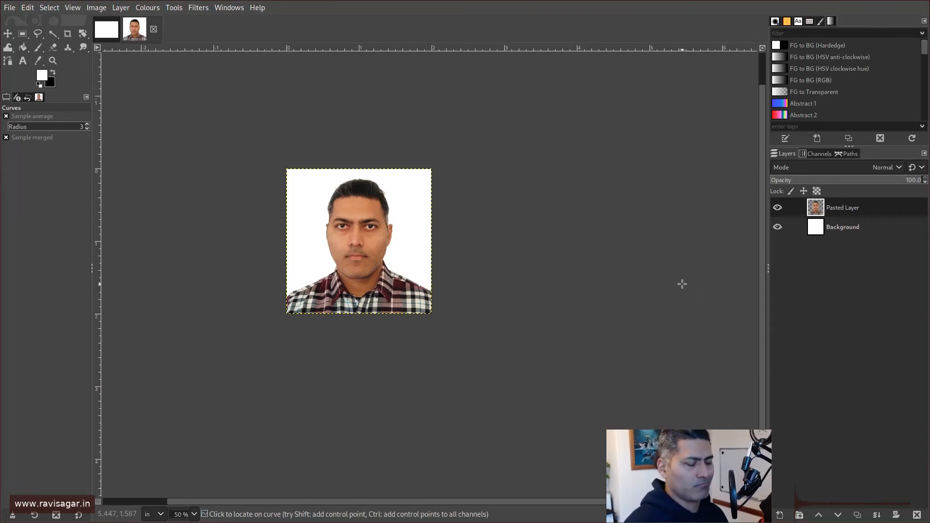
Copy the portrait layer alone, try pasting it into the 7 × 5 inch canvas and undo the paste
key(ctrl)
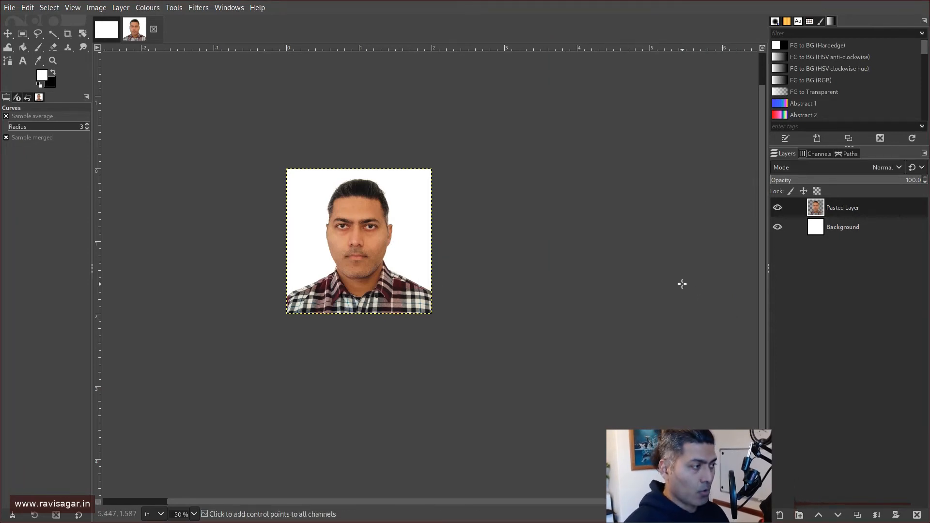
key(ctrl+c)
key(Page_Down)
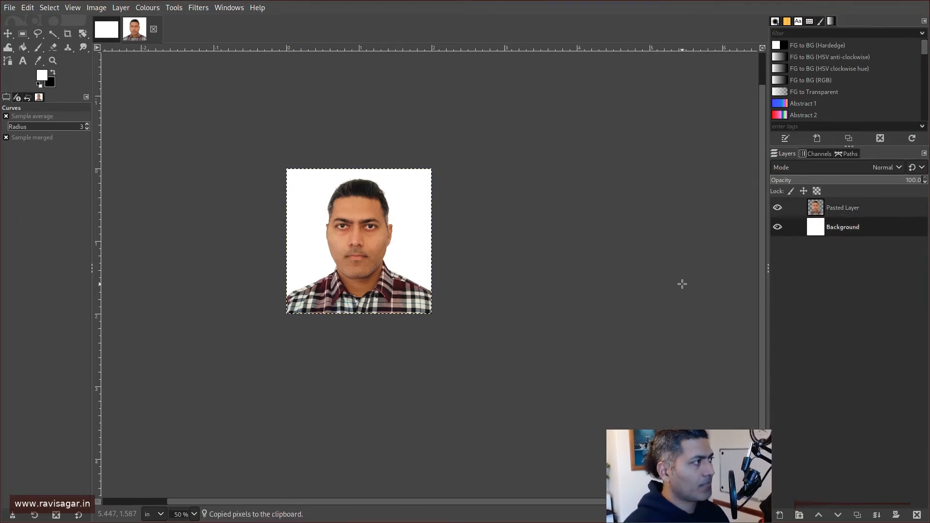
click(108, 30)
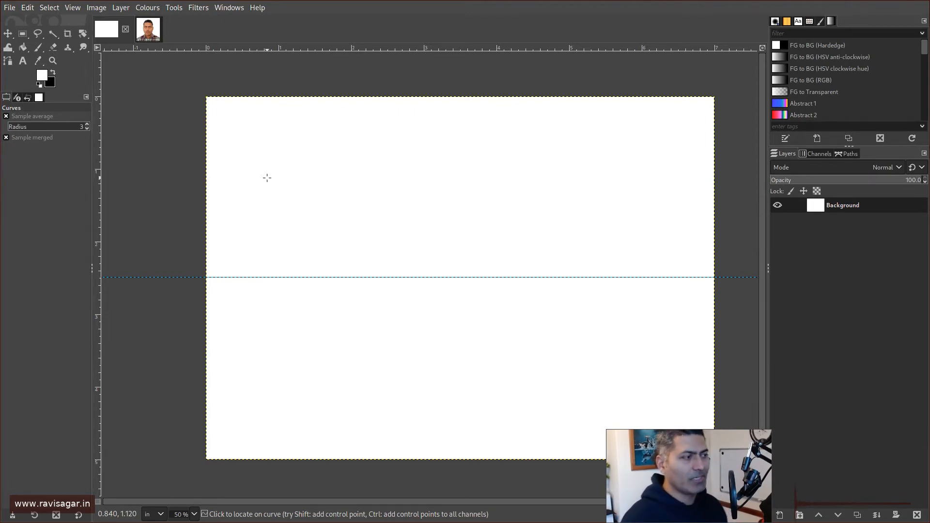
key(ctrl+v)
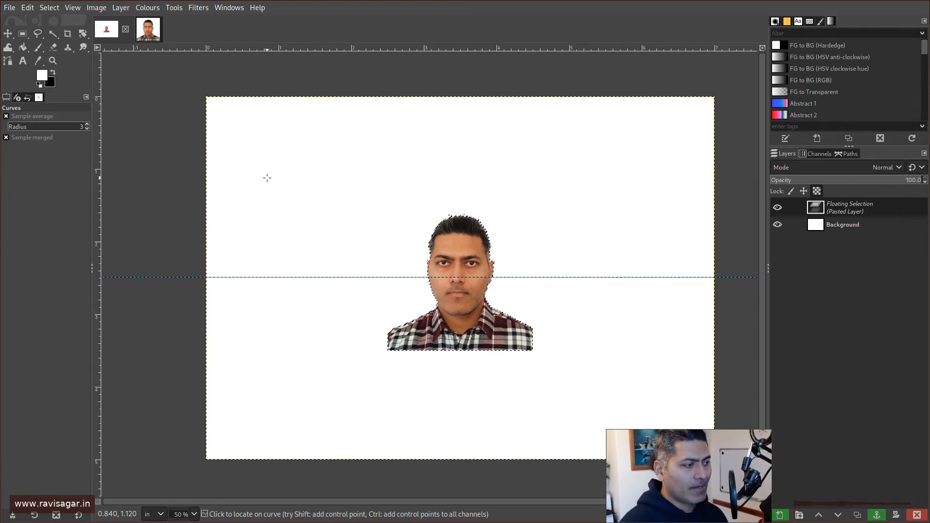
scroll(469, 240, up, 1)
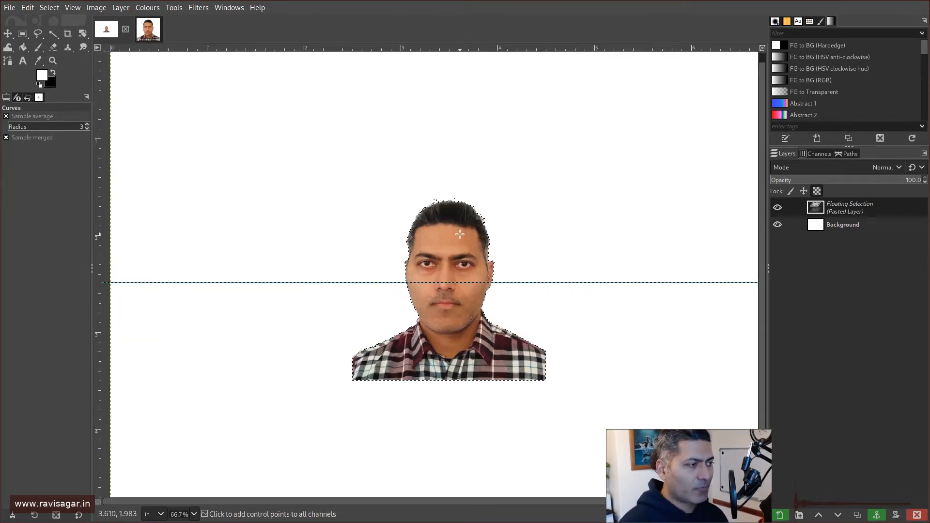
key(ctrl+z)
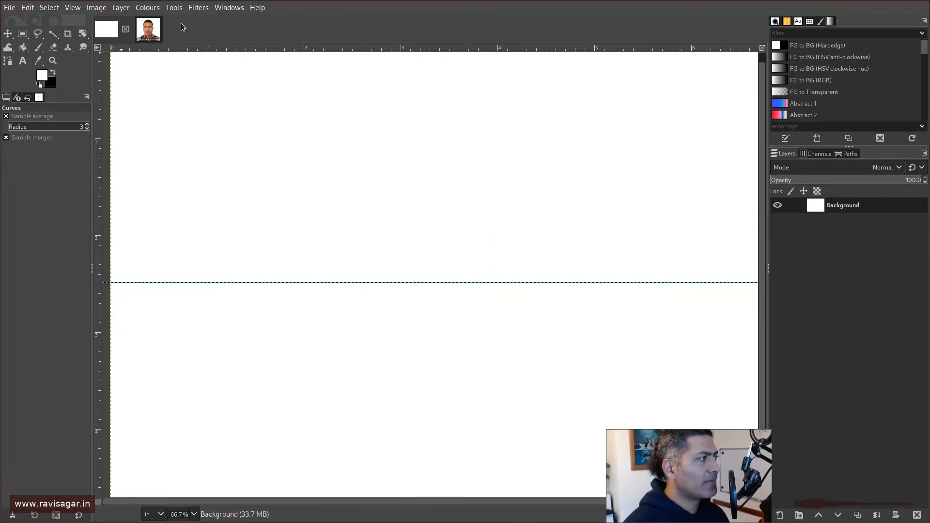
Merge the portrait layer down onto the white Background in the 2 × 2 inch image and copy the merged portrait
click(147, 32)
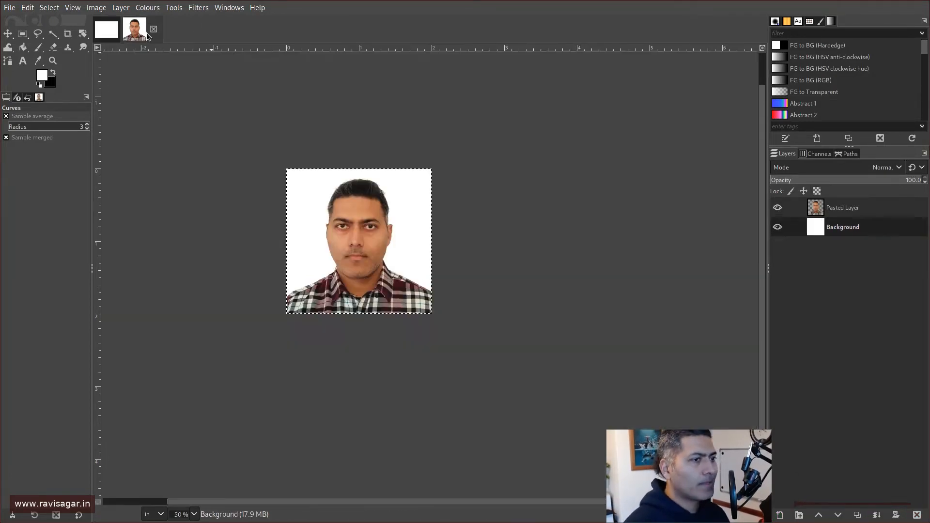
click(845, 207)
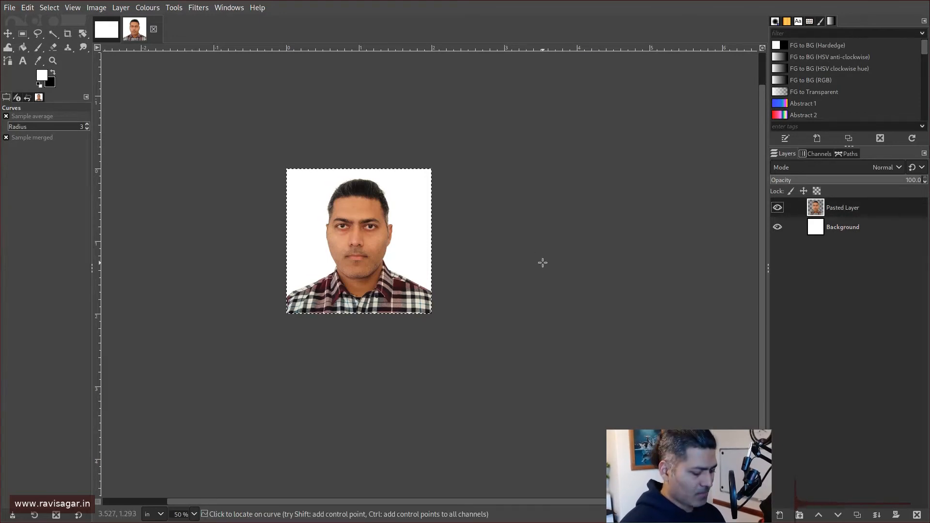
right_click(851, 214)
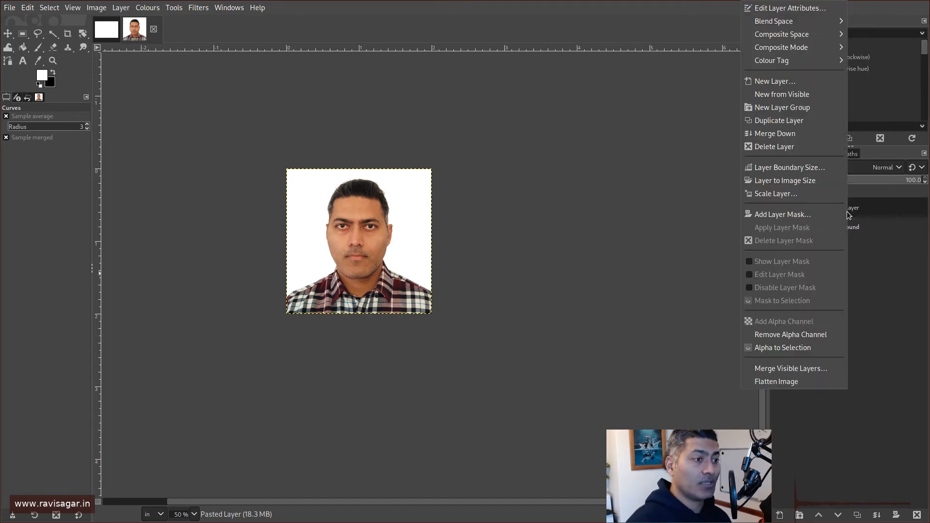
click(868, 210)
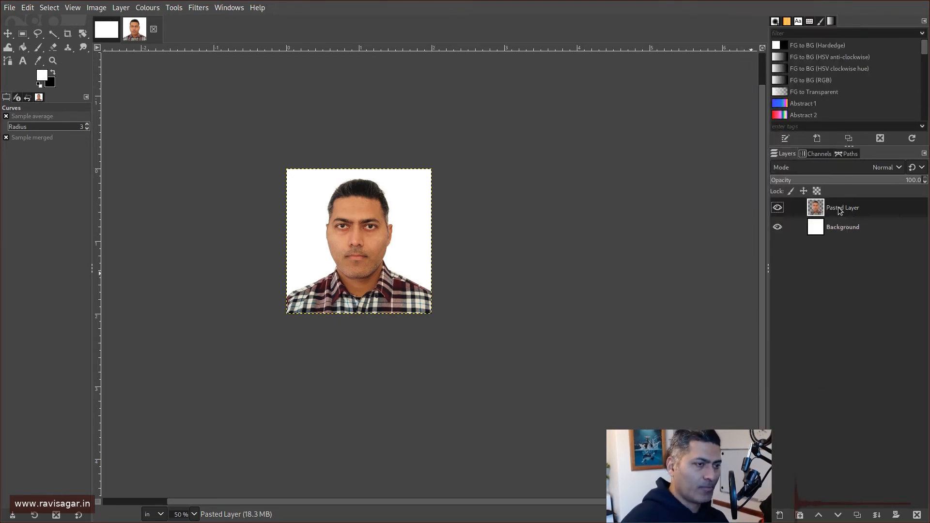
click(778, 208)
click(778, 208)
right_click(842, 211)
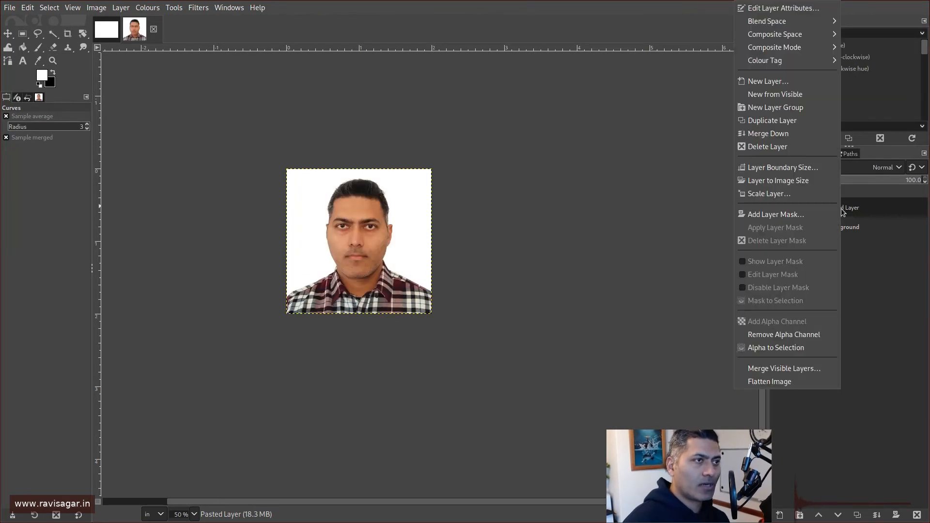
click(788, 135)
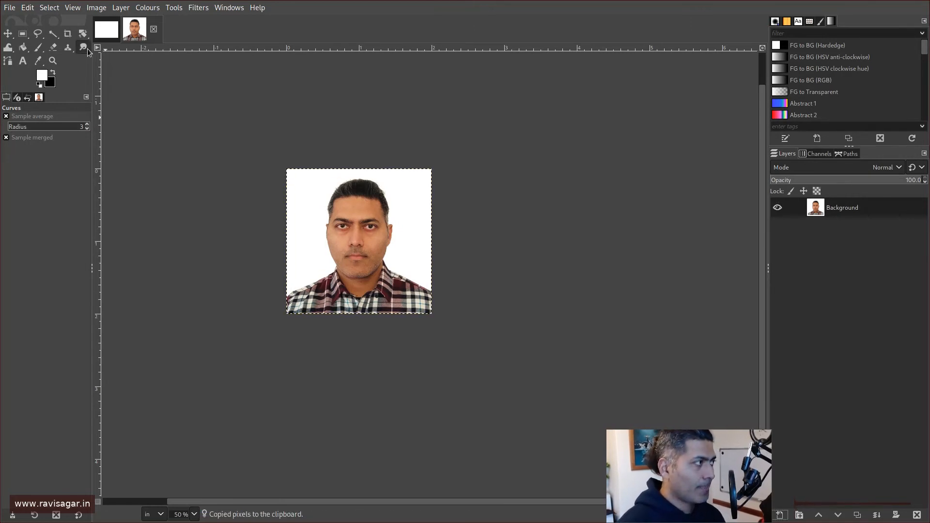
Paste the merged portrait into the 7 × 5 inch canvas and convert the floating selection to a new layer
click(111, 32)
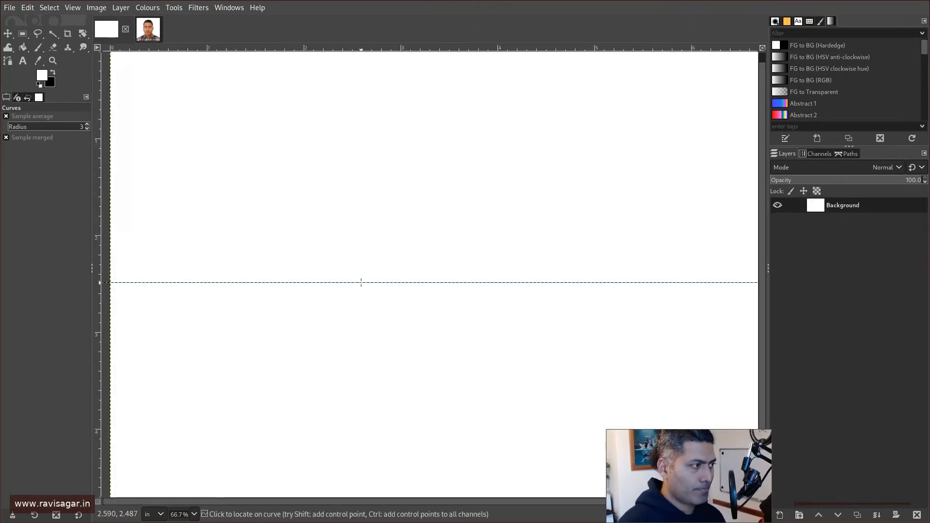
key(minus)
key(ctrl+v)
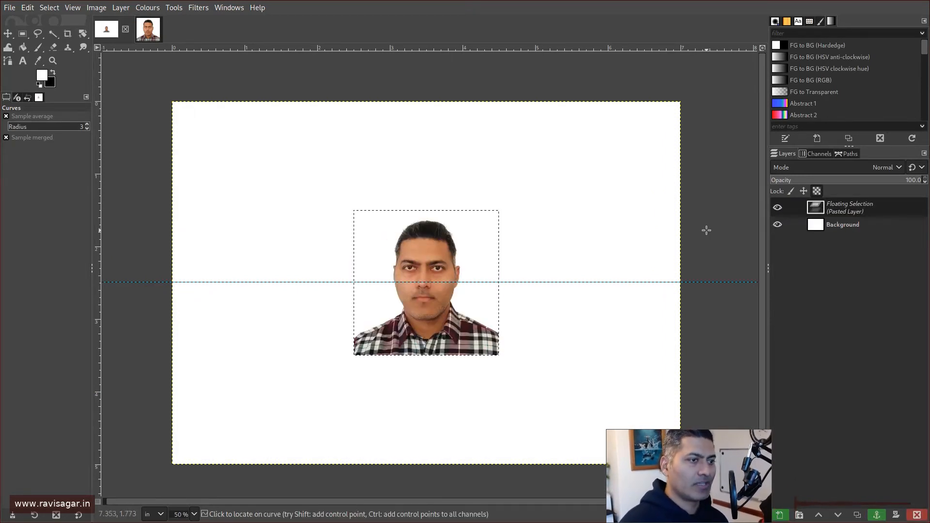
right_click(850, 209)
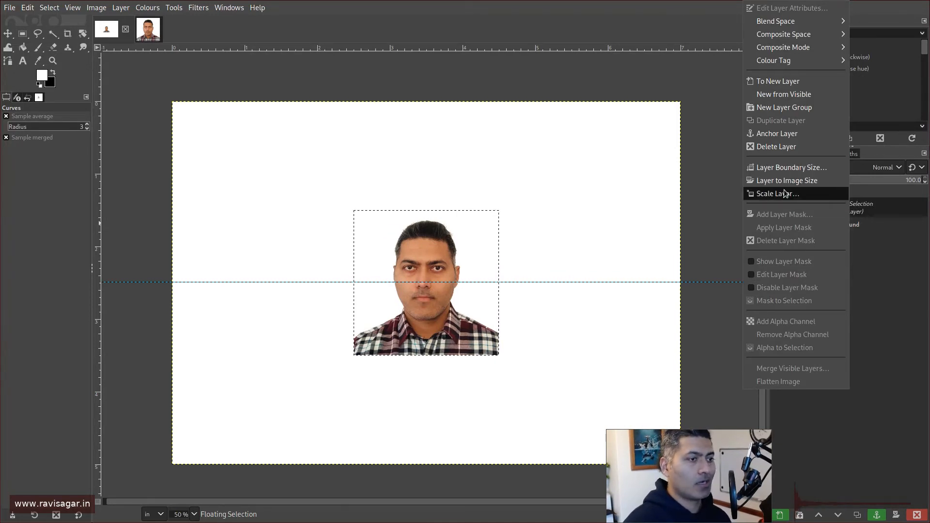
click(787, 85)
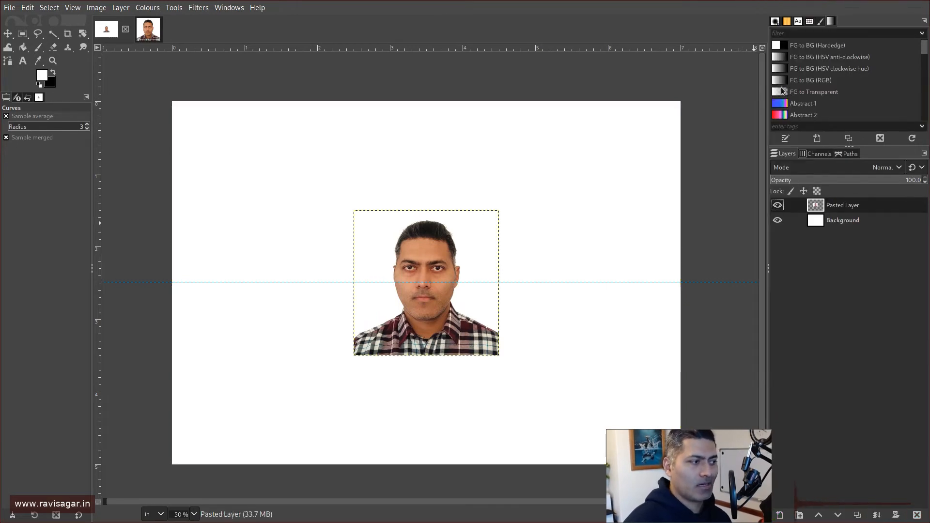
Move the pasted portrait into the canvas's upper-left corner, about 0.3 inch from the left and top edges
click(8, 35)
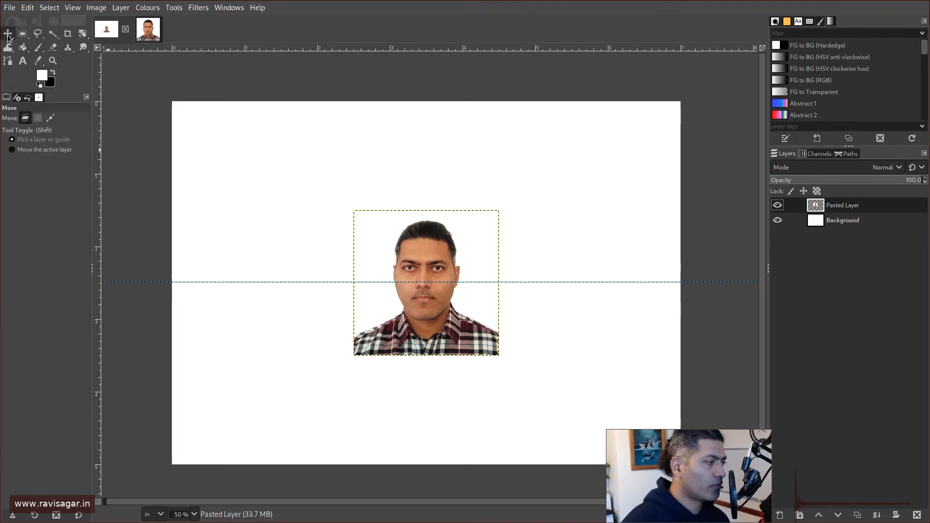
drag(405, 280, 270, 179)
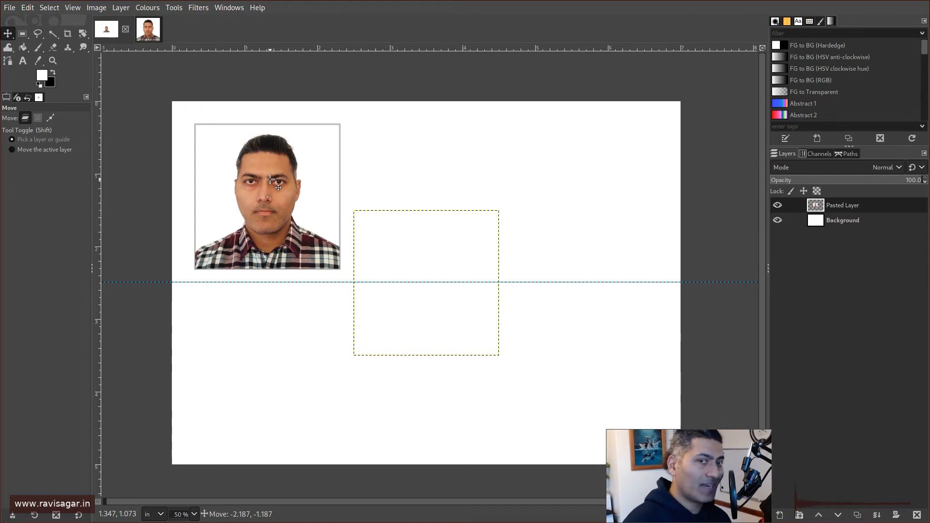
drag(271, 179, 272, 178)
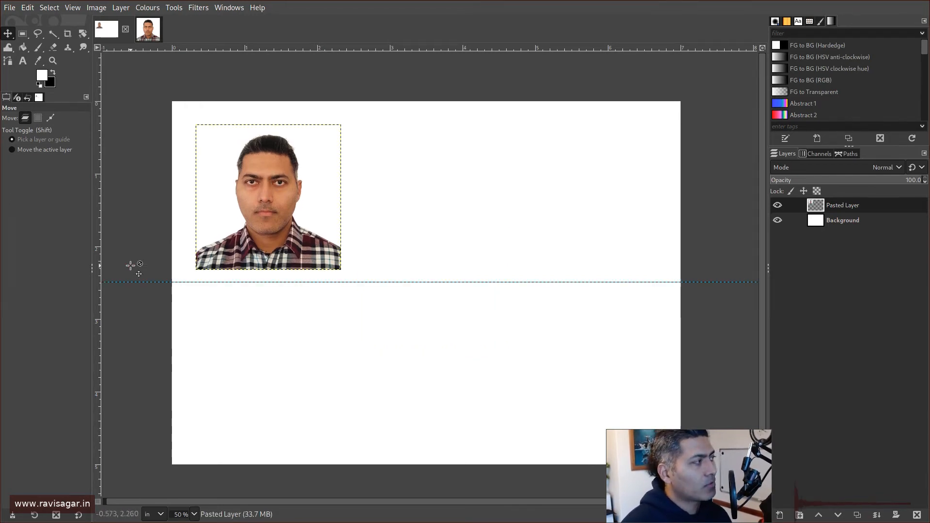
Place two closely spaced horizontal guides just below the portrait and nudge the portrait until its lower edge meets the upper guide
drag(147, 281, 141, 271)
drag(131, 50, 132, 280)
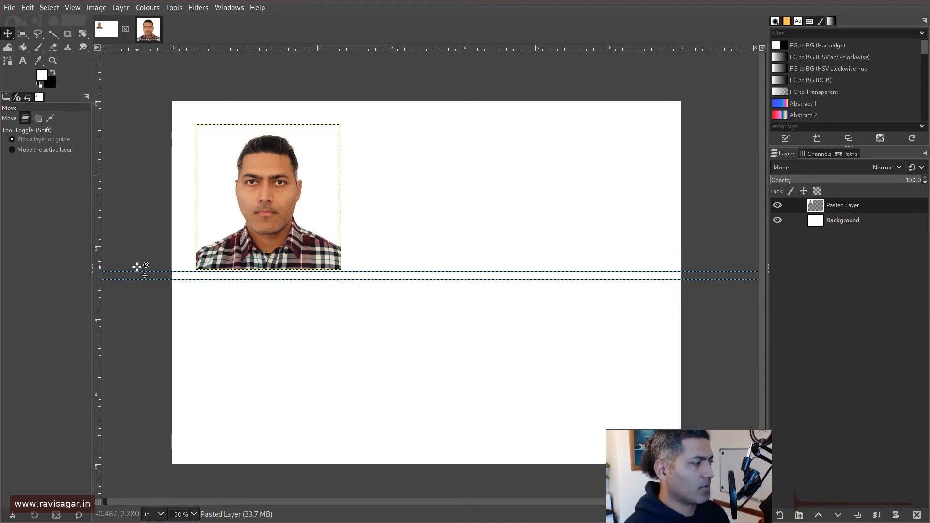
click(270, 198)
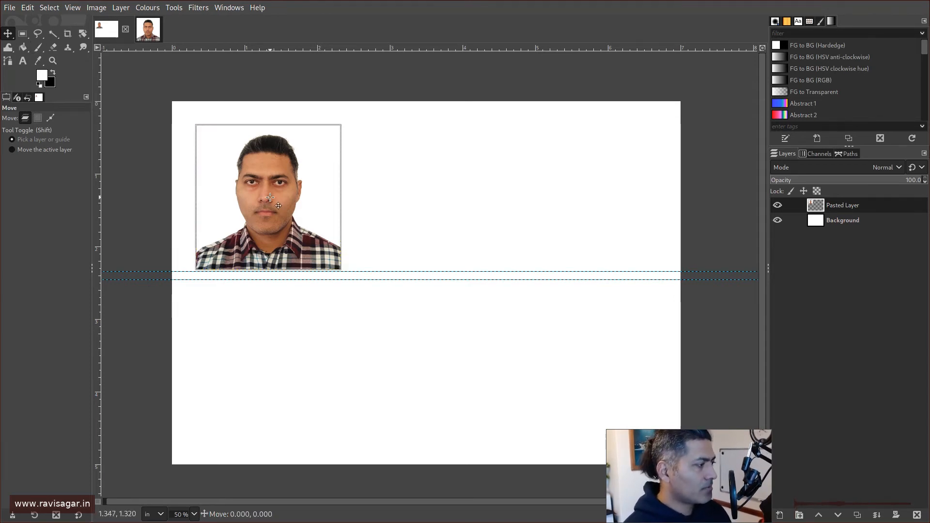
drag(270, 198, 268, 198)
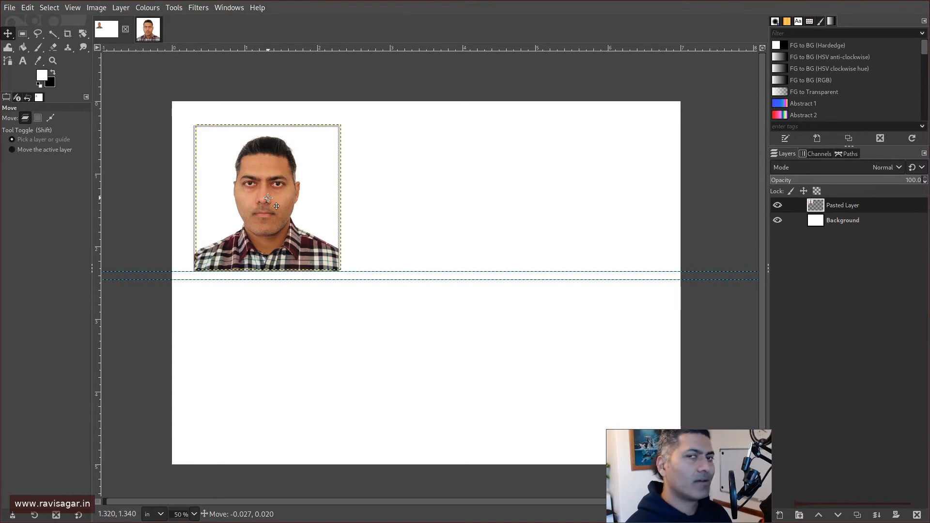
drag(268, 198, 268, 198)
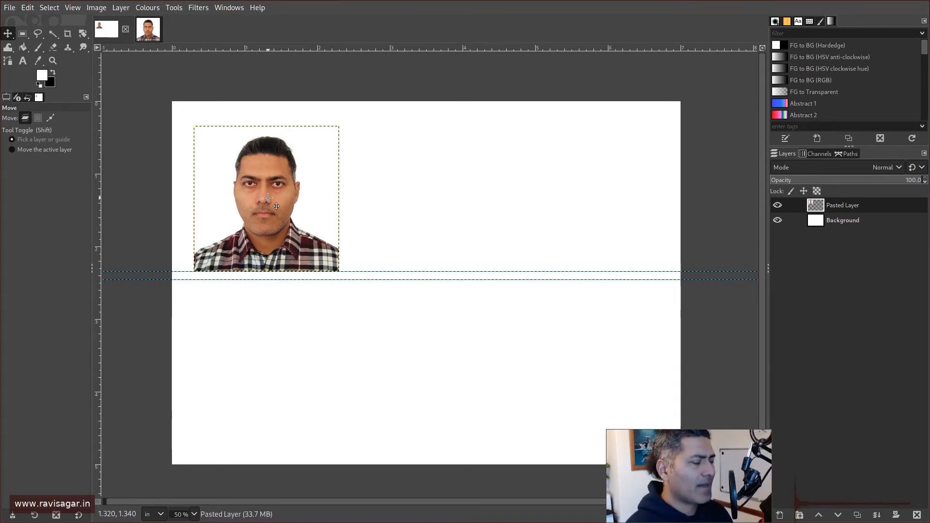
click(74, 8)
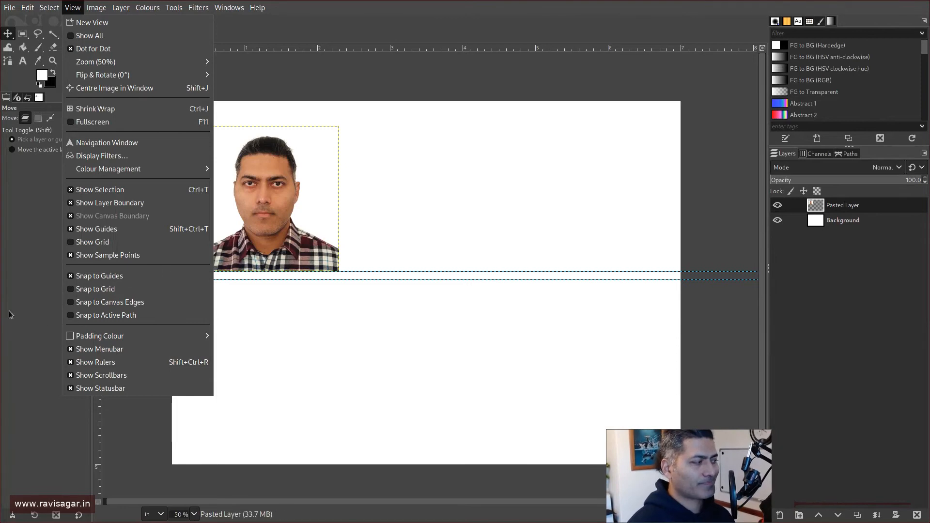
click(30, 299)
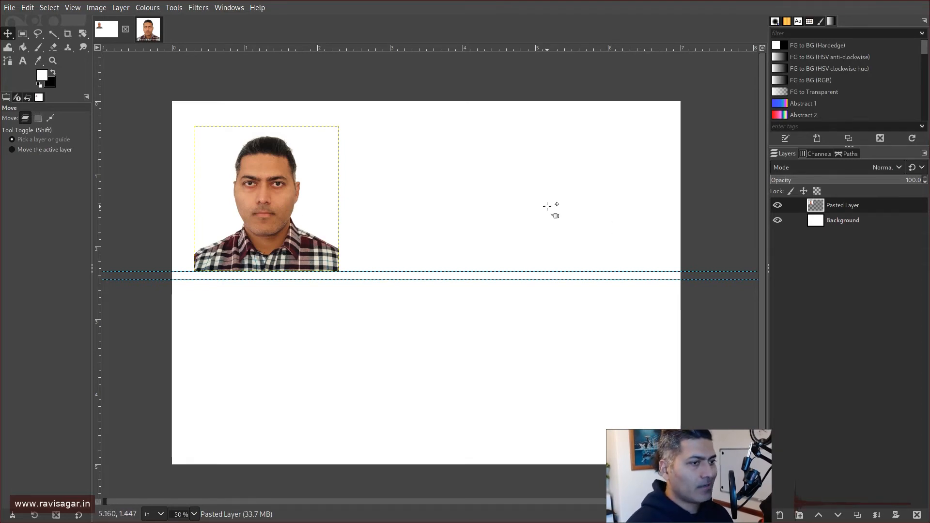
Duplicate the portrait layer and move the copy beside the original with a gap of about 0.2 inch, keeping it on the upper guide
right_click(841, 208)
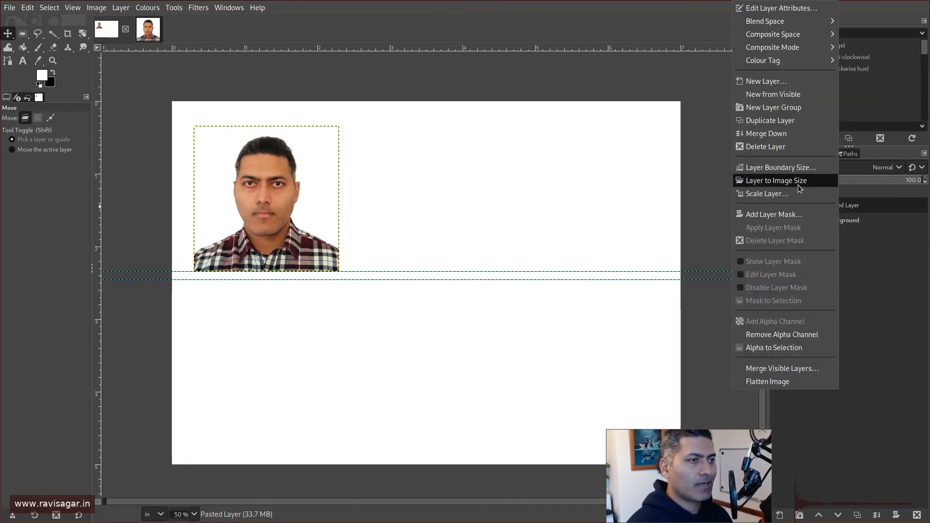
click(777, 121)
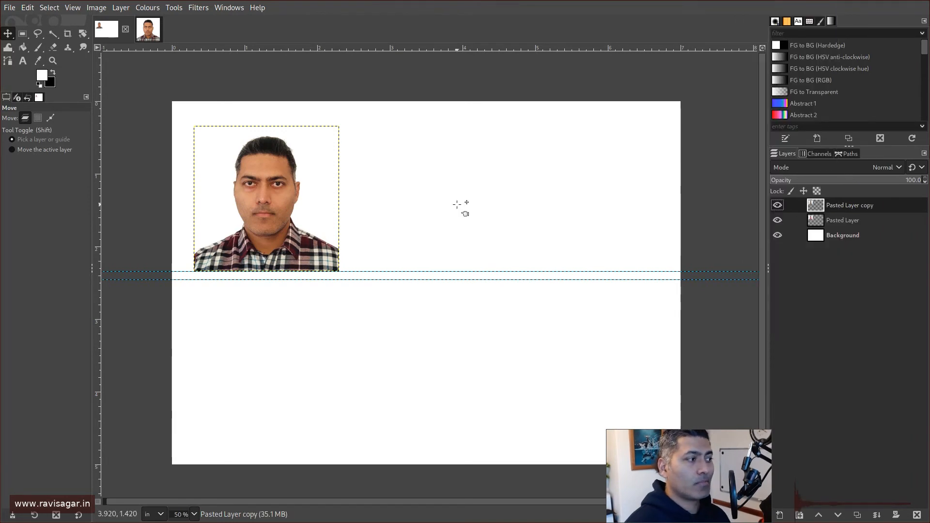
drag(271, 205, 435, 201)
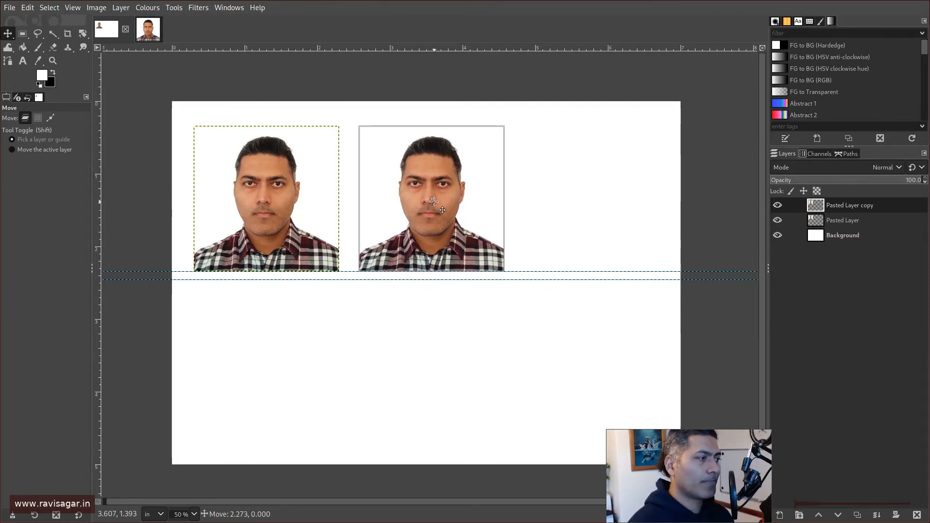
mouse_move(434, 201)
mouse_down()
mouse_move(445, 201)
mouse_move(429, 203)
mouse_up()
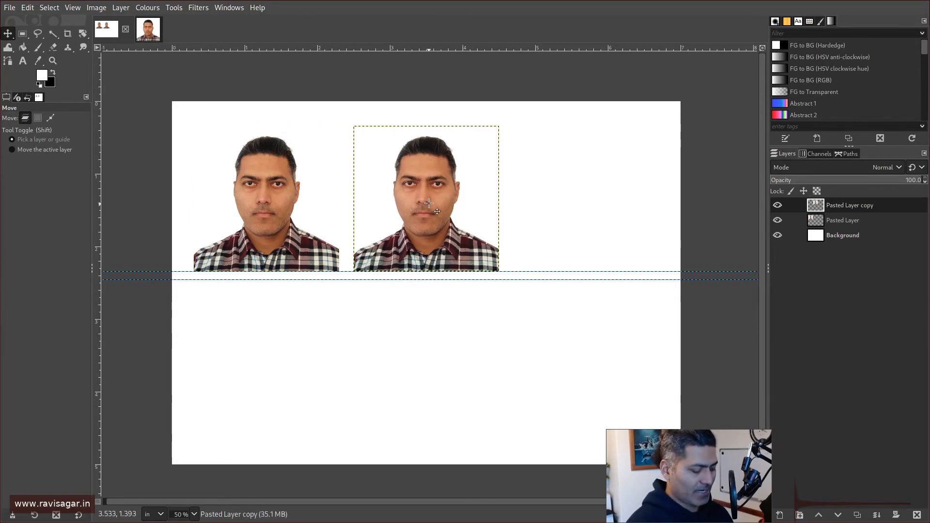
Paste a third portrait, align it at the right end of the row with an equal gap, and convert the floating selection to a new layer
key(ctrl)
key(ctrl+v)
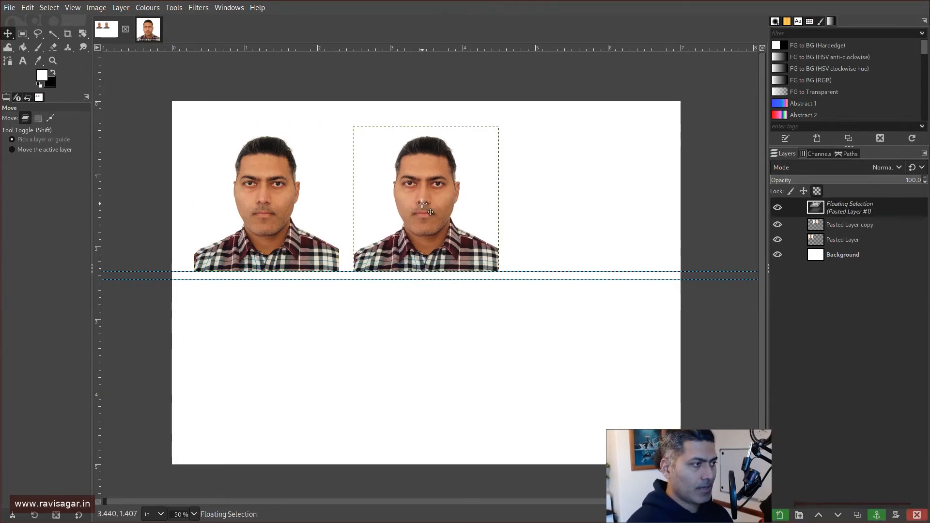
drag(428, 203, 588, 208)
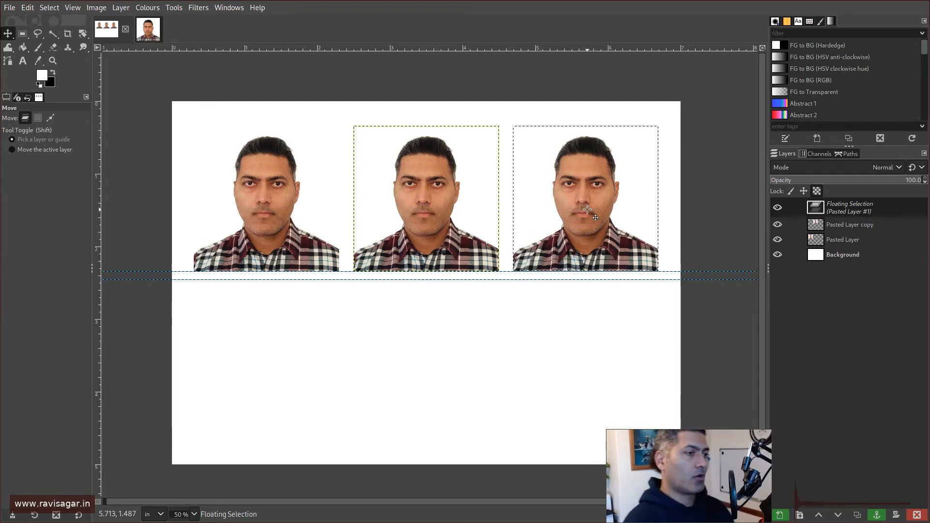
click(862, 241)
right_click(841, 207)
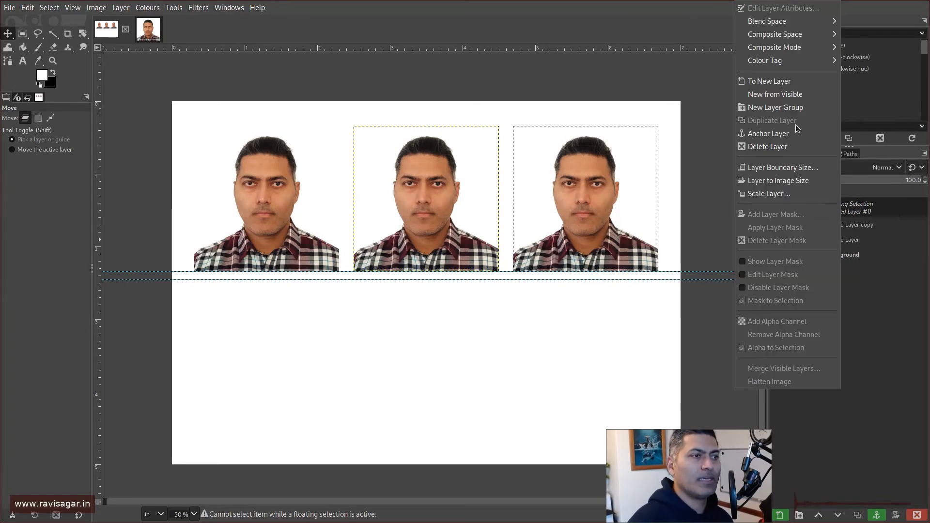
click(782, 82)
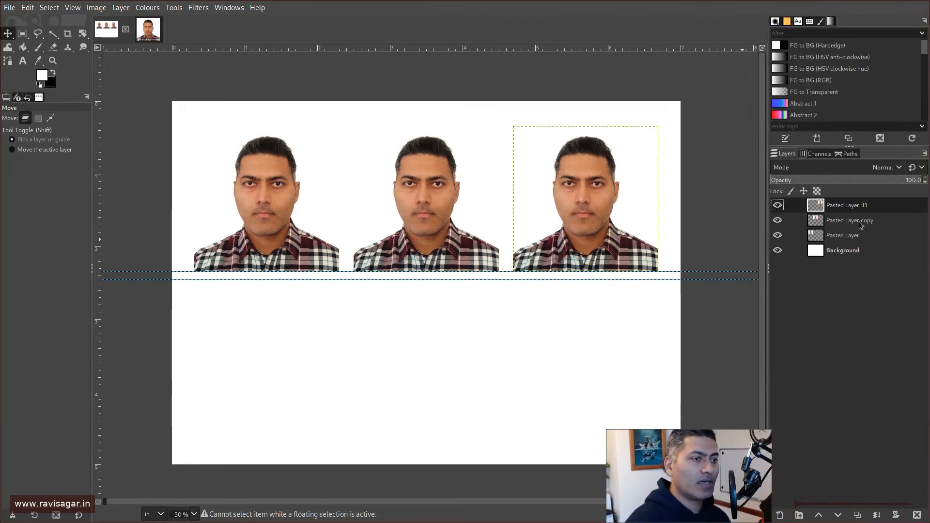
Merge the three portrait layers down into one layer holding the whole row
right_click(843, 206)
click(775, 129)
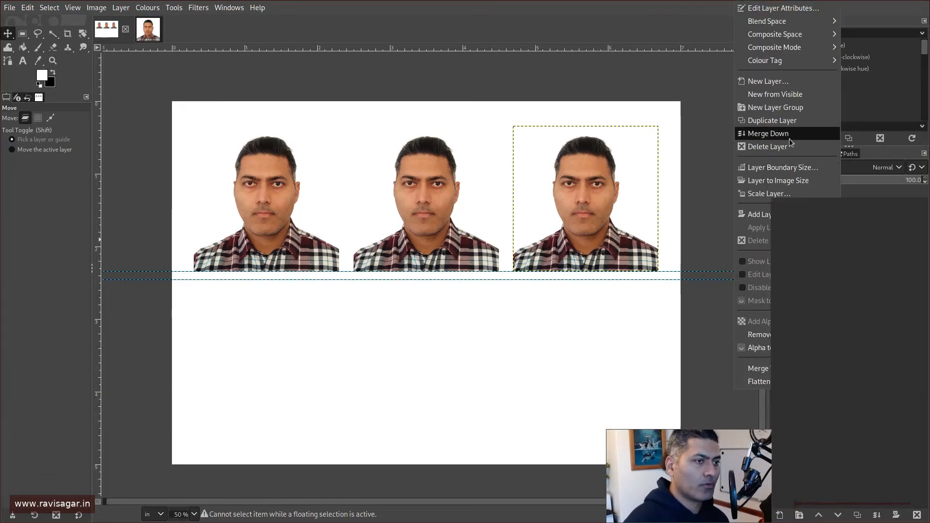
right_click(834, 211)
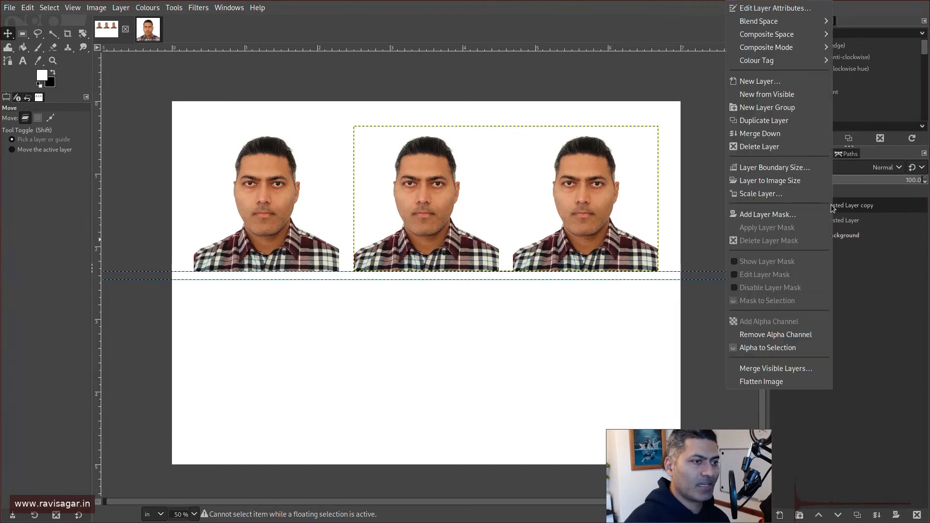
click(746, 130)
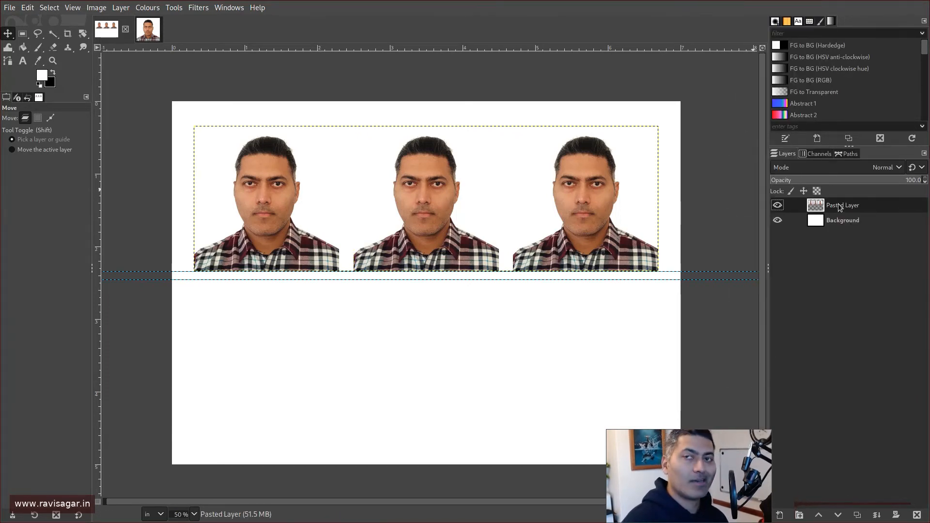
Copy and paste the portrait row, align it beneath the first row against the lower guide, and convert it to a new layer
key(ctrl+c)
key(ctrl+v)
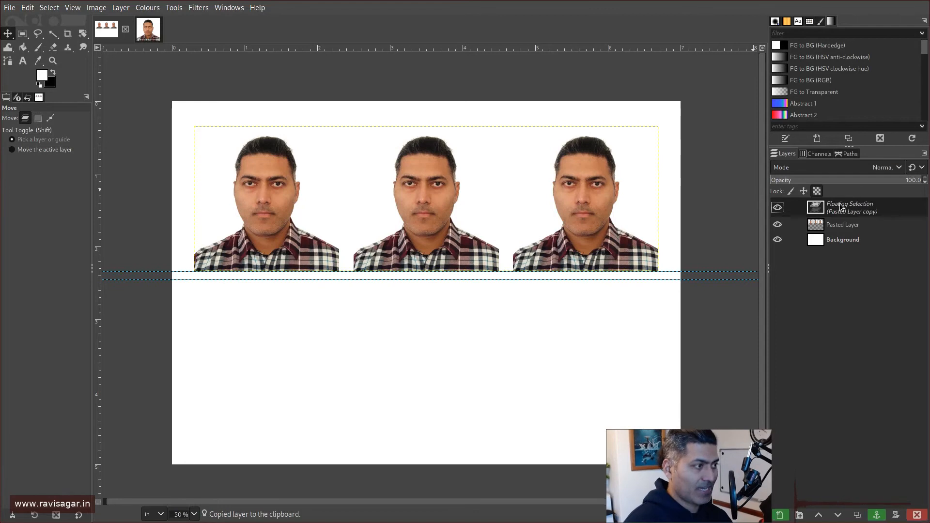
drag(446, 196, 431, 344)
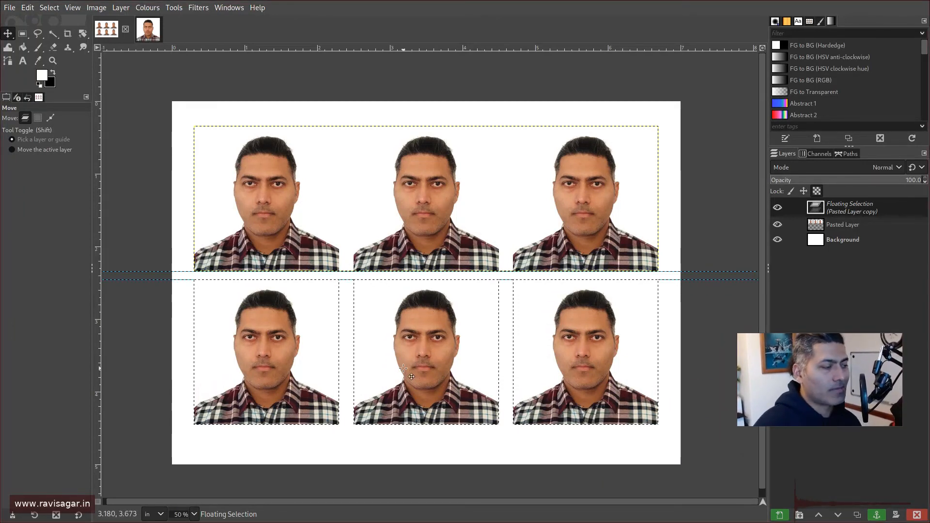
key(minus)
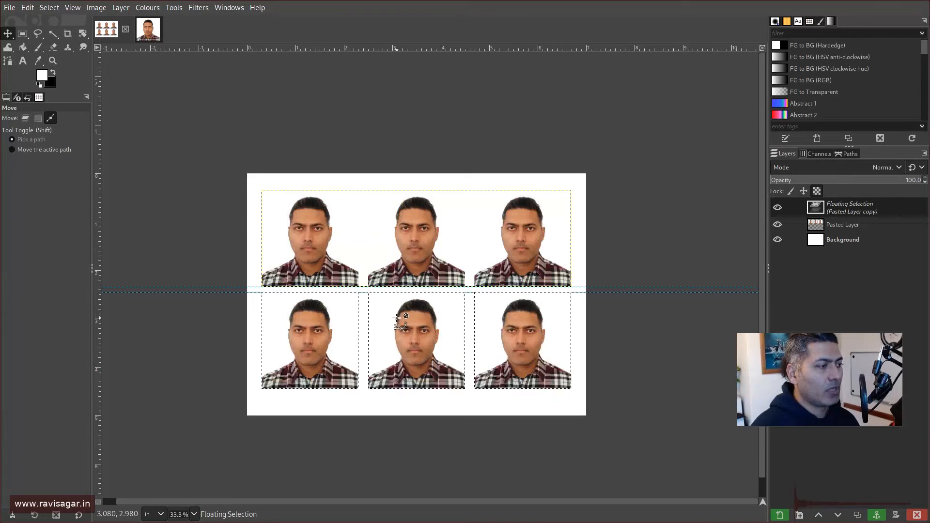
right_click(792, 211)
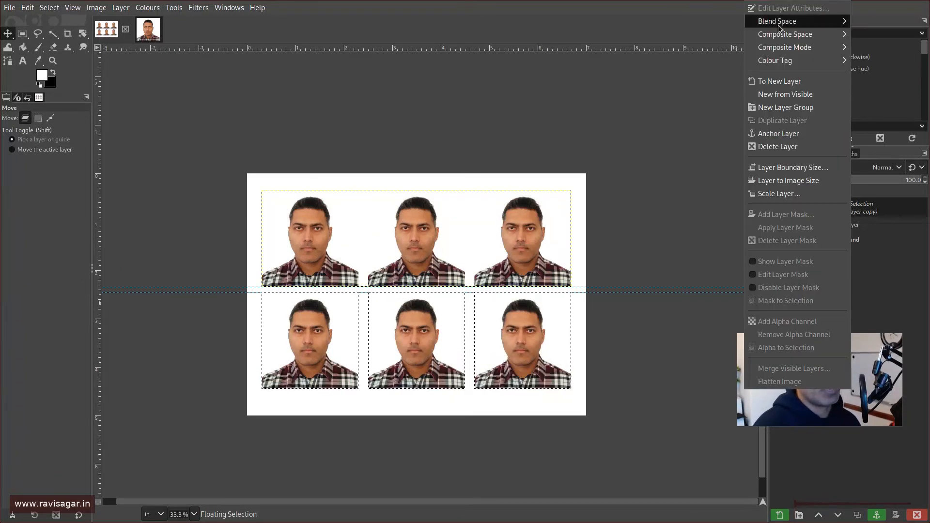
click(798, 80)
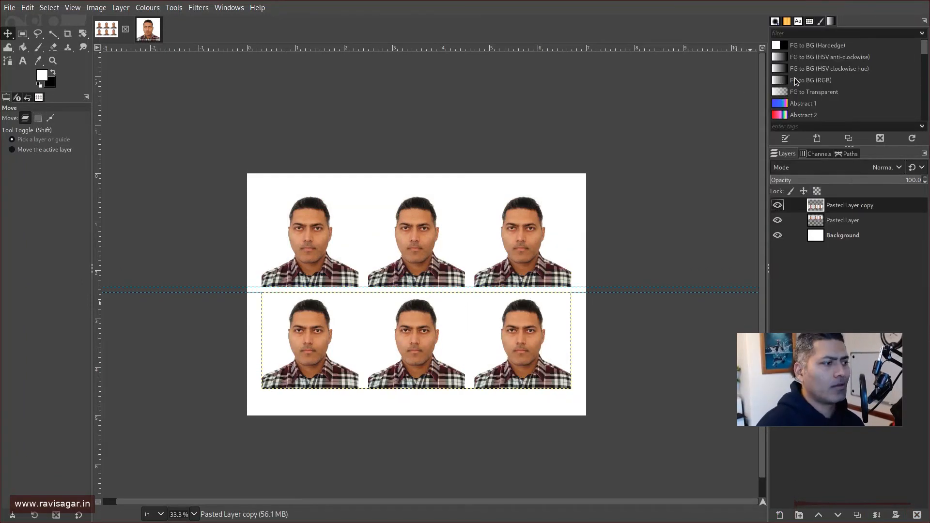
Merge both portrait rows down onto the white Background layer
right_click(843, 212)
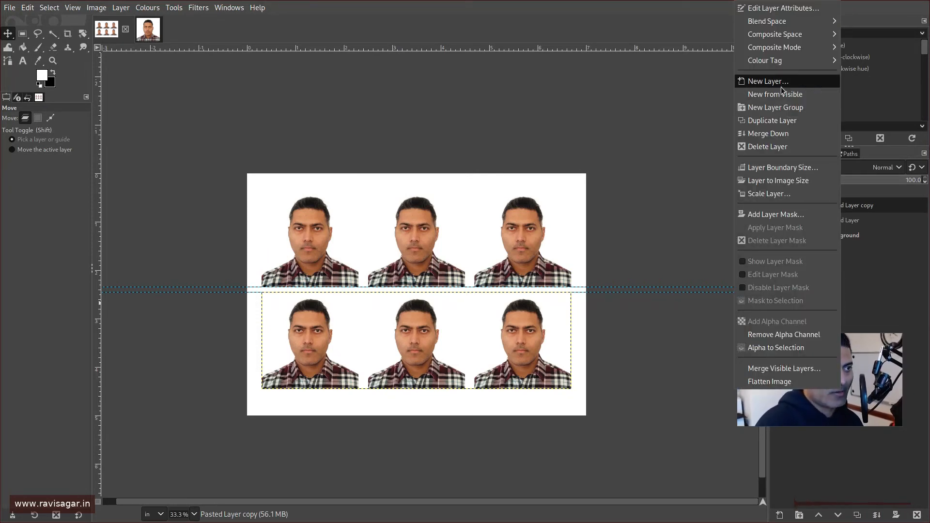
click(780, 135)
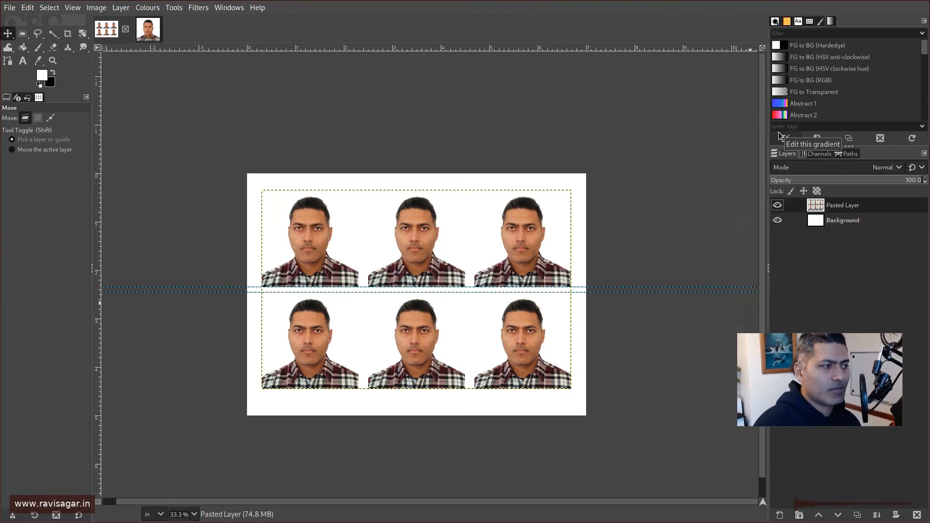
right_click(840, 208)
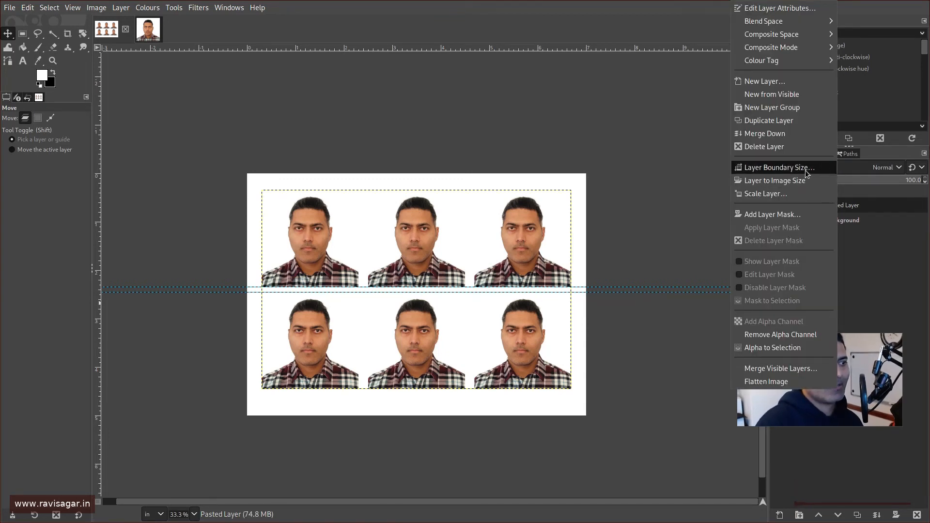
click(772, 141)
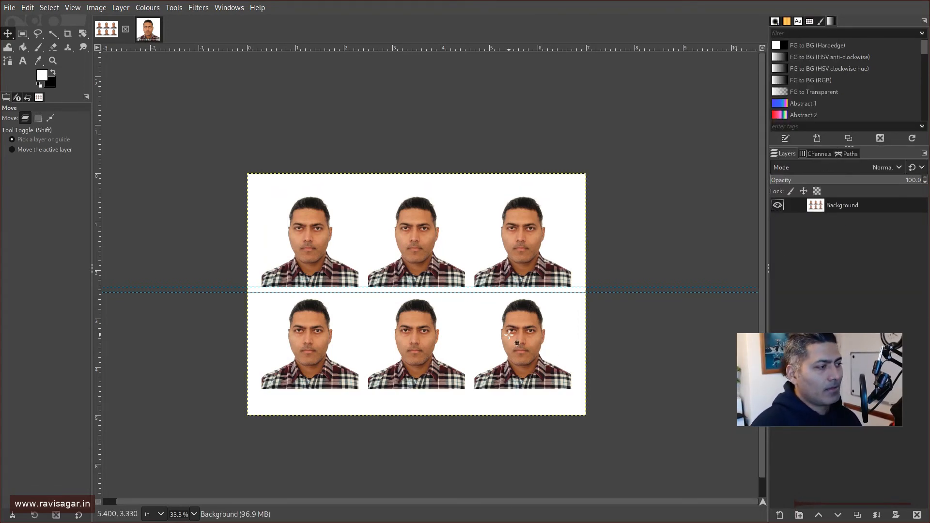
scroll(417, 410, up, 1)
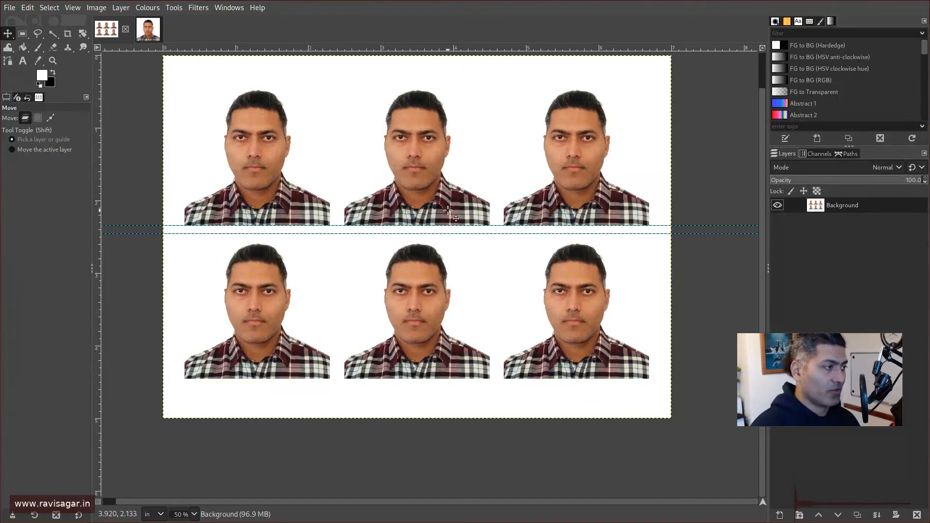
Open the print page setup for the portrait sheet and add a custom paper size
click(8, 7)
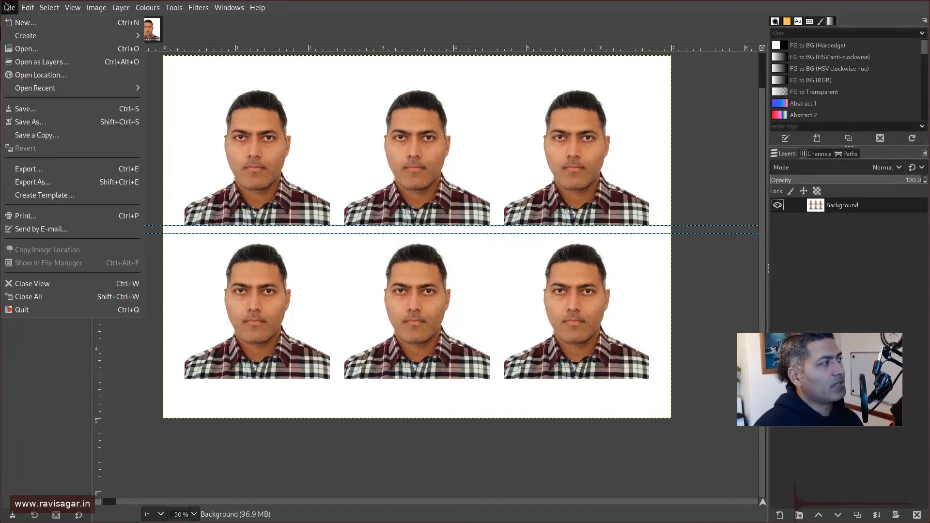
click(41, 214)
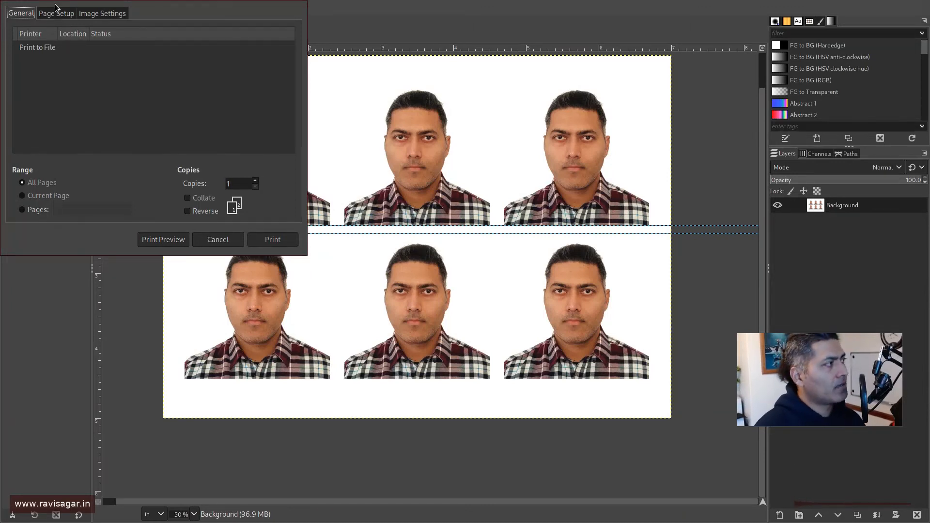
click(66, 16)
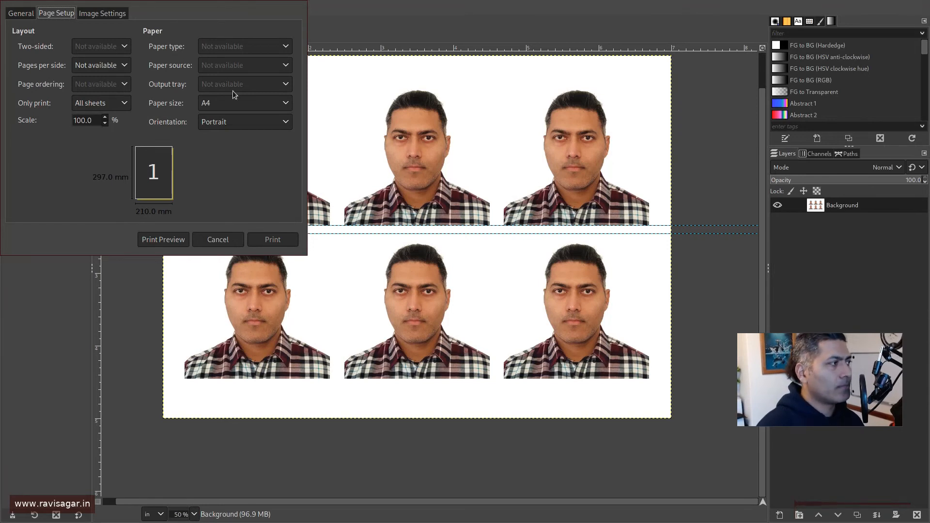
click(285, 103)
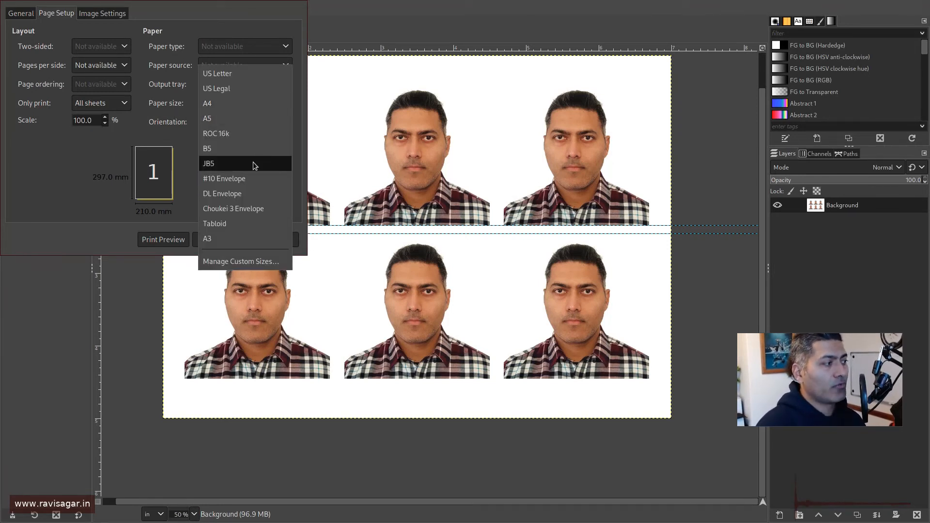
click(245, 262)
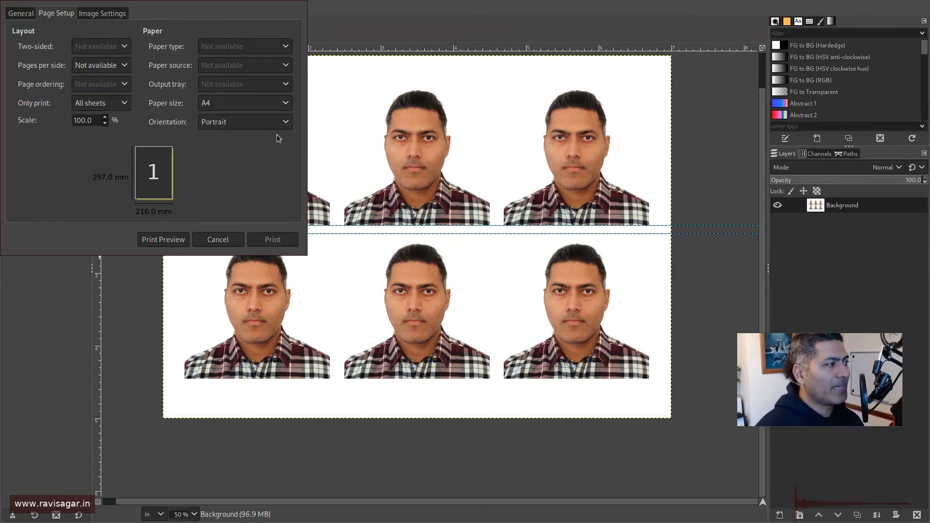
Set the print orientation to Landscape, trying A5 paper before choosing A4 as the paper size
click(277, 109)
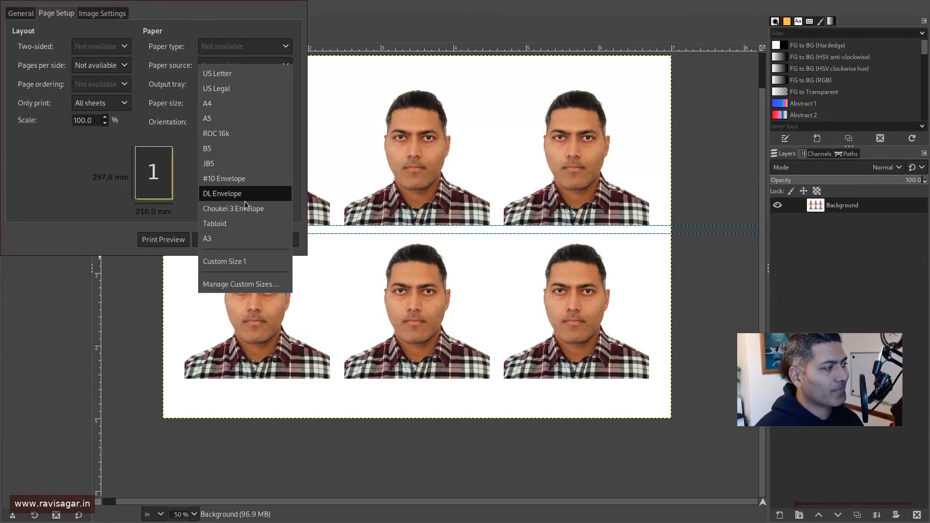
click(237, 119)
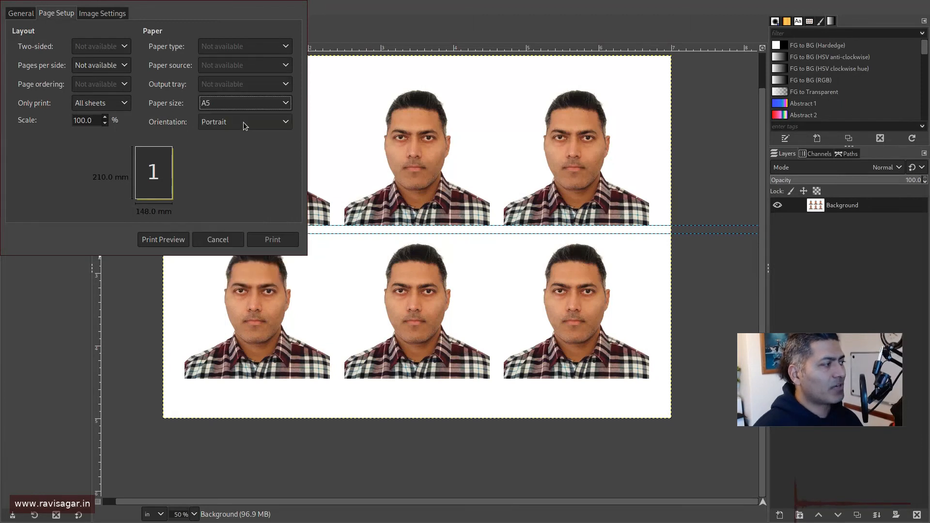
click(242, 124)
click(234, 144)
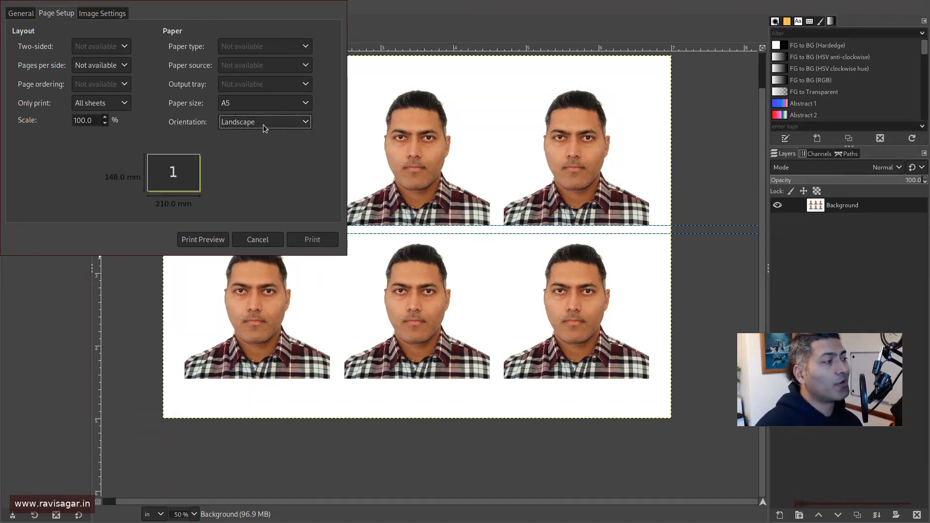
click(260, 106)
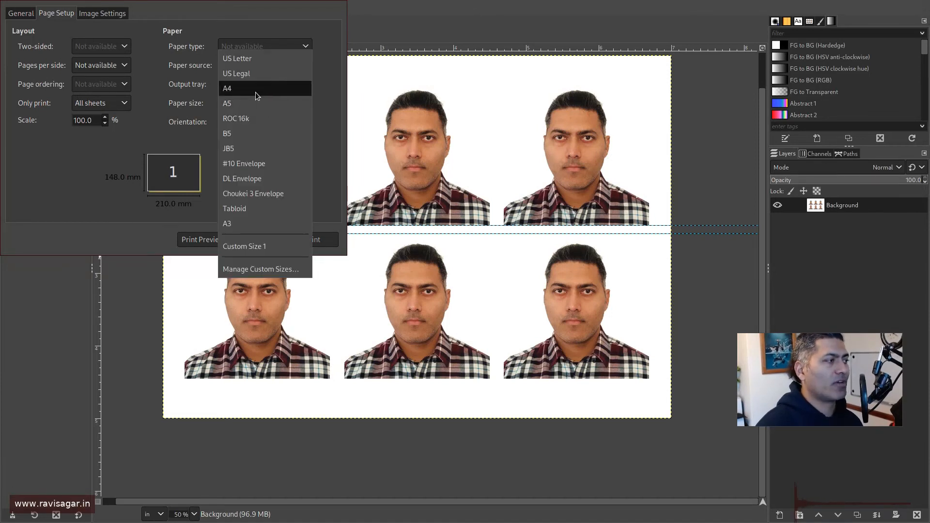
click(255, 92)
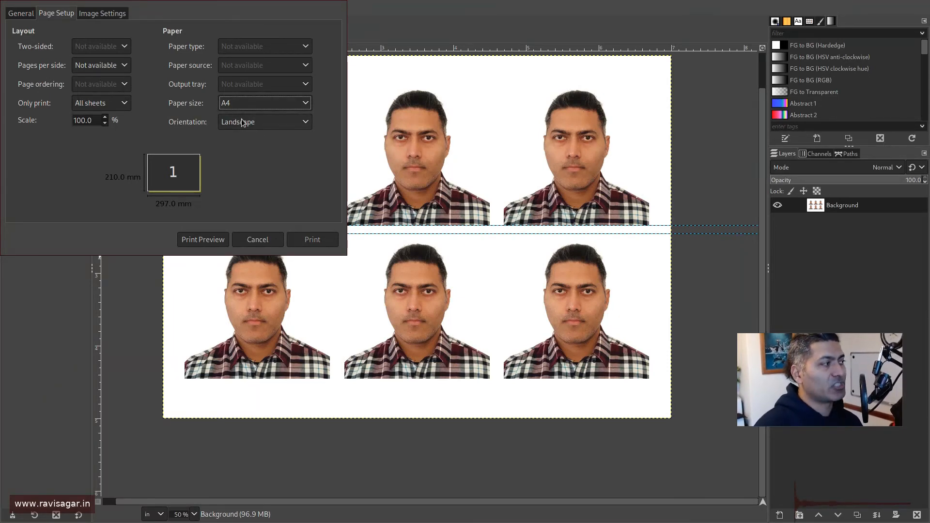
Open the print image settings and switch the image size units to inches
click(107, 16)
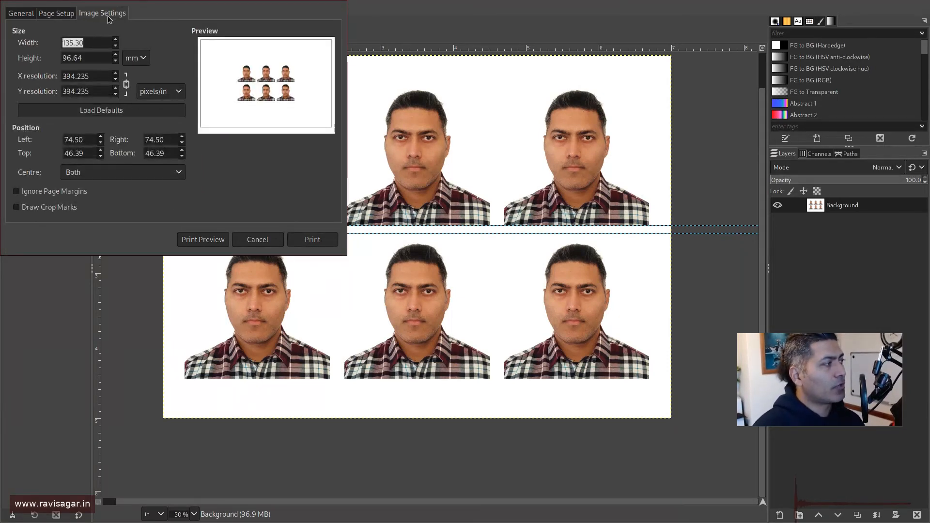
click(135, 58)
click(138, 42)
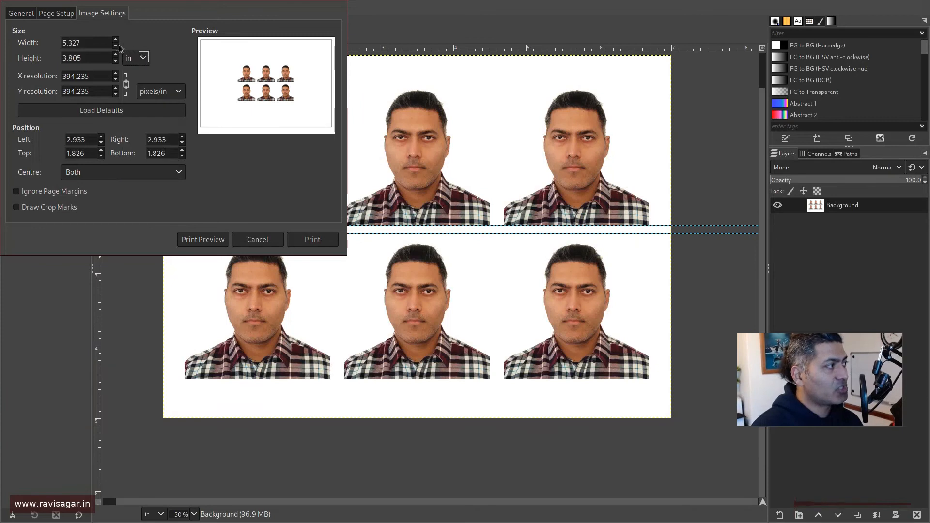
Set the printed image size to 7 inches wide by 5 inches high and enable ignoring page margins
drag(103, 43, 28, 41)
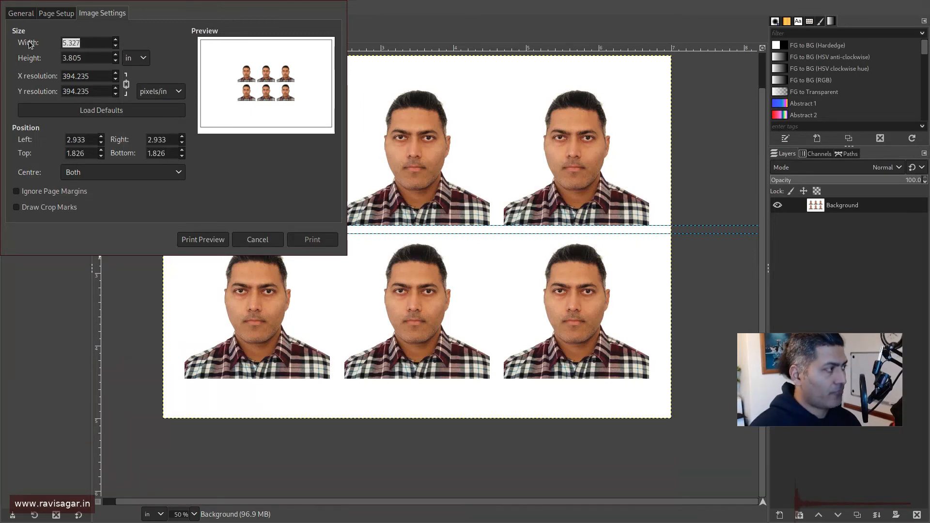
text(5)
click(95, 60)
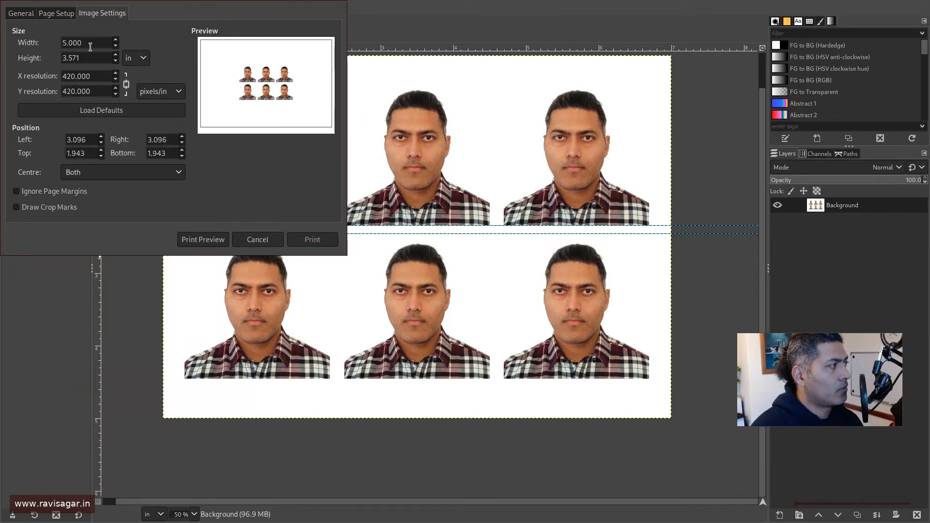
drag(90, 46, 31, 42)
text(7)
drag(82, 59, 61, 59)
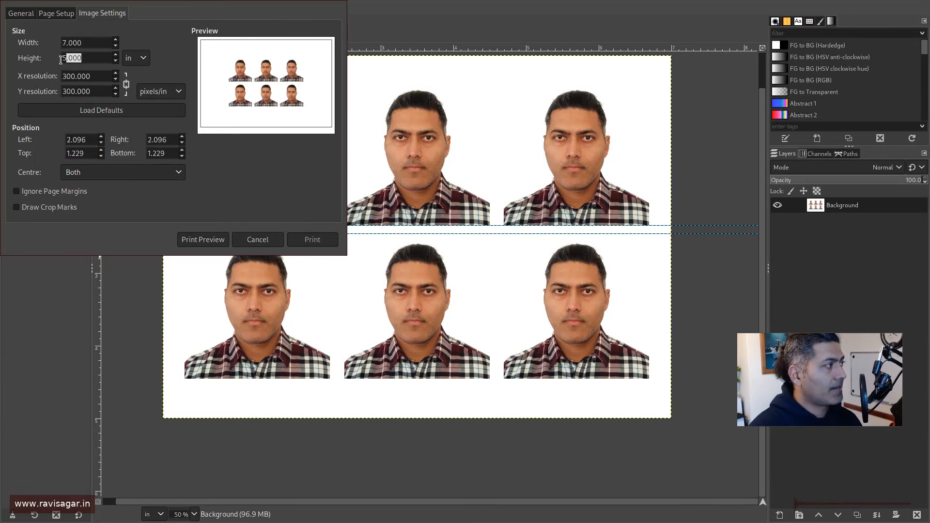
text(5)
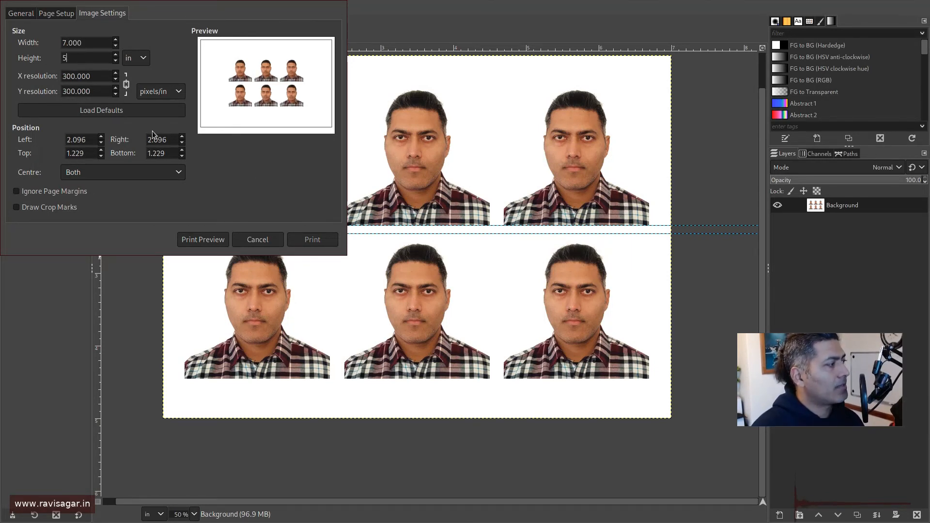
click(17, 192)
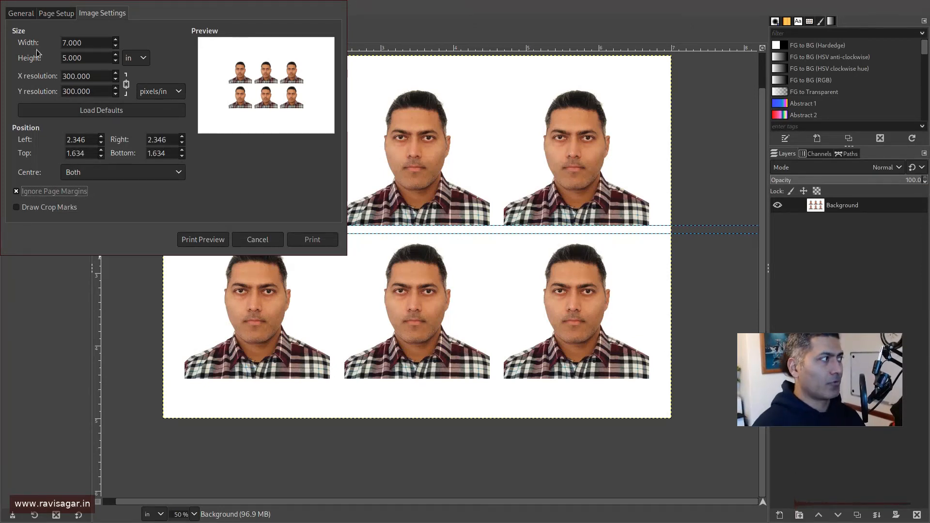
Choose Custom Size 1 as the paper size in the page setup, with Landscape orientation
click(55, 14)
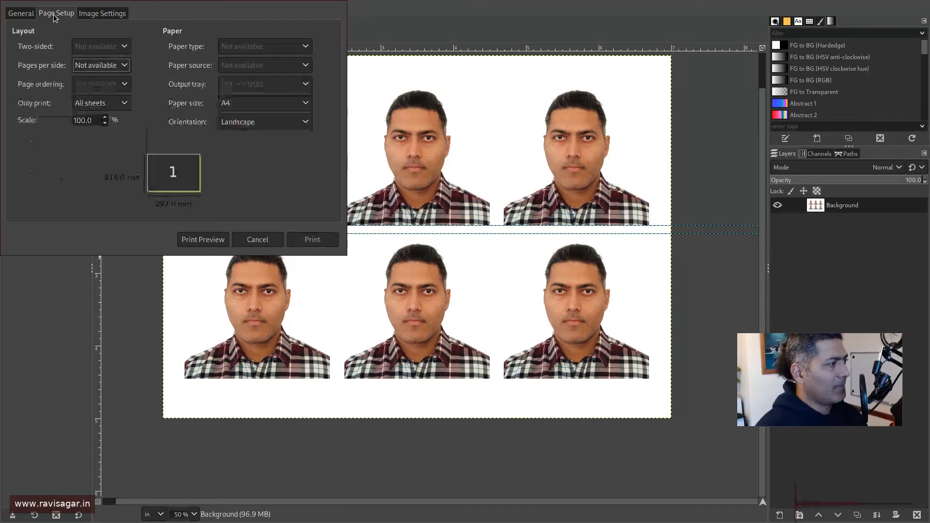
click(306, 104)
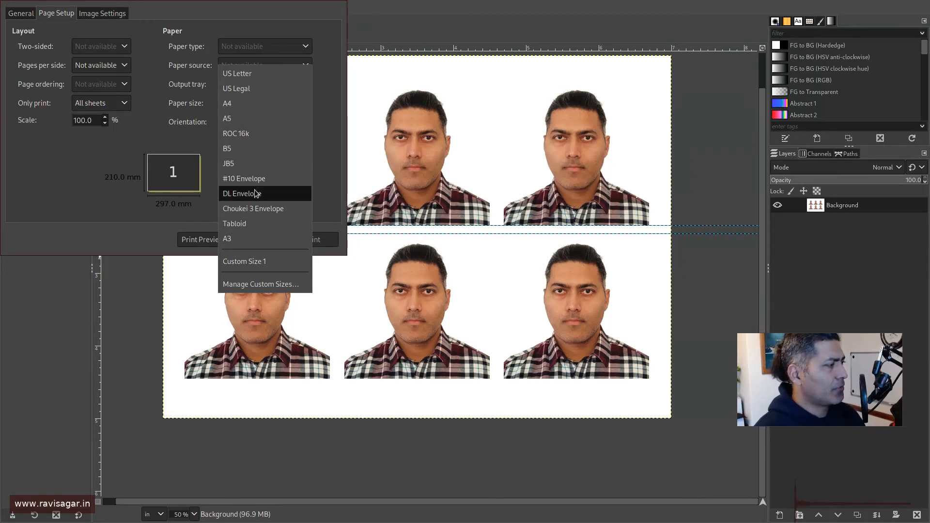
click(254, 261)
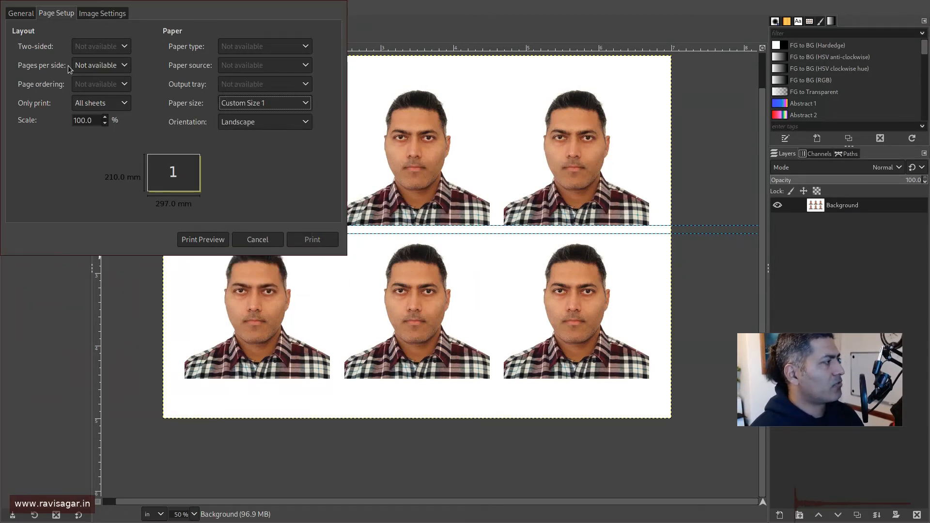
click(283, 124)
click(275, 186)
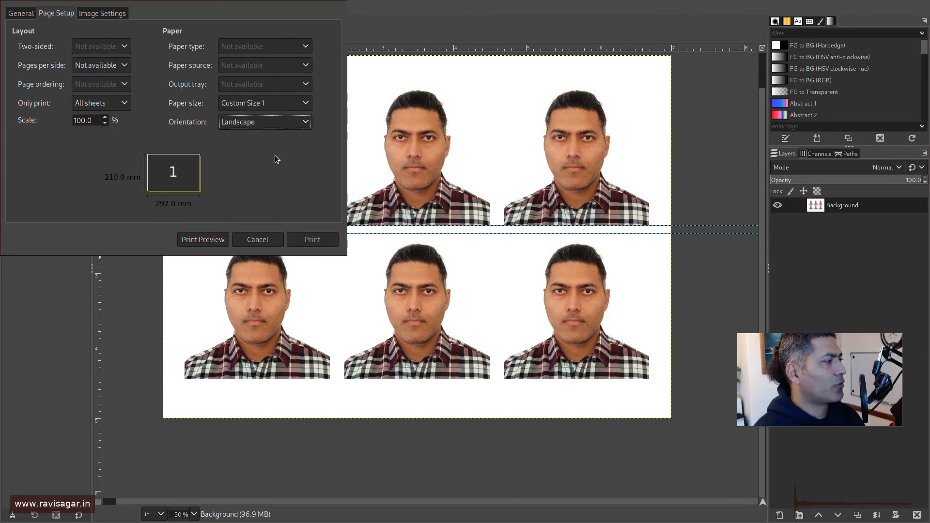
Open the custom paper size manager and select Custom Size 1 to edit its dimensions
click(310, 105)
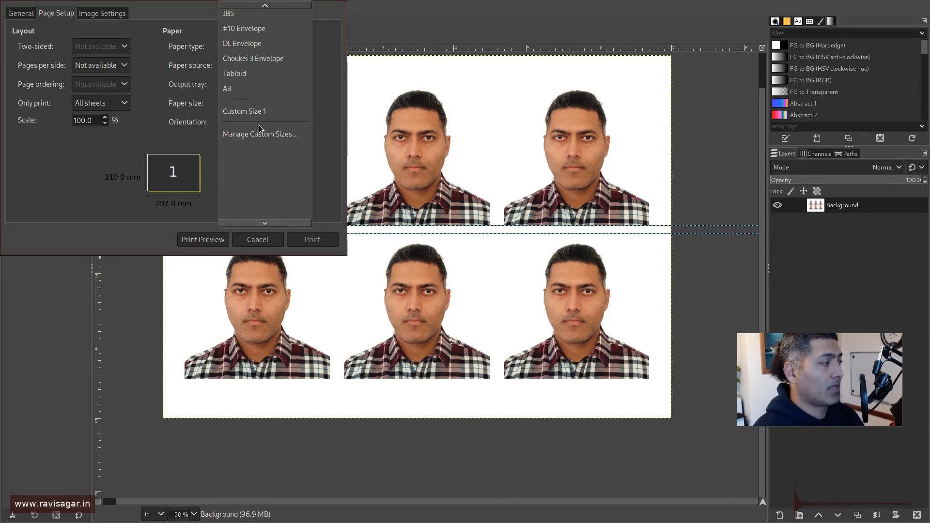
click(251, 137)
click(18, 13)
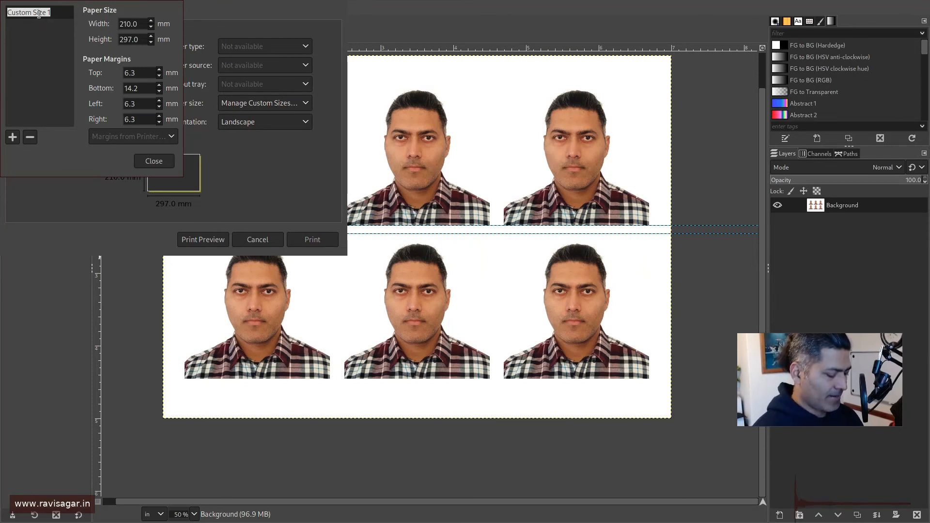
text(5)
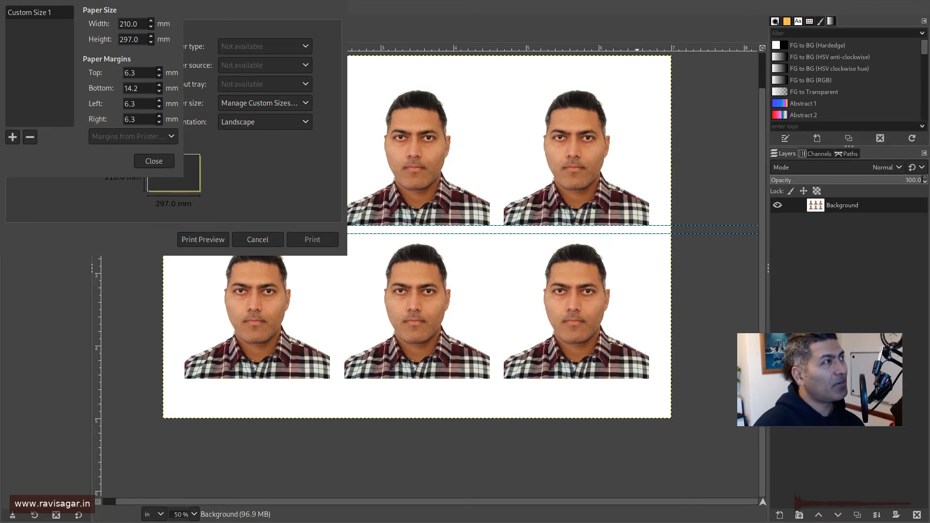
double_click(133, 26)
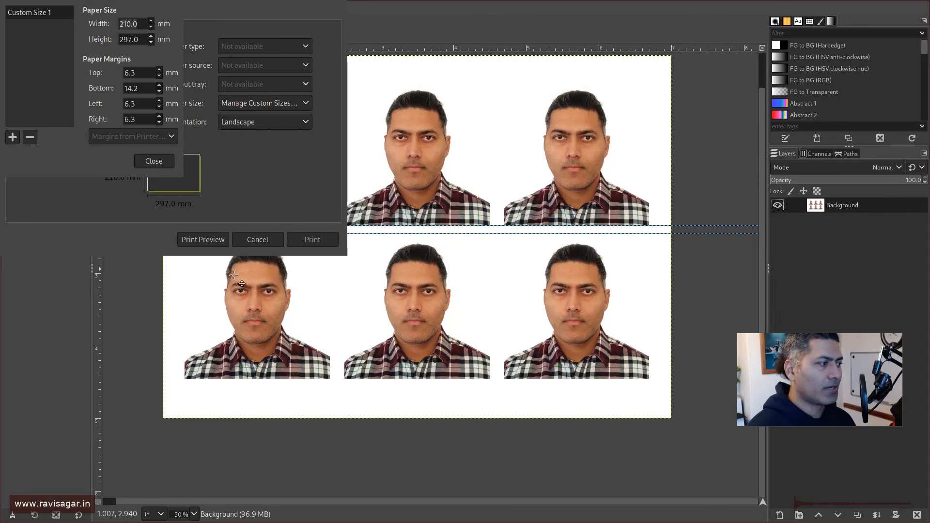
Open a floating terminal, start Node and calculate 7*2.54*10 to convert the 7-inch width to millimetres
key(super+shift+Return)
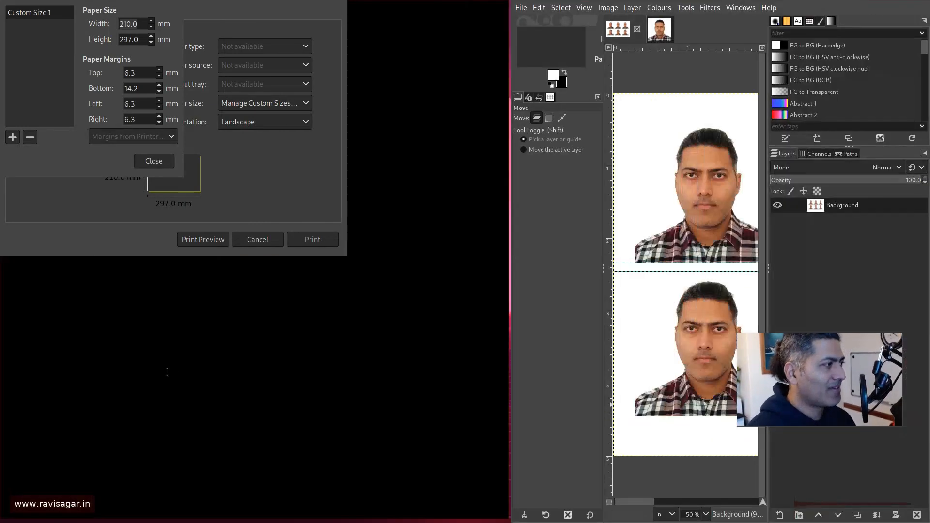
drag(286, 468, 510, 503)
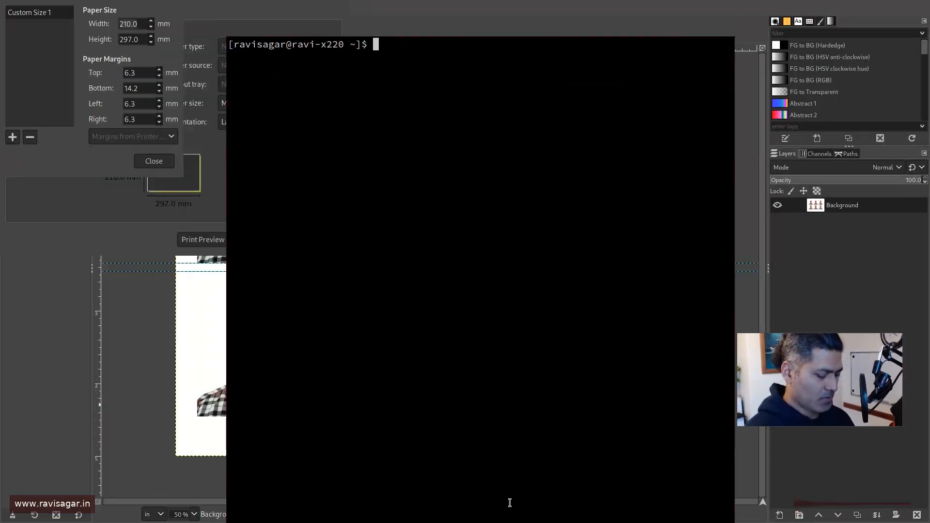
text(node)
key(Return)
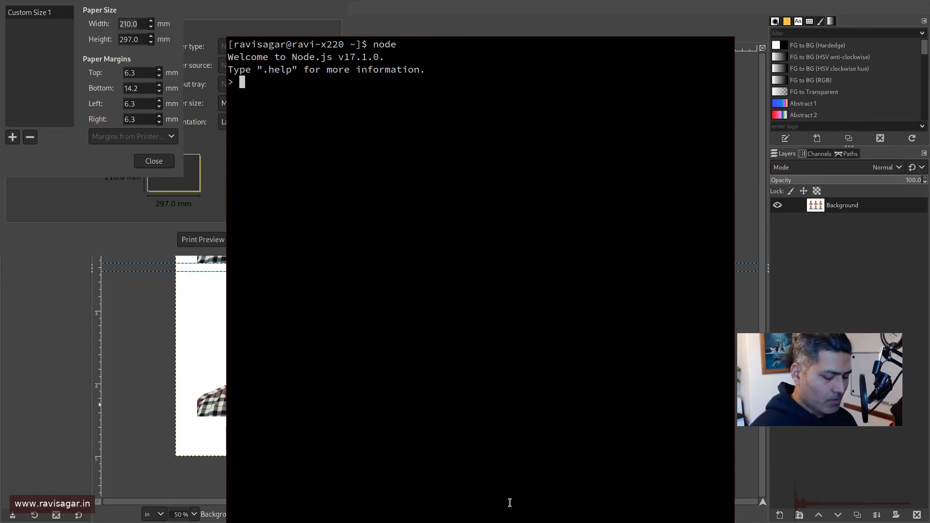
key(ctrl+plus)
key(ctrl+plus)
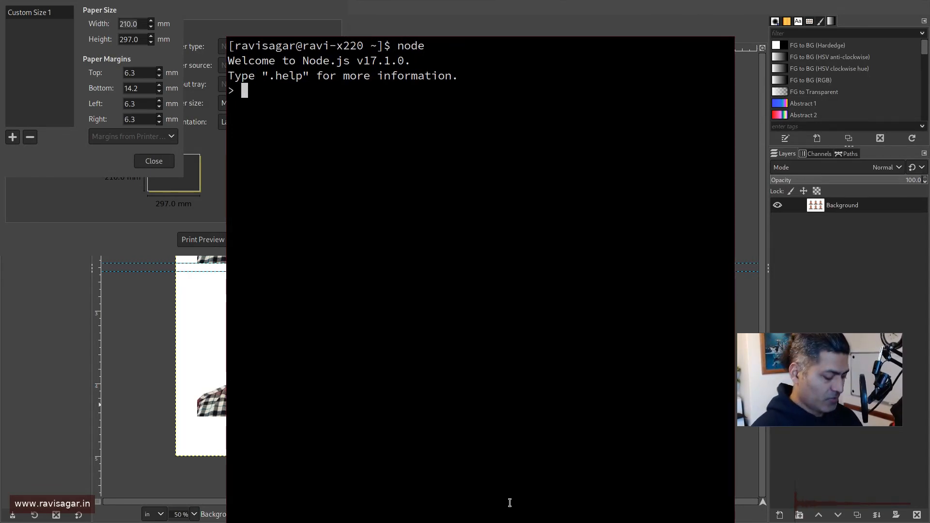
text(7)
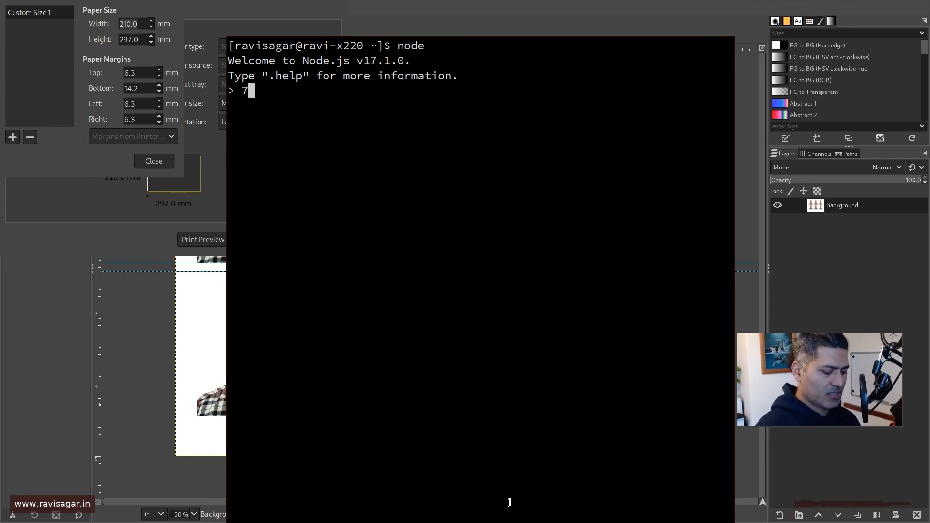
text(*)
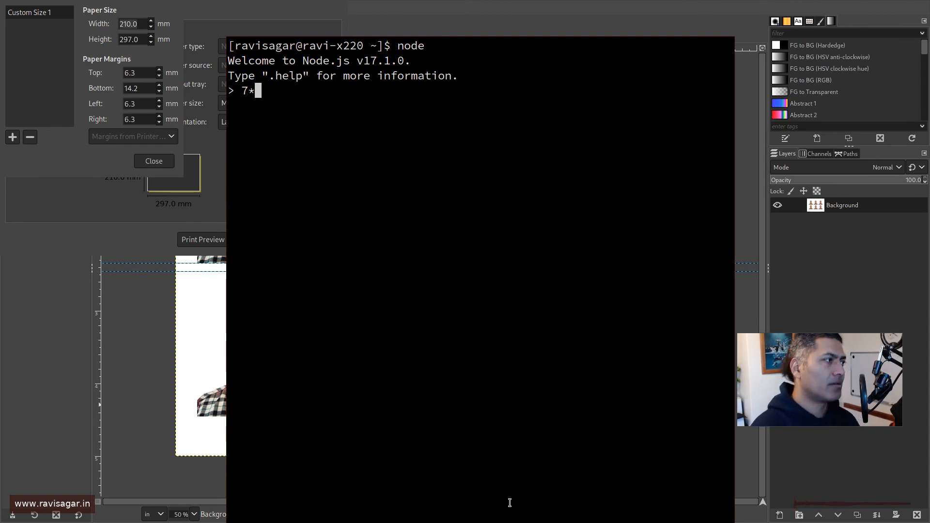
text(2.54)
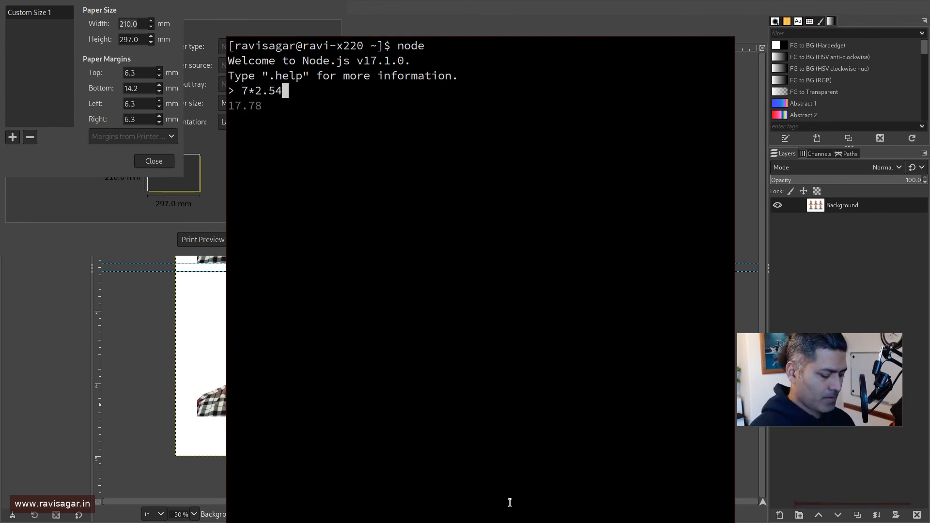
text(*10)
key(Return)
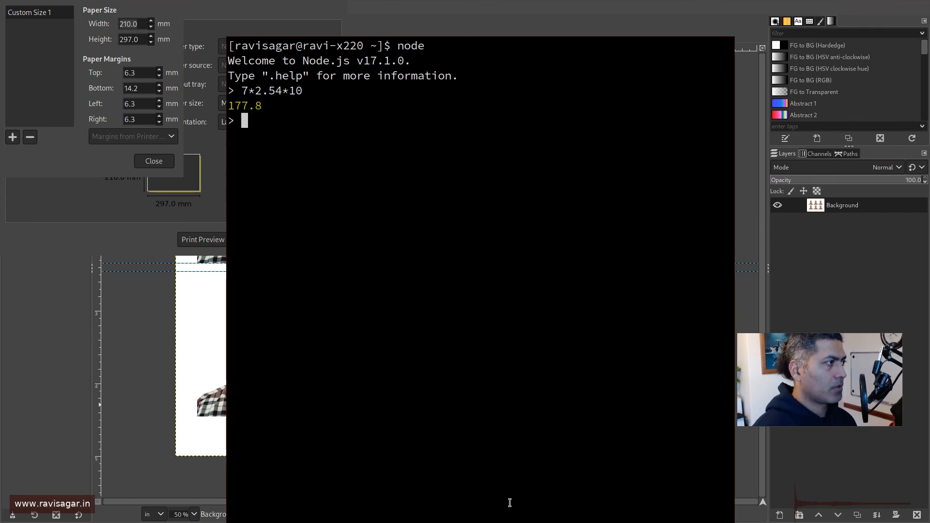
Set the width of Custom Size 1 to 177.8 mm
click(132, 3)
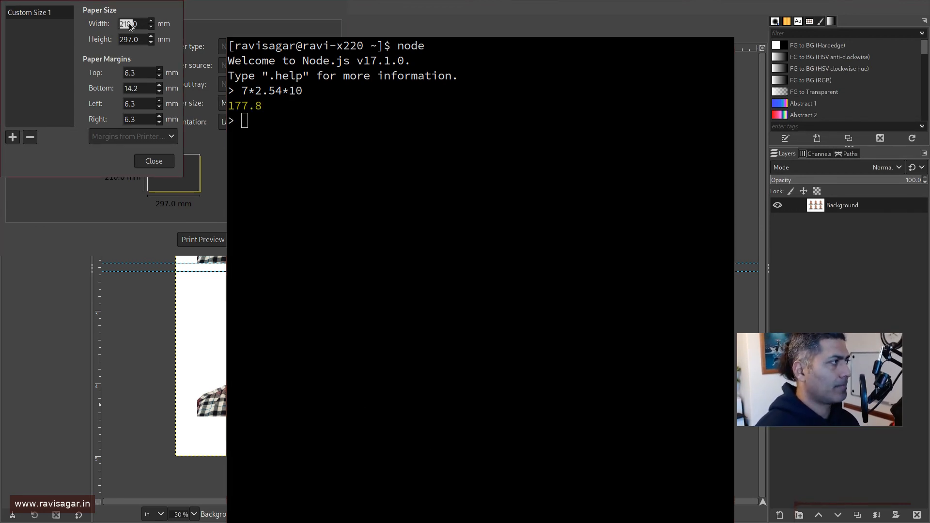
text(177)
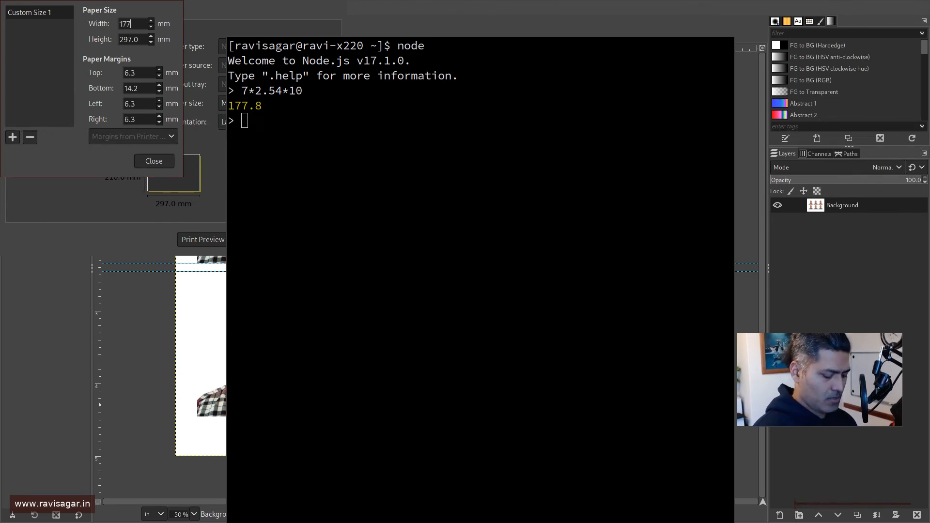
text(.8)
key(Tab)
Calculate 5*2.54*10 in the Node terminal to convert the 5-inch height to millimetres
click(268, 111)
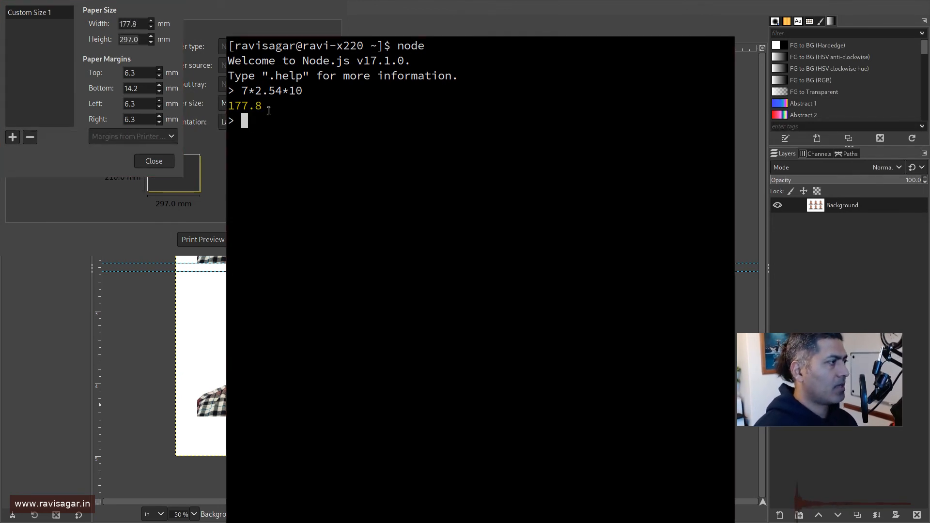
text(5)
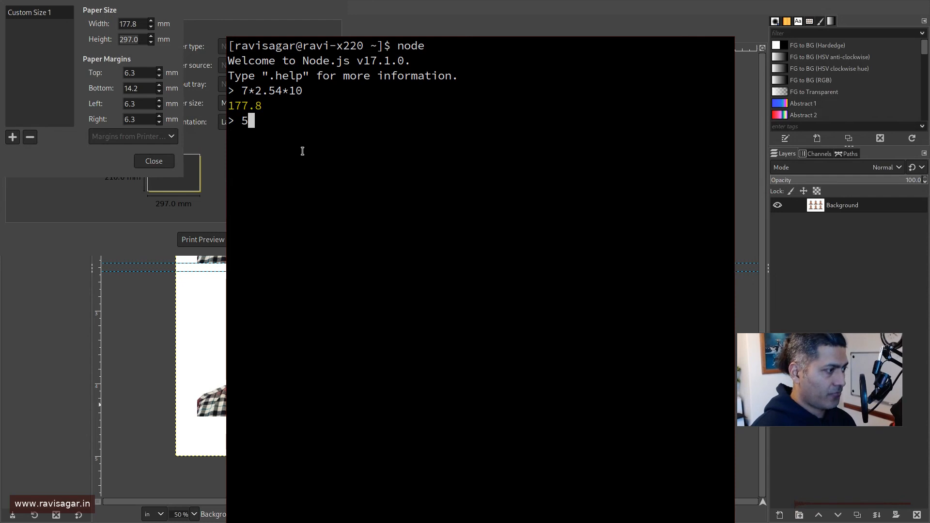
text(*2.54)
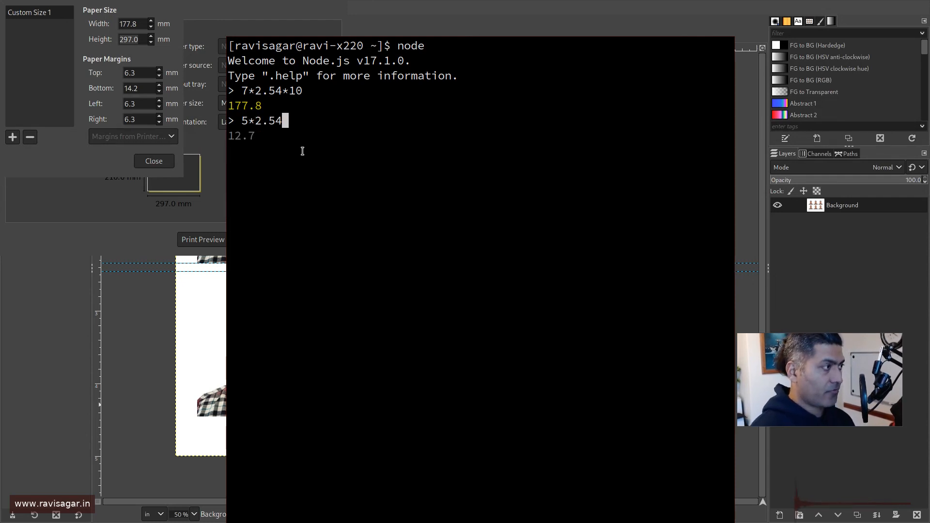
text(*10)
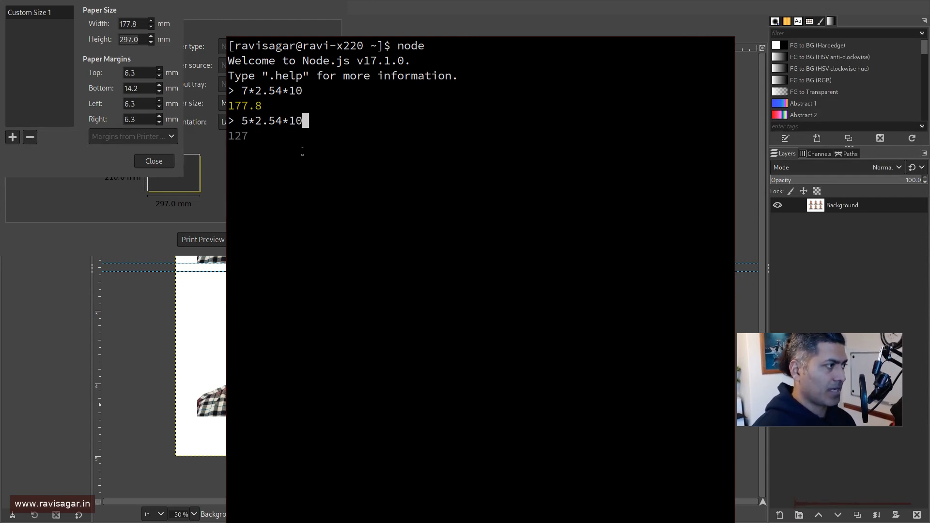
Set the height of Custom Size 1 to 127 mm and close the custom paper size manager
click(130, 32)
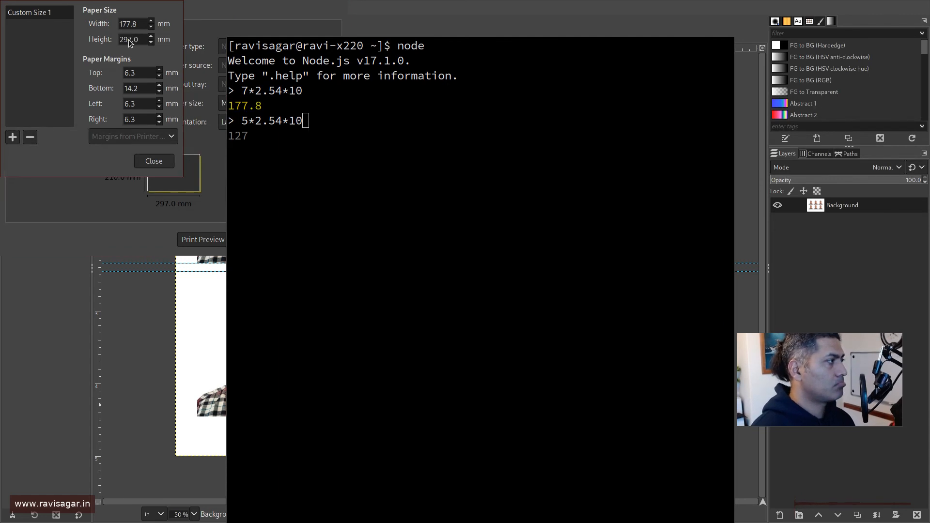
text(127)
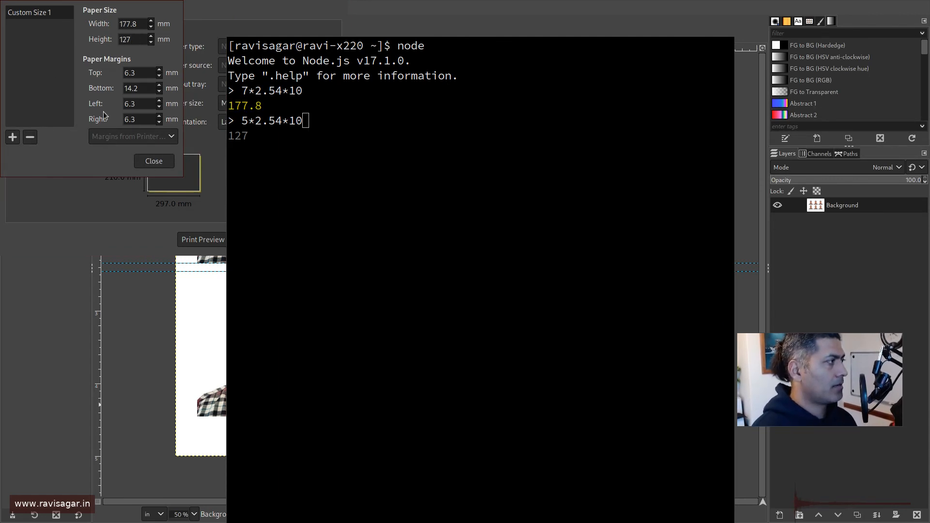
click(154, 161)
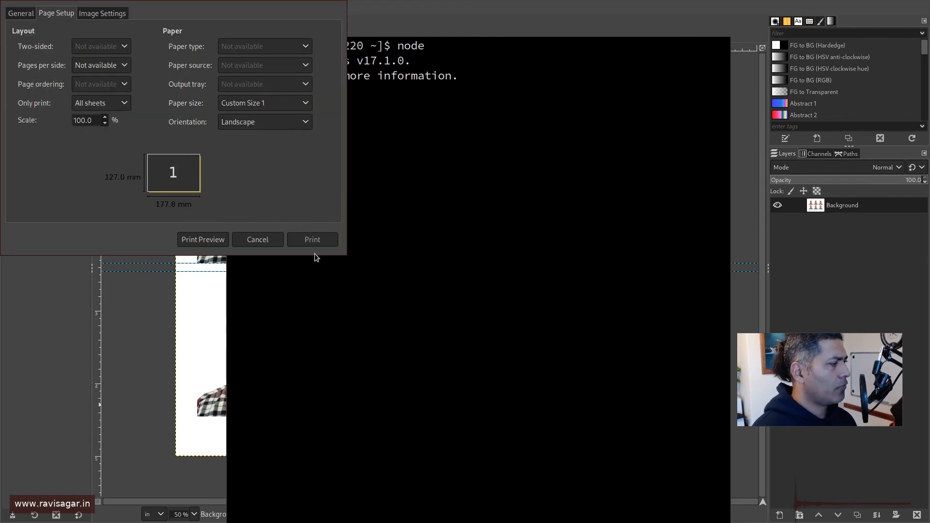
Check the sheet's layout preview in the print image settings, then dismiss the print dialog without printing
click(99, 15)
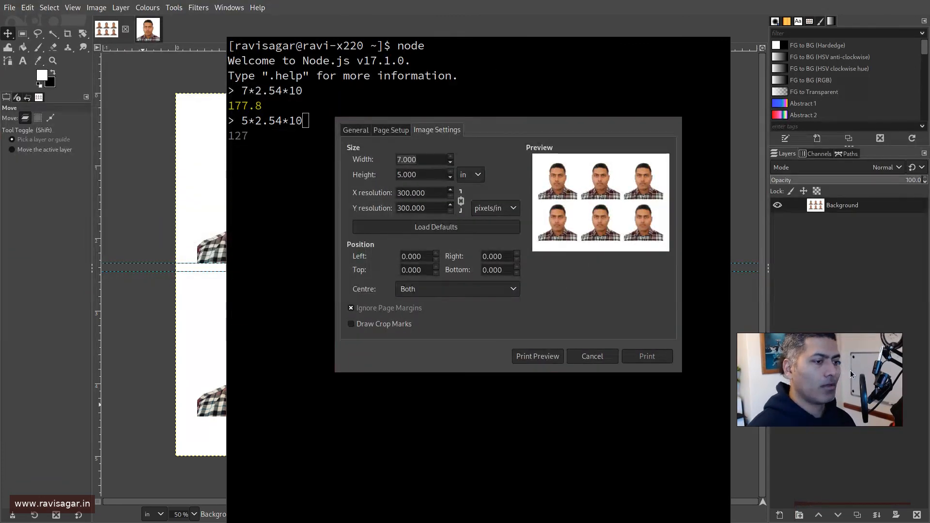
drag(555, 298, 571, 318)
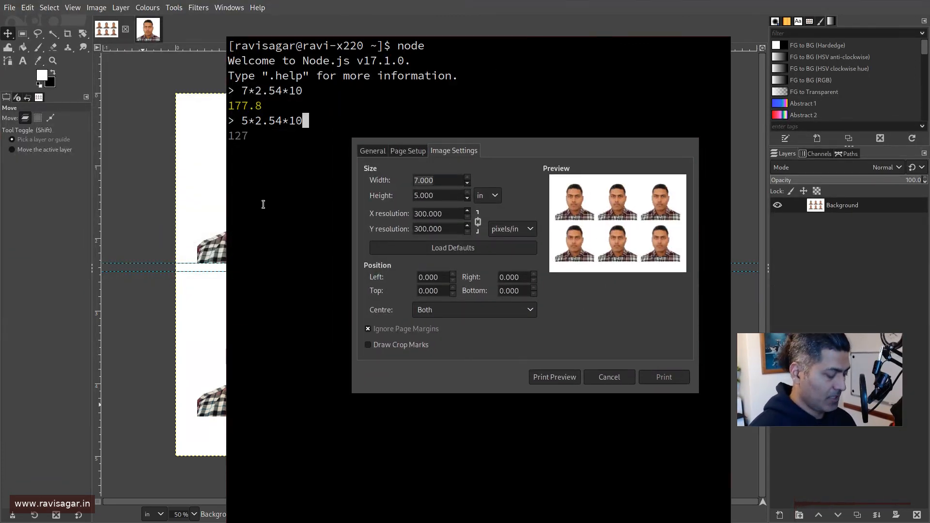
key(alt+Tab)
drag(538, 155, 257, 53)
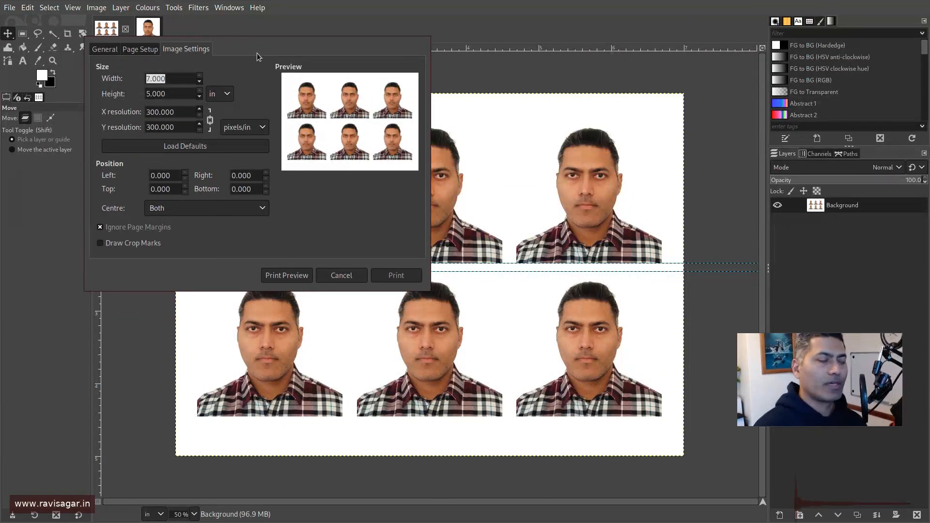
click(347, 280)
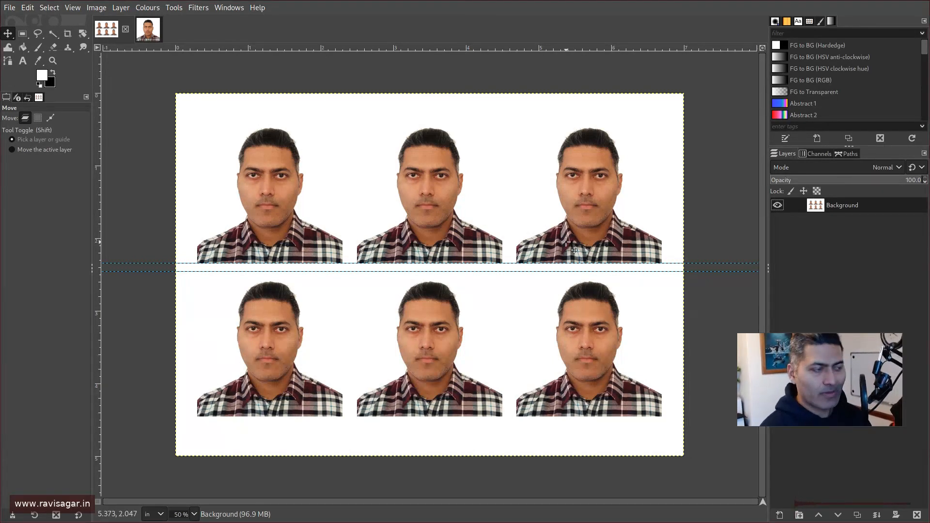
drag(804, 377, 663, 311)
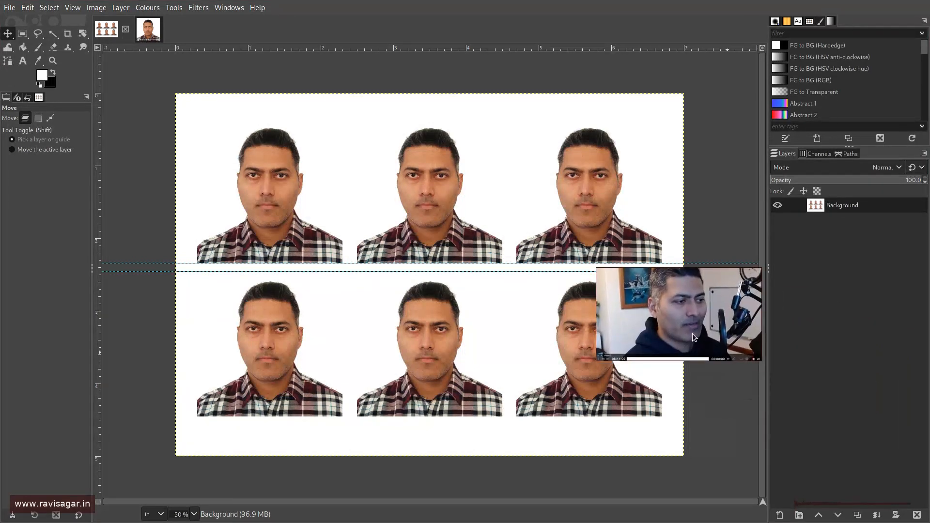
drag(761, 361, 881, 455)
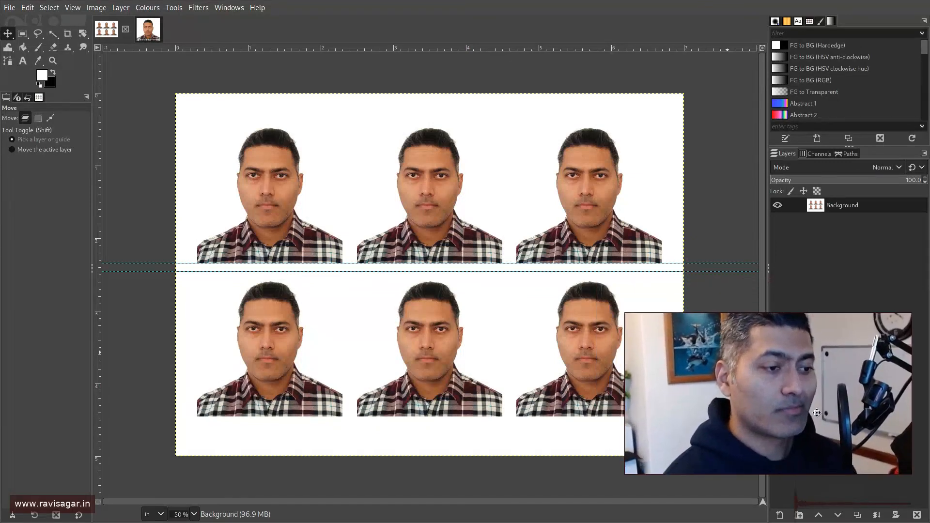